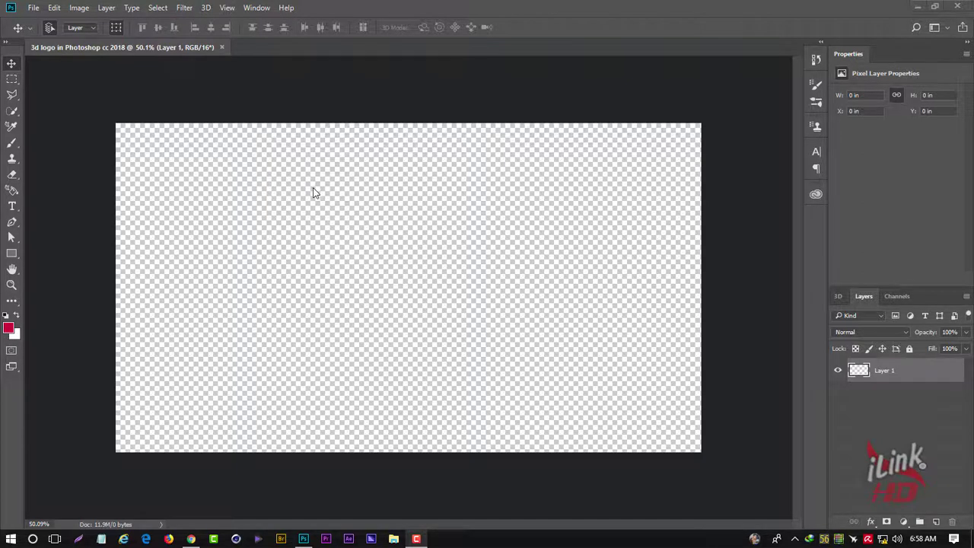
- Check the advanced graphics processor settings in Performance preferences, then close Preferences
{"action": "left_click", "coordinate": [54, 8]}
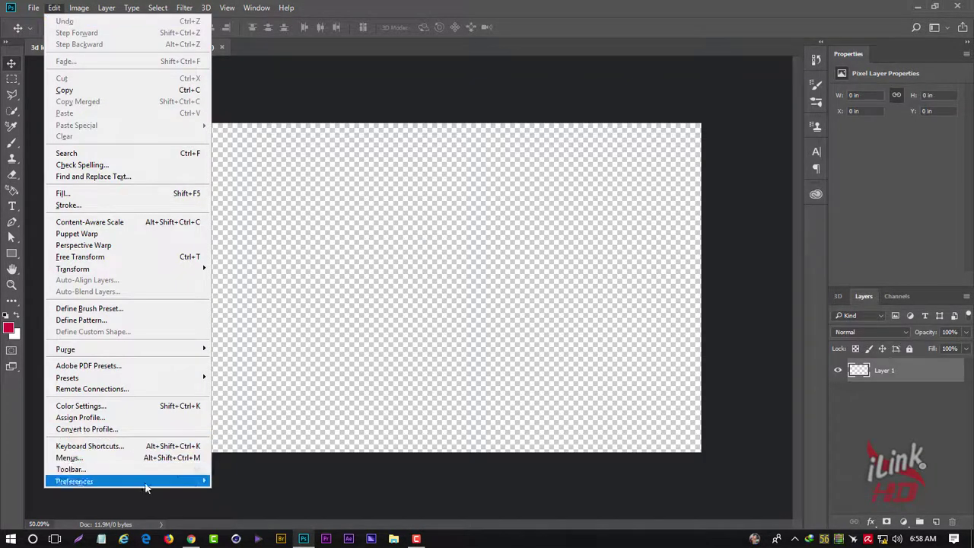
{"action": "mouse_move", "coordinate": [75, 481]}
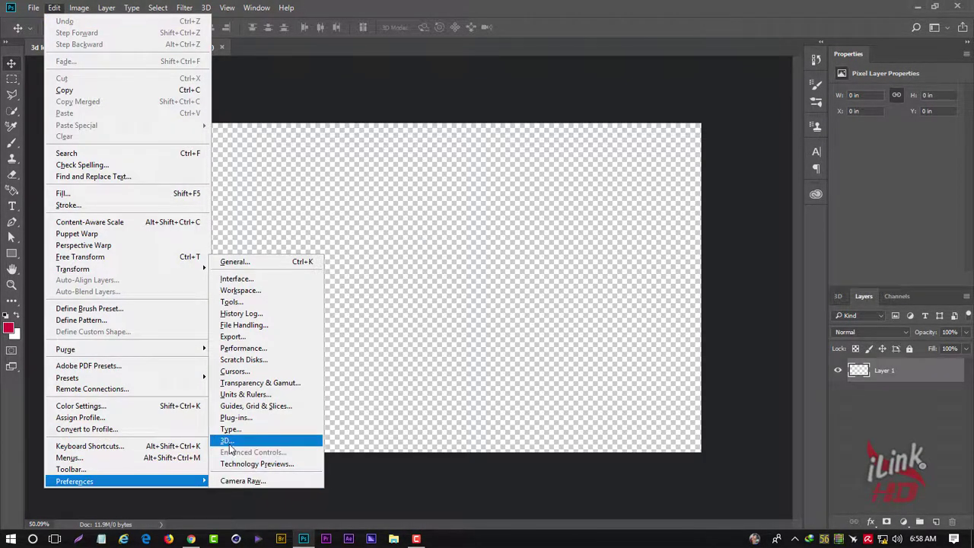
{"action": "left_click", "coordinate": [236, 349]}
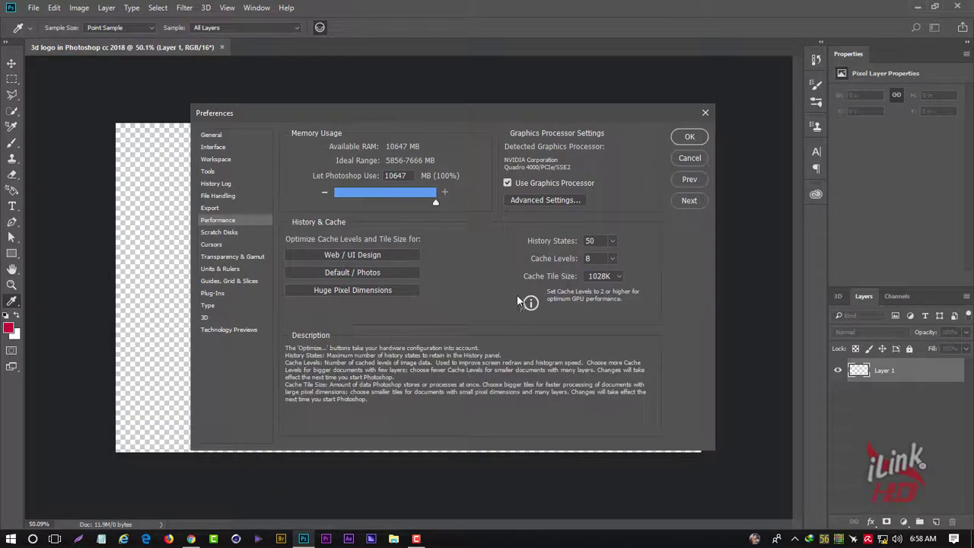
{"action": "left_click", "coordinate": [532, 201]}
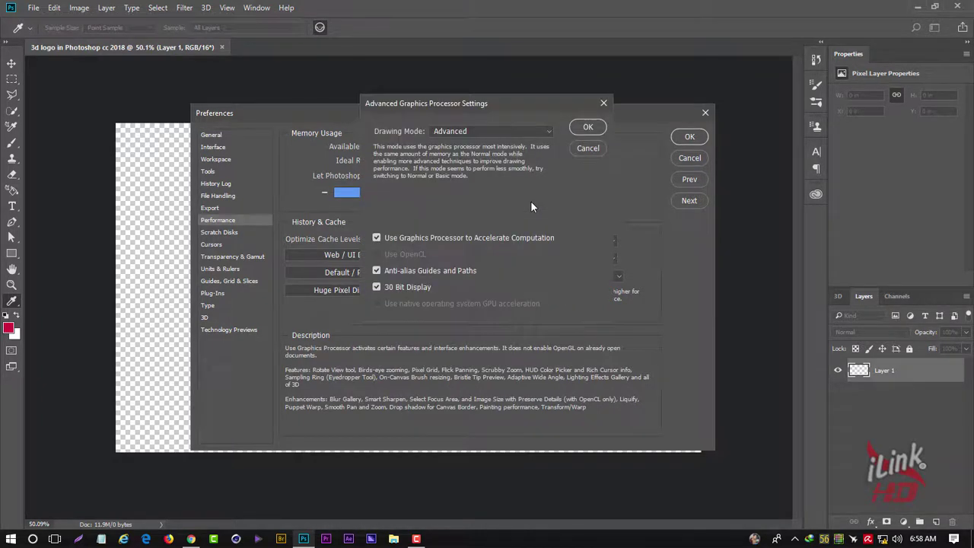
{"action": "left_click", "coordinate": [586, 128]}
{"action": "left_click", "coordinate": [676, 136]}
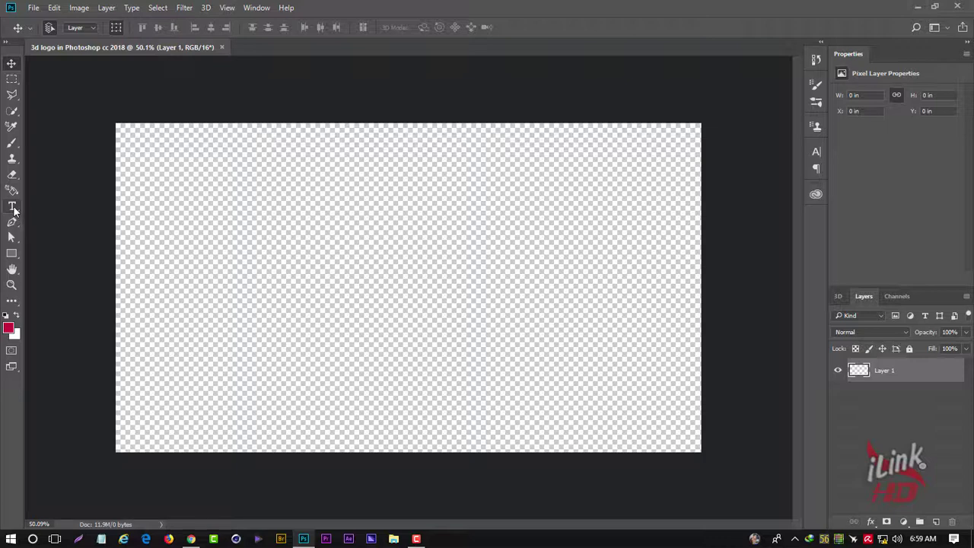
- Add a bold red 'RY' text layer on the canvas
{"action": "left_click", "coordinate": [12, 207]}
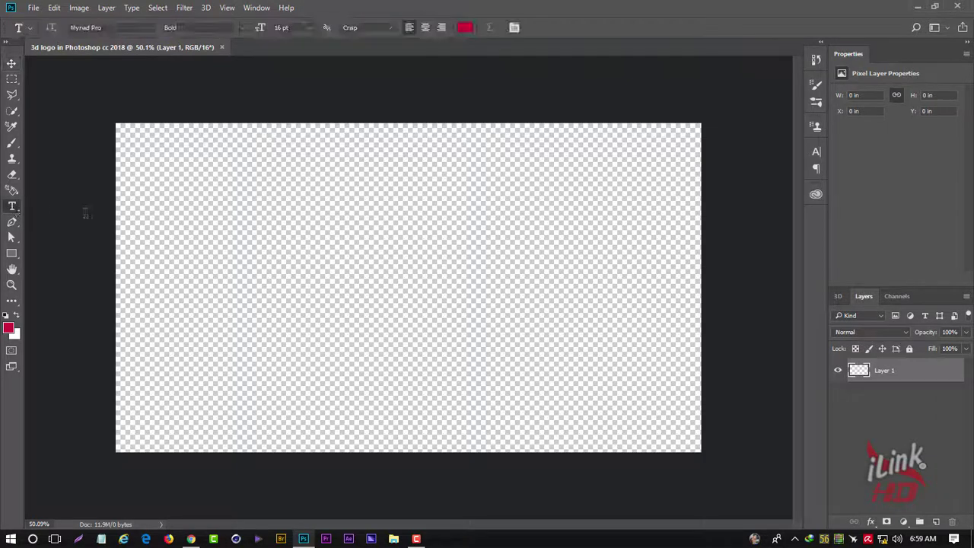
{"action": "left_click", "coordinate": [270, 229]}
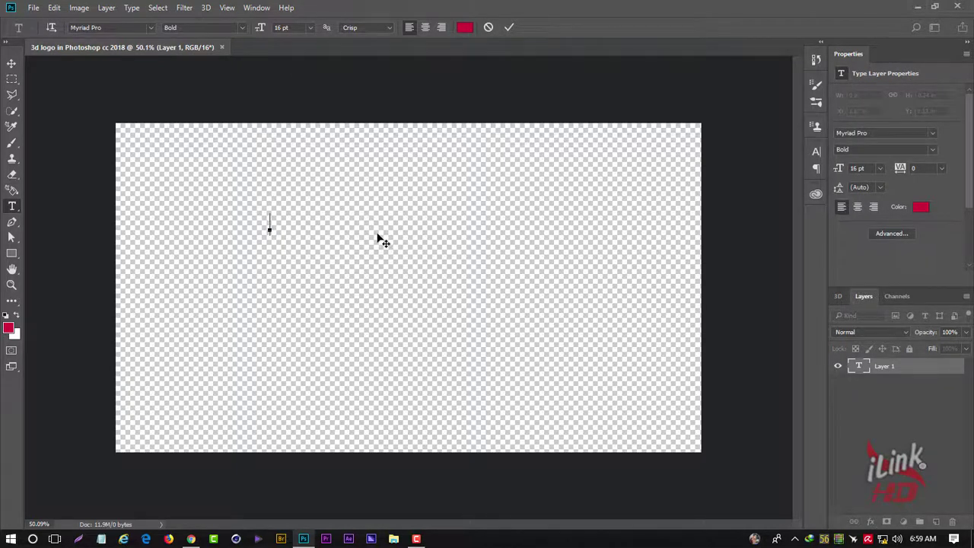
{"action": "type", "text": "RY"}
{"action": "left_click", "coordinate": [509, 28]}
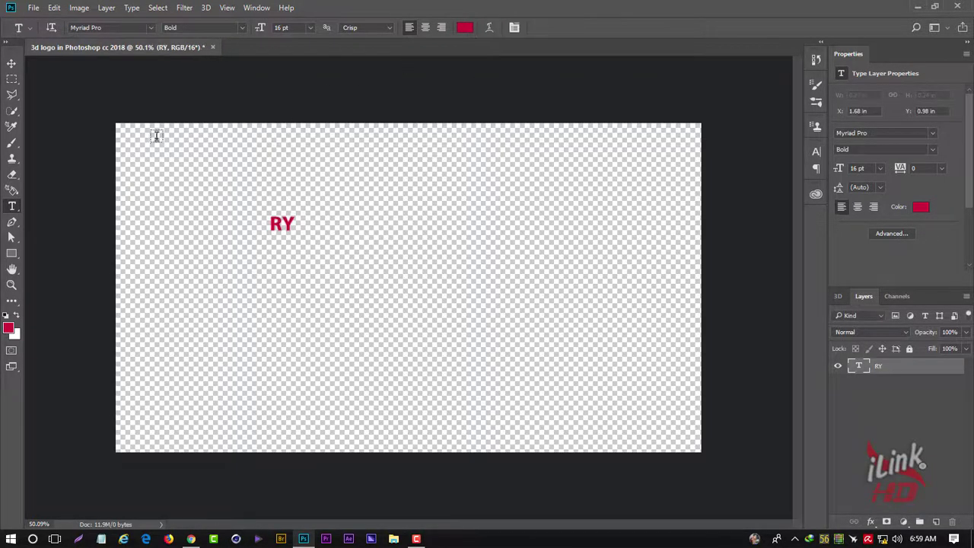
- Scale the RY text up and position it across the canvas's left part
{"action": "key", "text": "v"}
{"action": "key", "text": "ctrl+t"}
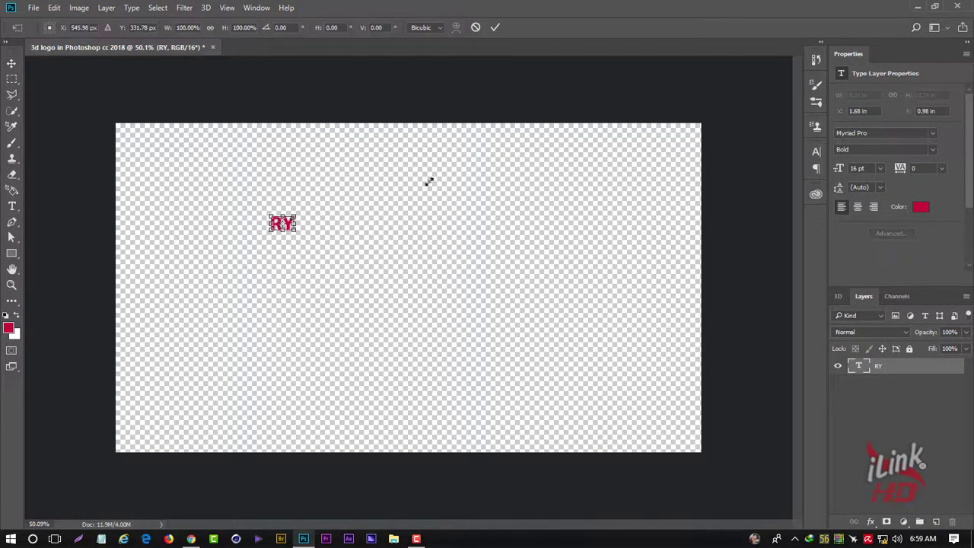
{"action": "left_click_drag", "start_coordinate": [295, 215], "coordinate": [516, 148]}
{"action": "left_click_drag", "start_coordinate": [419, 261], "coordinate": [415, 305]}
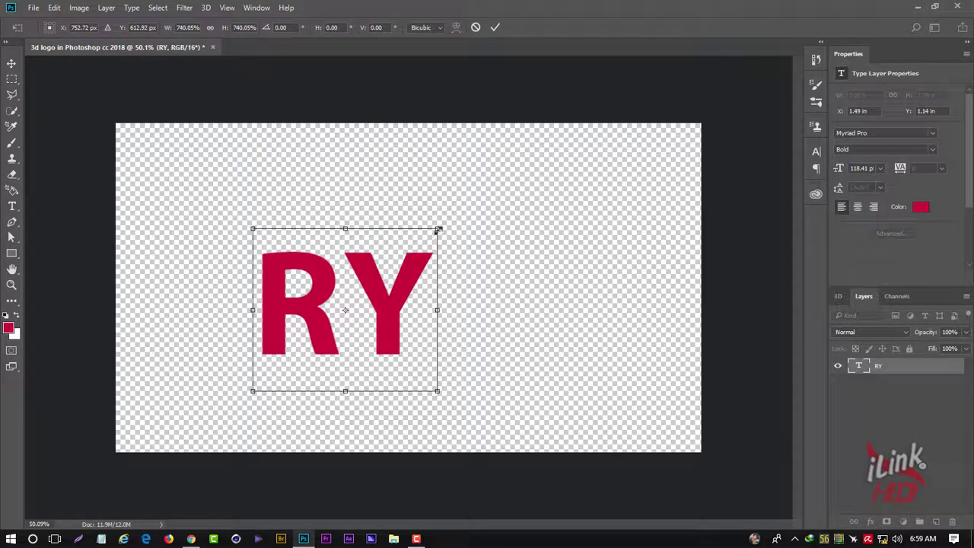
{"action": "mouse_move", "coordinate": [440, 226]}
{"action": "left_mouse_down"}
{"action": "mouse_move", "coordinate": [569, 137]}
{"action": "mouse_move", "coordinate": [561, 122]}
{"action": "left_mouse_up"}
{"action": "left_click_drag", "start_coordinate": [479, 241], "coordinate": [397, 269]}
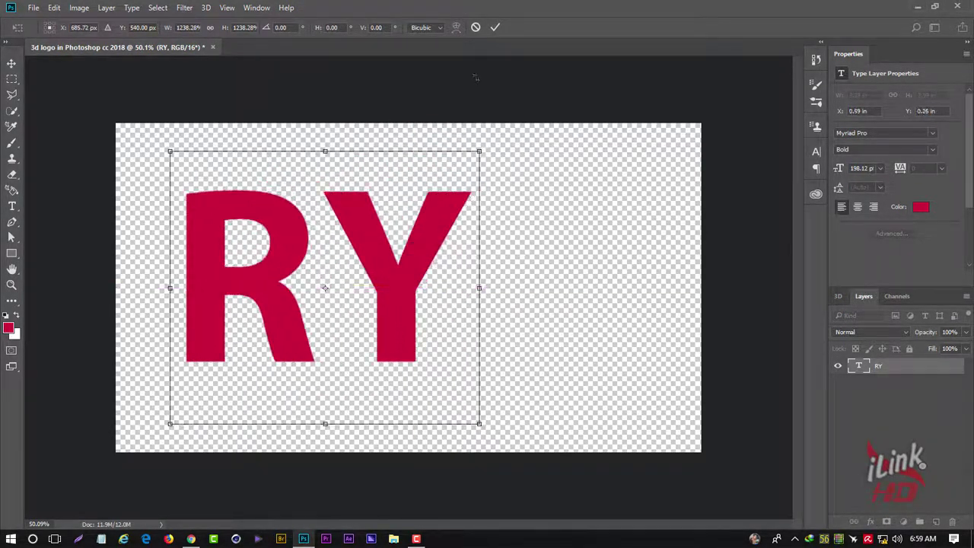
{"action": "left_click", "coordinate": [495, 31]}
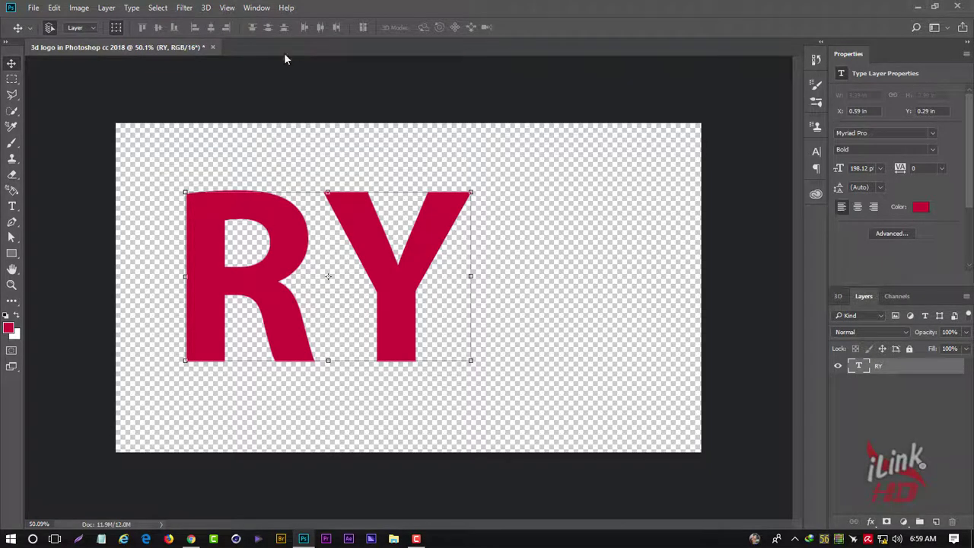
{"action": "left_click", "coordinate": [207, 9]}
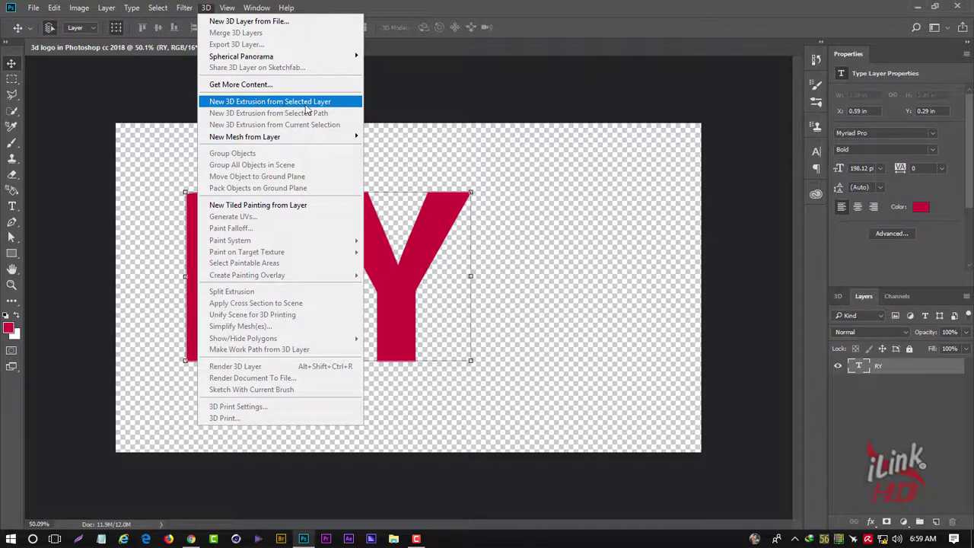
- Make RY a 3D extrusion from the selected layer, then rotate and roll it into a tilt
{"action": "right_click", "coordinate": [951, 370]}
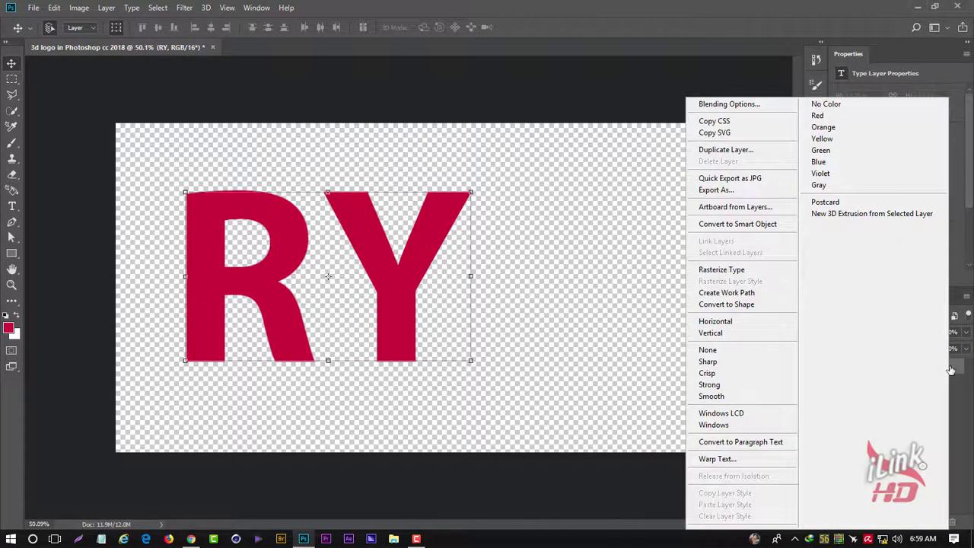
{"action": "left_click", "coordinate": [850, 216]}
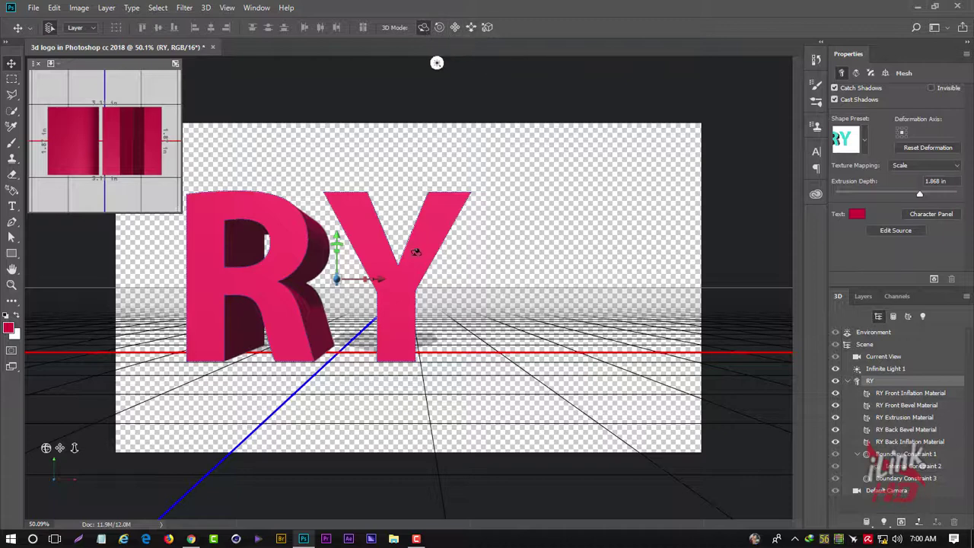
{"action": "mouse_move", "coordinate": [388, 271]}
{"action": "left_mouse_down"}
{"action": "mouse_move", "coordinate": [339, 268]}
{"action": "mouse_move", "coordinate": [353, 267]}
{"action": "left_mouse_up"}
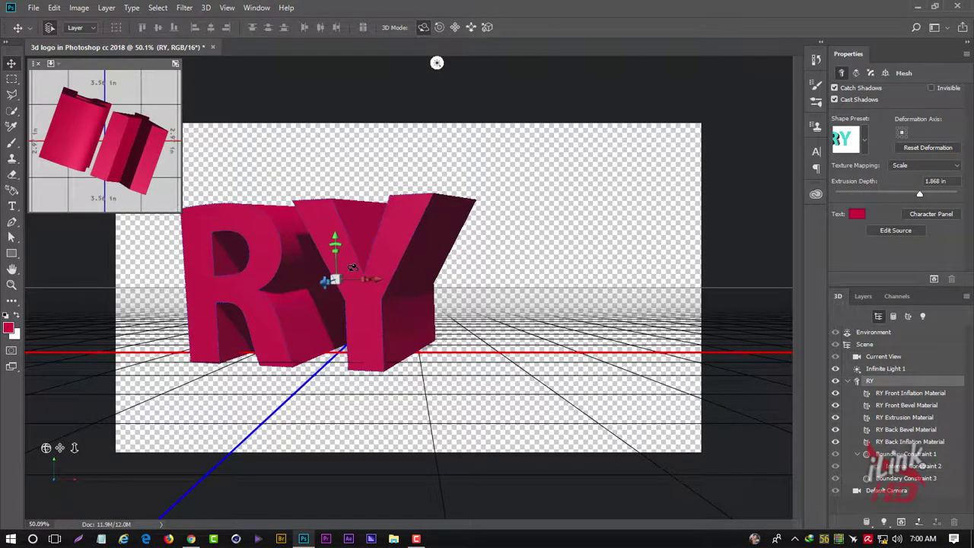
{"action": "left_click", "coordinate": [439, 27]}
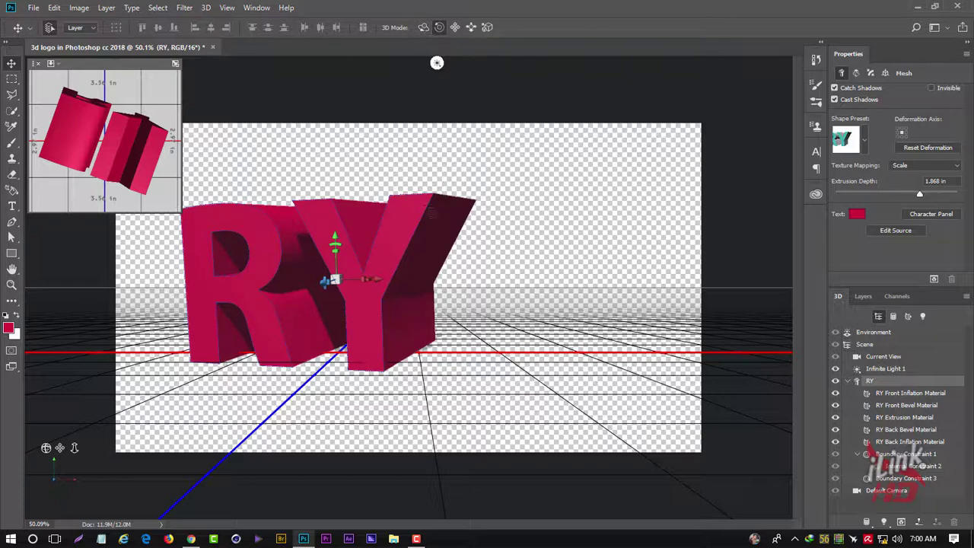
{"action": "mouse_move", "coordinate": [438, 200]}
{"action": "left_mouse_down"}
{"action": "mouse_move", "coordinate": [404, 90]}
{"action": "mouse_move", "coordinate": [395, 112]}
{"action": "left_mouse_up"}
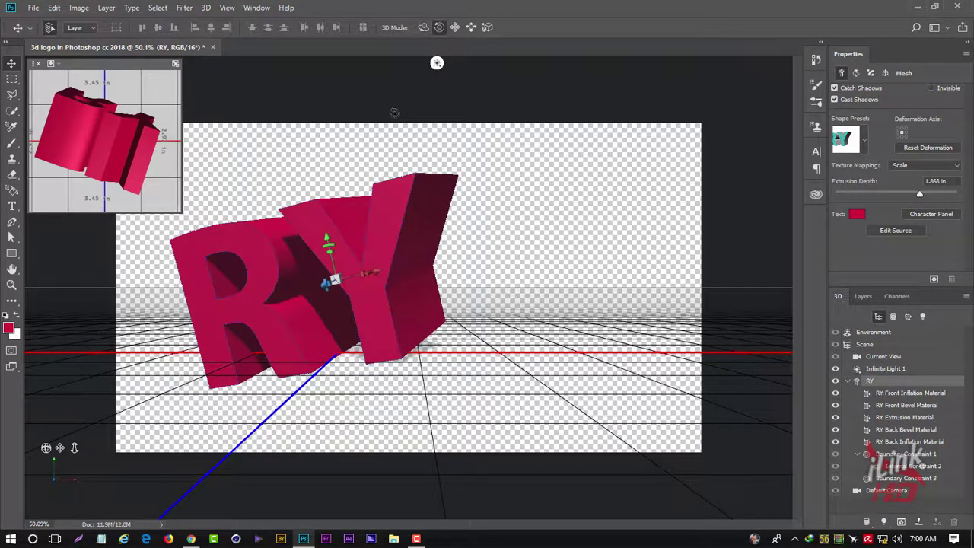
- Slide the 3D RY into place, shift it right, and thin the extrusion depth to 0.375 in
{"action": "left_click", "coordinate": [455, 27]}
{"action": "left_click_drag", "start_coordinate": [375, 212], "coordinate": [323, 232]}
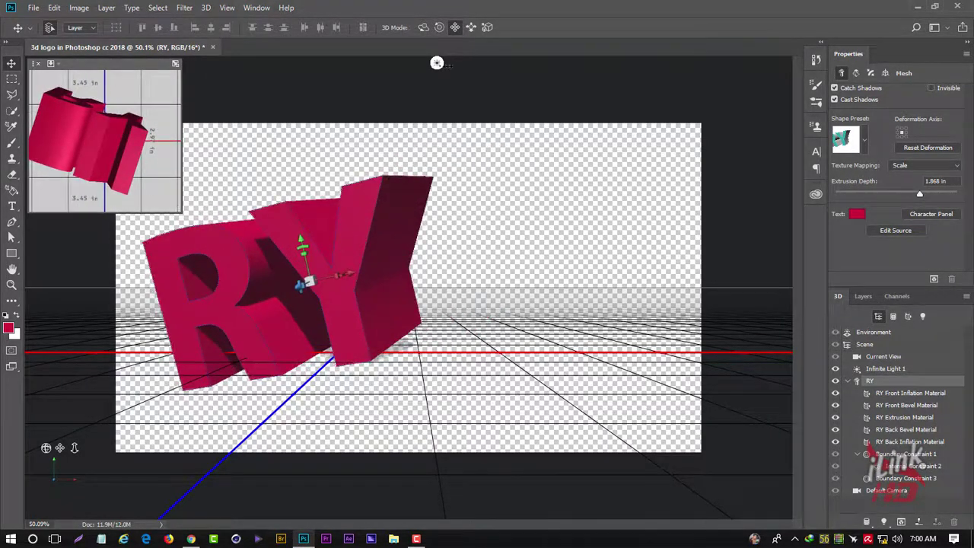
{"action": "left_click", "coordinate": [471, 27]}
{"action": "mouse_move", "coordinate": [310, 279]}
{"action": "left_mouse_down"}
{"action": "mouse_move", "coordinate": [393, 233]}
{"action": "mouse_move", "coordinate": [446, 246]}
{"action": "left_mouse_up"}
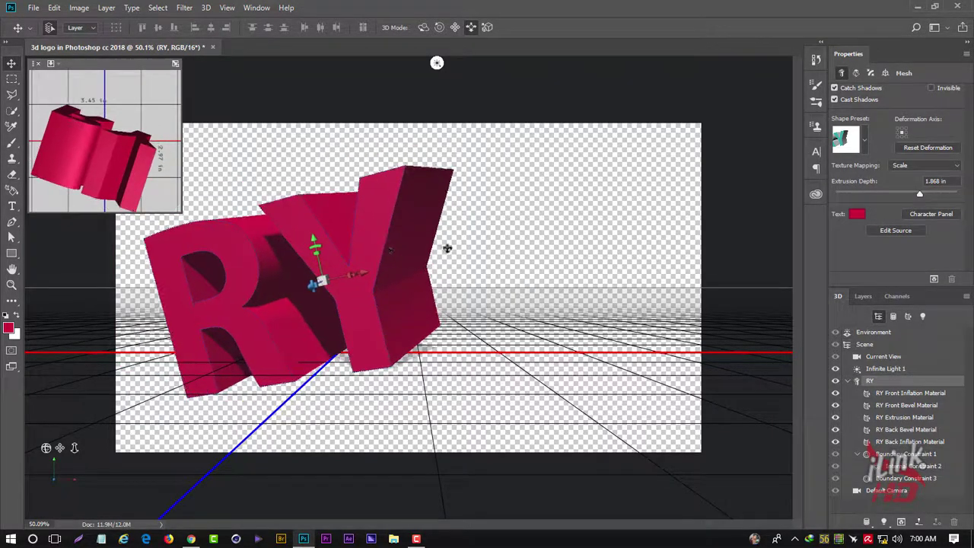
{"action": "left_click", "coordinate": [424, 27]}
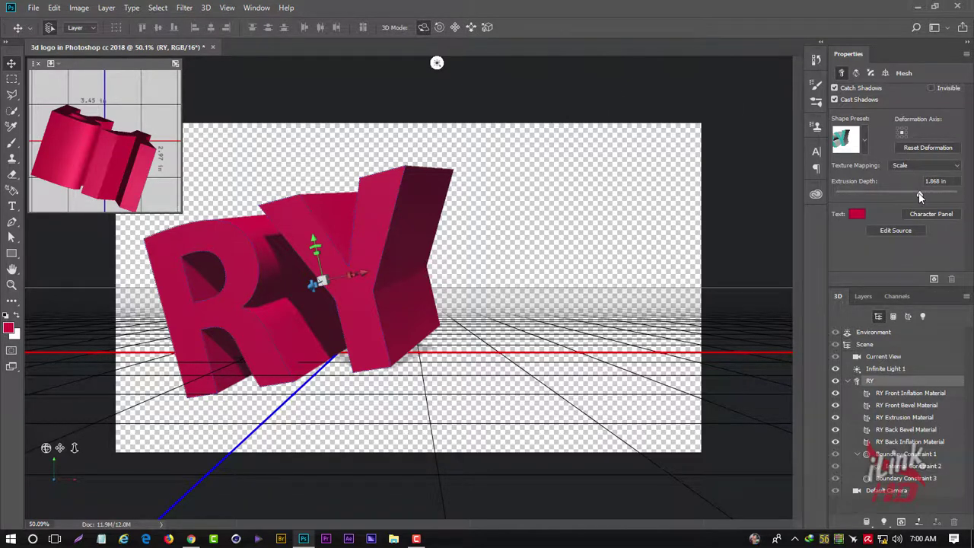
{"action": "left_click_drag", "start_coordinate": [920, 196], "coordinate": [903, 195]}
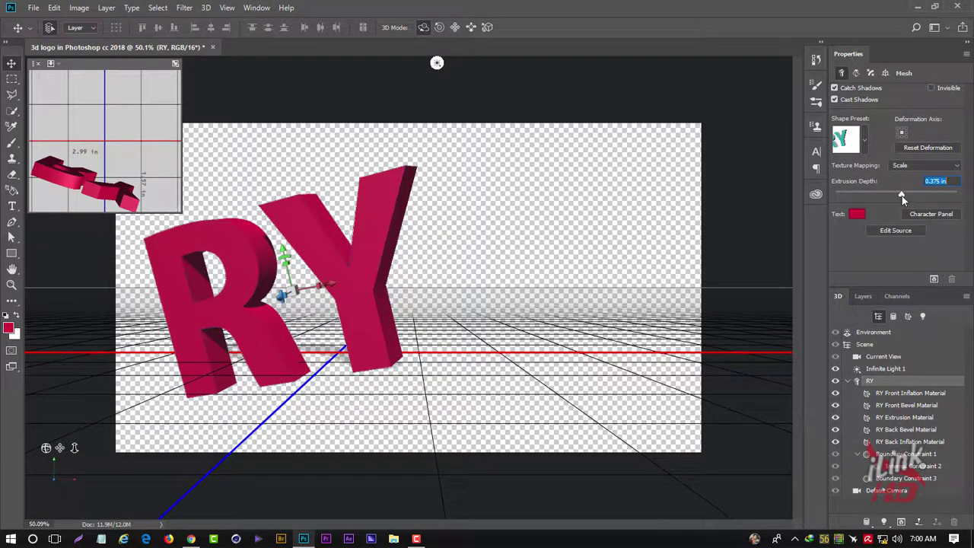
- Orbit the Current View camera to Custom View 2, showing RY from below the ground plane
{"action": "left_click", "coordinate": [883, 357]}
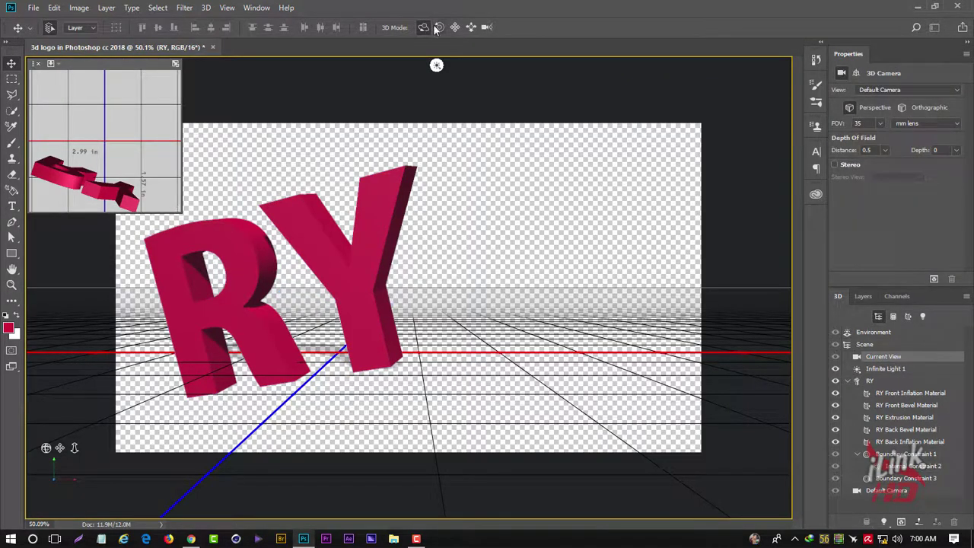
{"action": "mouse_move", "coordinate": [468, 309]}
{"action": "left_mouse_down"}
{"action": "mouse_move", "coordinate": [448, 316]}
{"action": "mouse_move", "coordinate": [469, 302]}
{"action": "mouse_move", "coordinate": [459, 307]}
{"action": "left_mouse_up"}
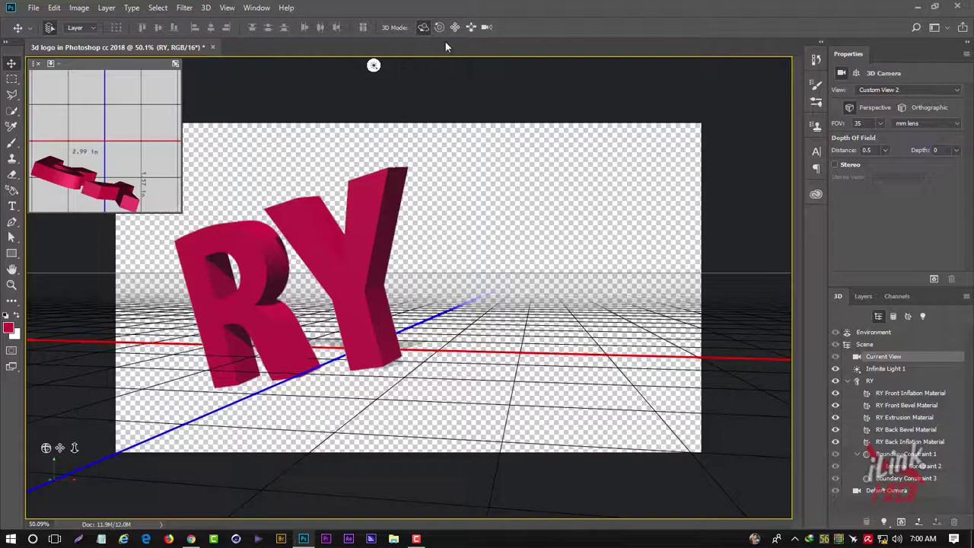
{"action": "left_click_drag", "start_coordinate": [409, 200], "coordinate": [433, 204]}
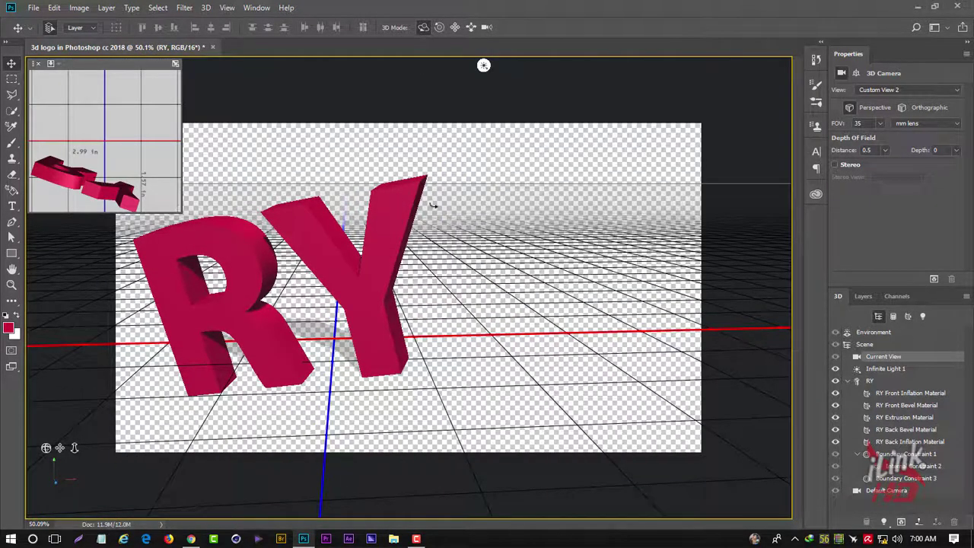
{"action": "mouse_move", "coordinate": [432, 204]}
{"action": "left_mouse_down"}
{"action": "mouse_move", "coordinate": [425, 181]}
{"action": "mouse_move", "coordinate": [433, 156]}
{"action": "left_mouse_up"}
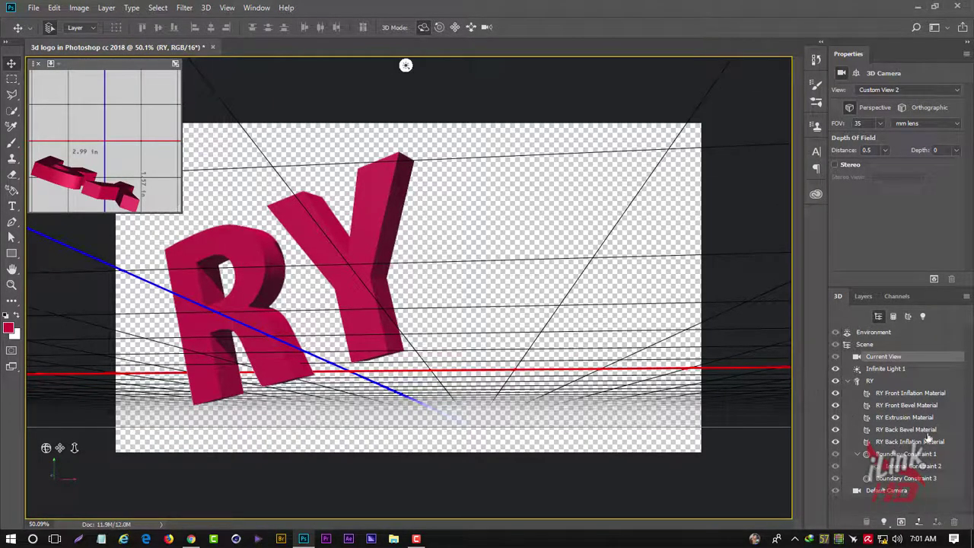
- Set the RY front material's diffuse colour to a bright red
{"action": "left_click", "coordinate": [907, 393]}
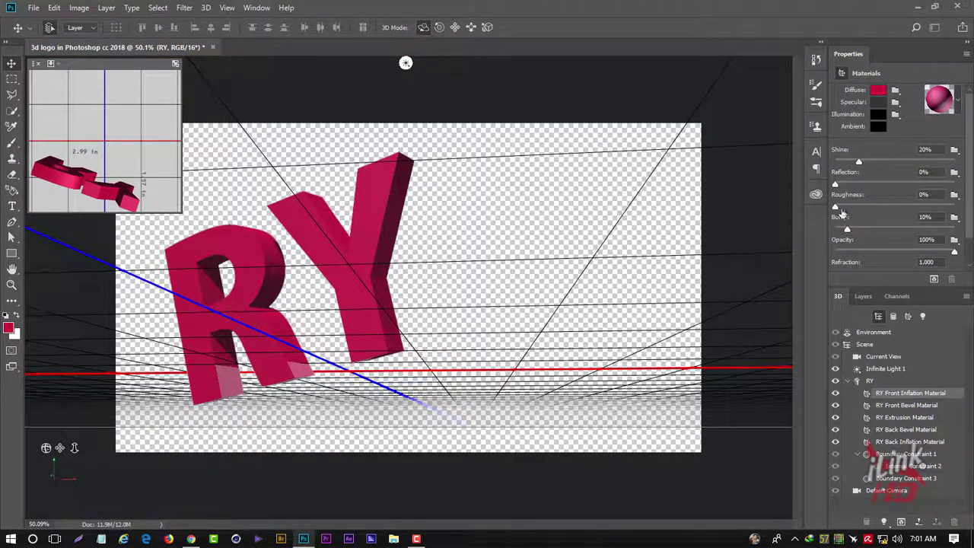
{"action": "left_click", "coordinate": [878, 90]}
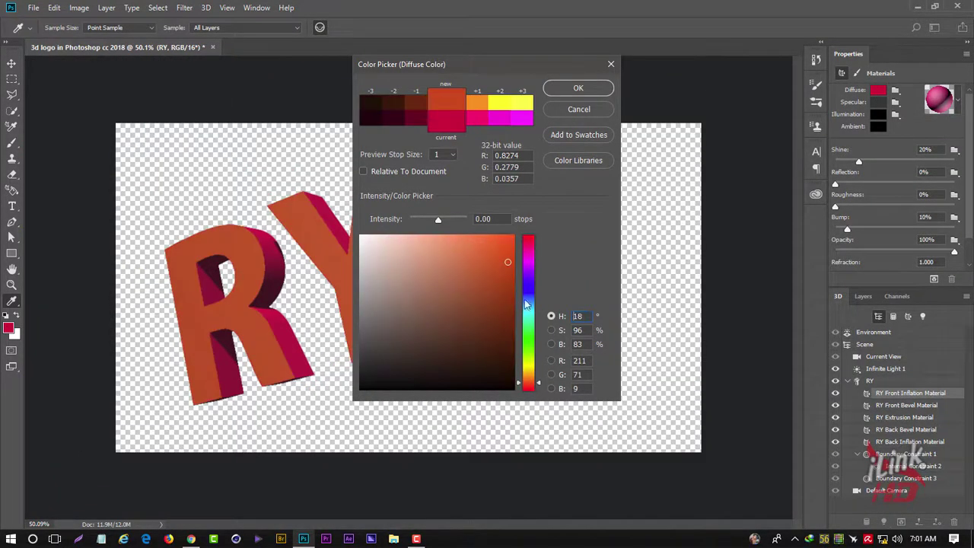
{"action": "left_click", "coordinate": [529, 383]}
{"action": "left_click_drag", "start_coordinate": [507, 261], "coordinate": [507, 242]}
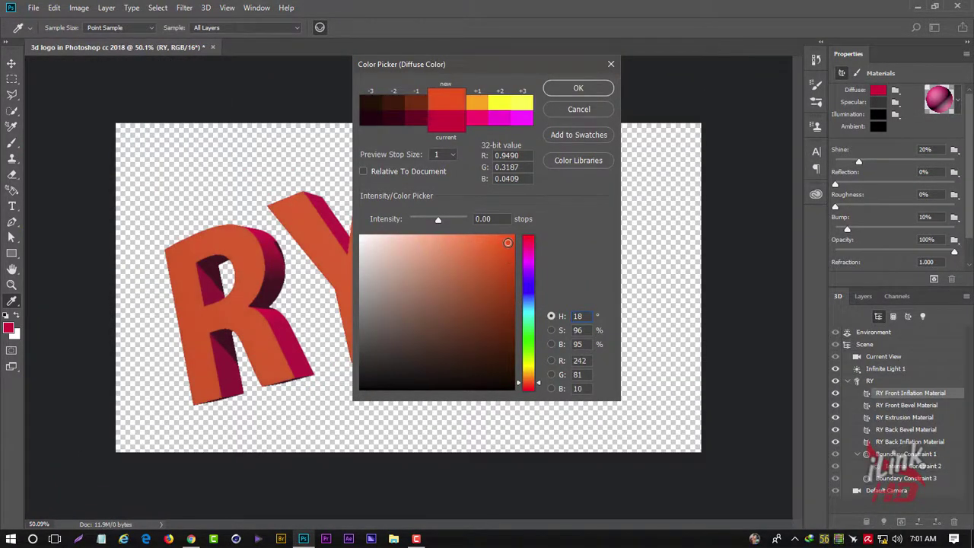
{"action": "left_click_drag", "start_coordinate": [539, 387], "coordinate": [540, 389]}
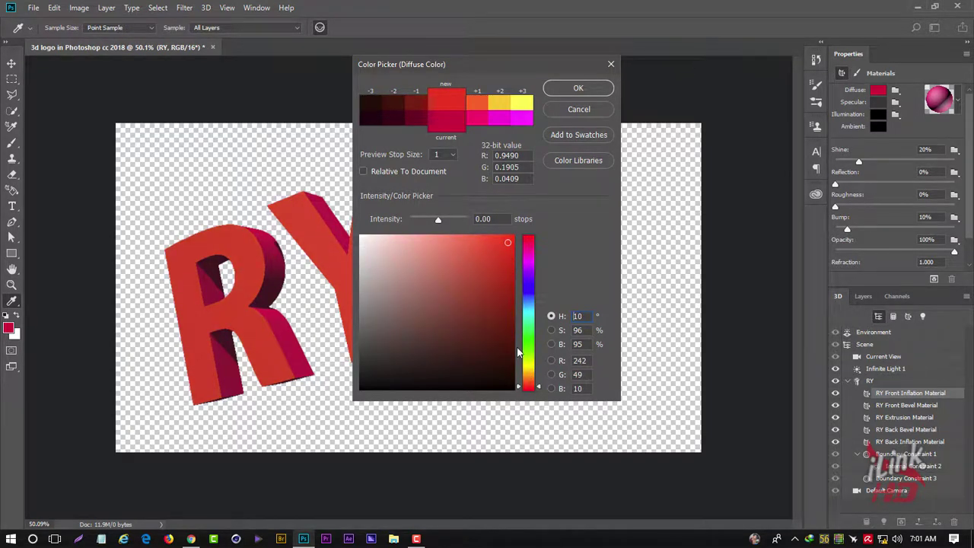
{"action": "left_click", "coordinate": [575, 89]}
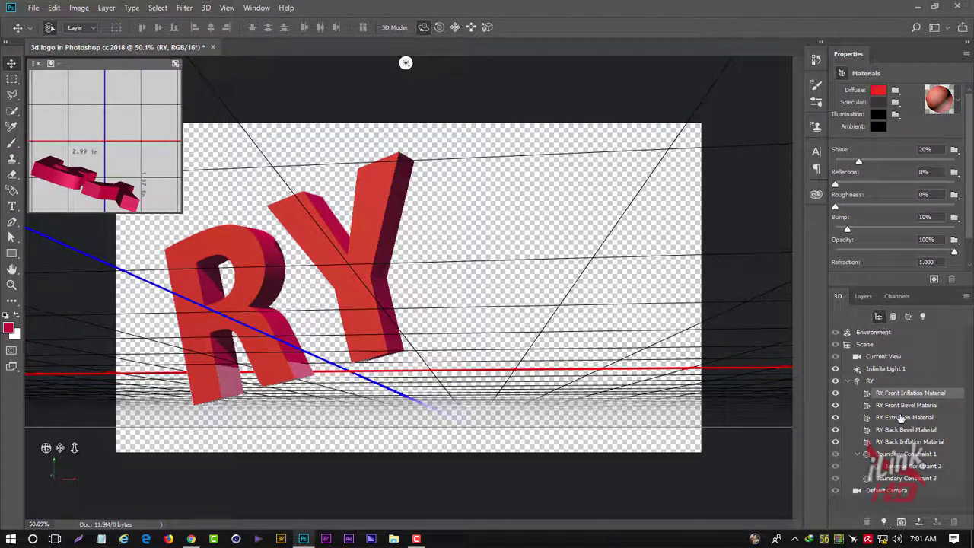
- Set the Front Bevel Material's diffuse colour to near-white
{"action": "left_click", "coordinate": [903, 407]}
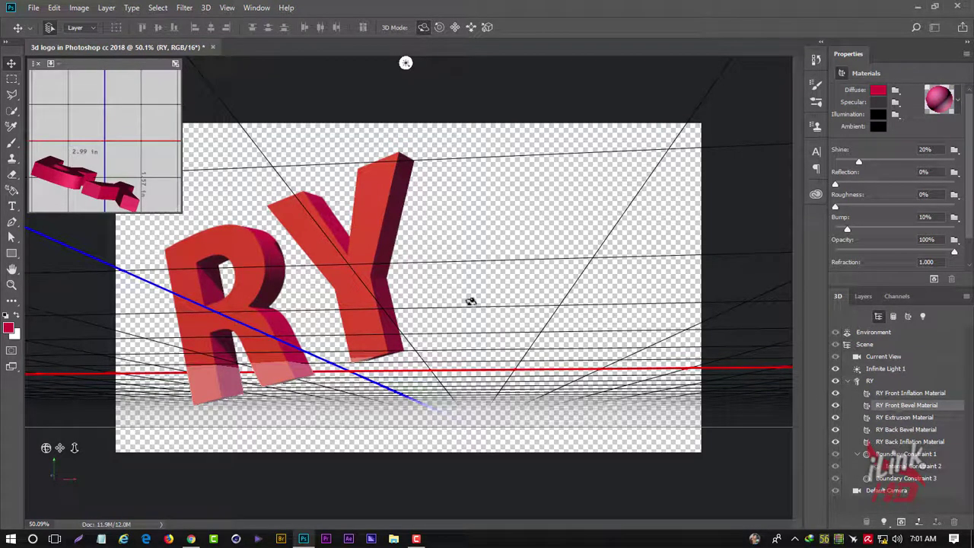
{"action": "left_click", "coordinate": [879, 90]}
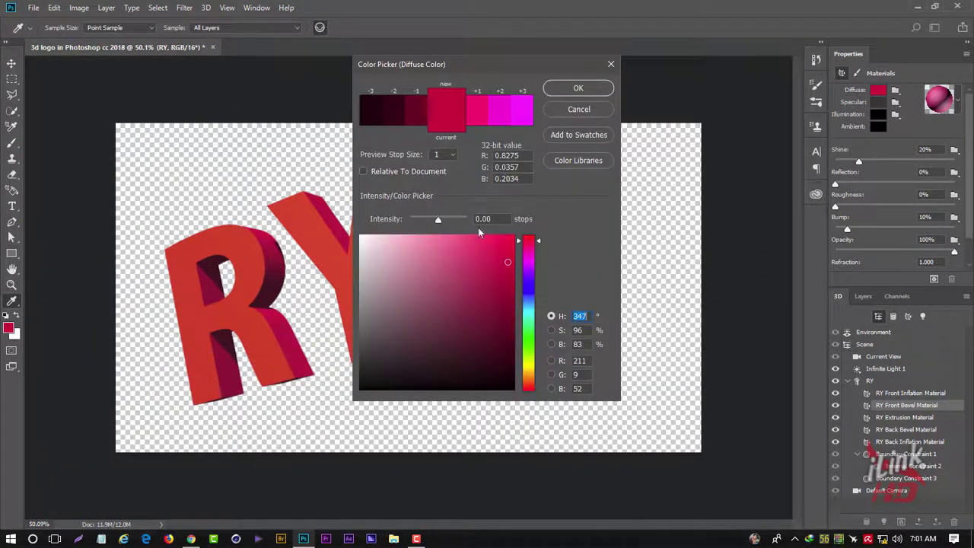
{"action": "left_click_drag", "start_coordinate": [373, 247], "coordinate": [362, 244]}
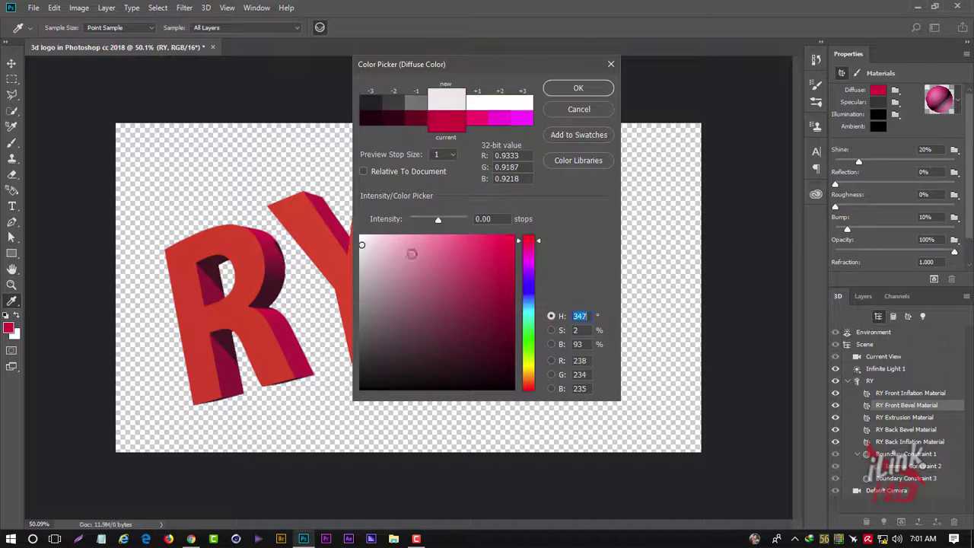
{"action": "left_click", "coordinate": [569, 92]}
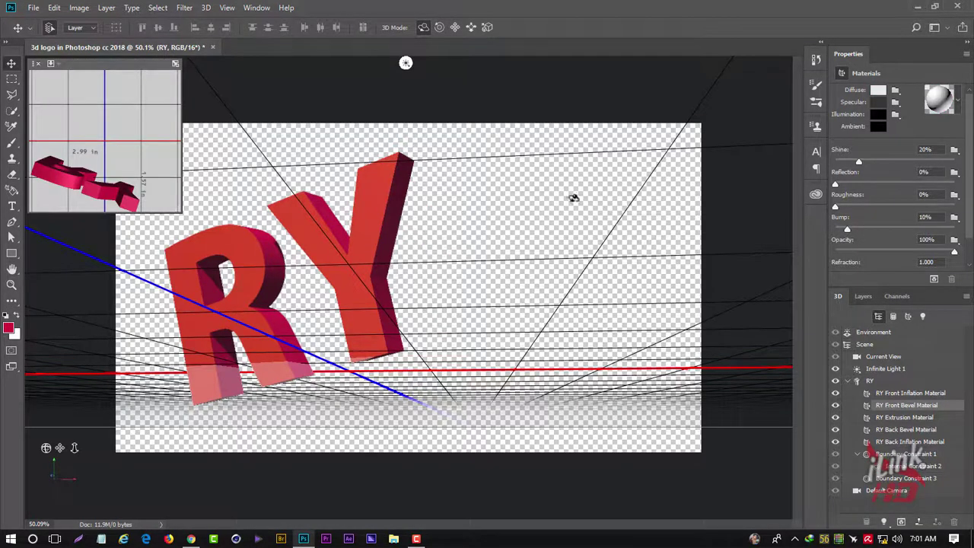
- Set the Extrusion Material's diffuse colour to blue (RGB 9, 156, 211)
{"action": "left_click", "coordinate": [878, 418]}
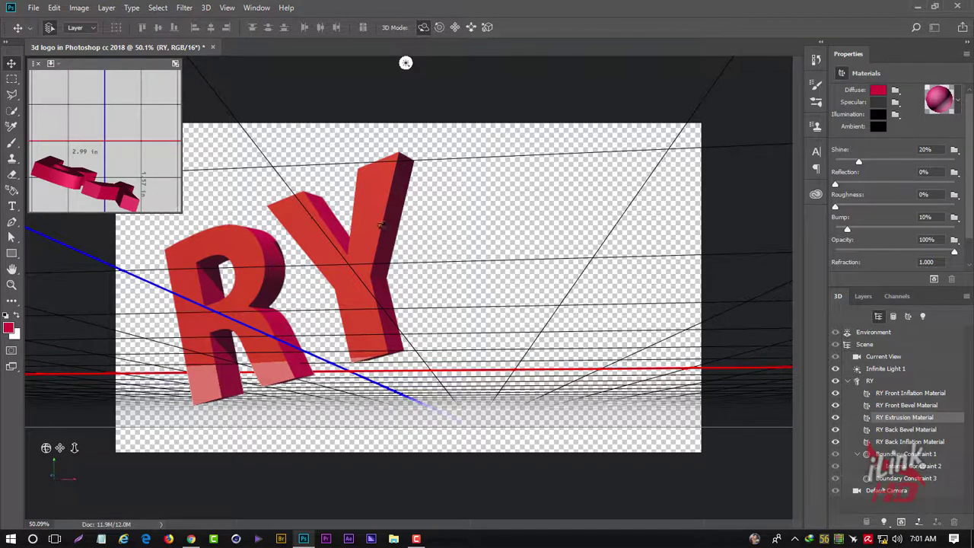
{"action": "left_click", "coordinate": [879, 89]}
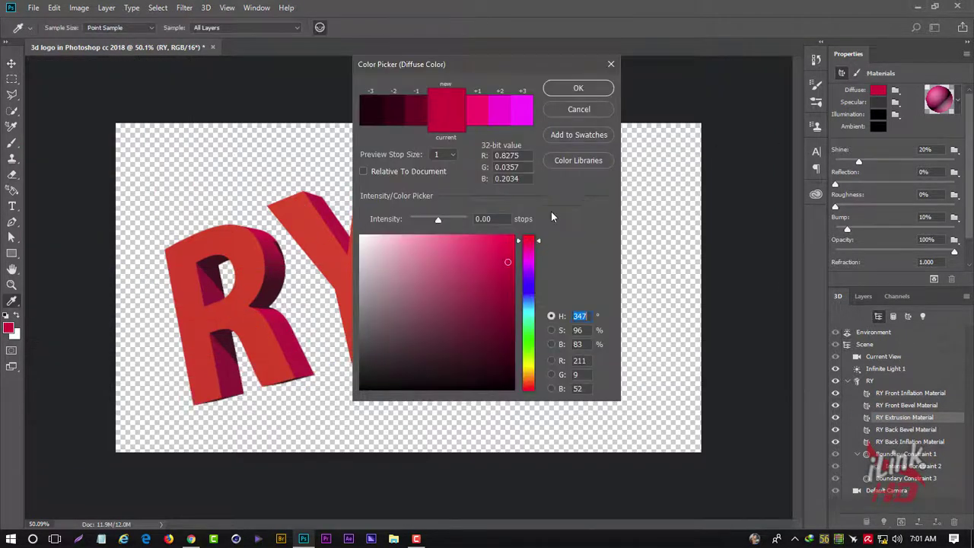
{"action": "left_click", "coordinate": [531, 306]}
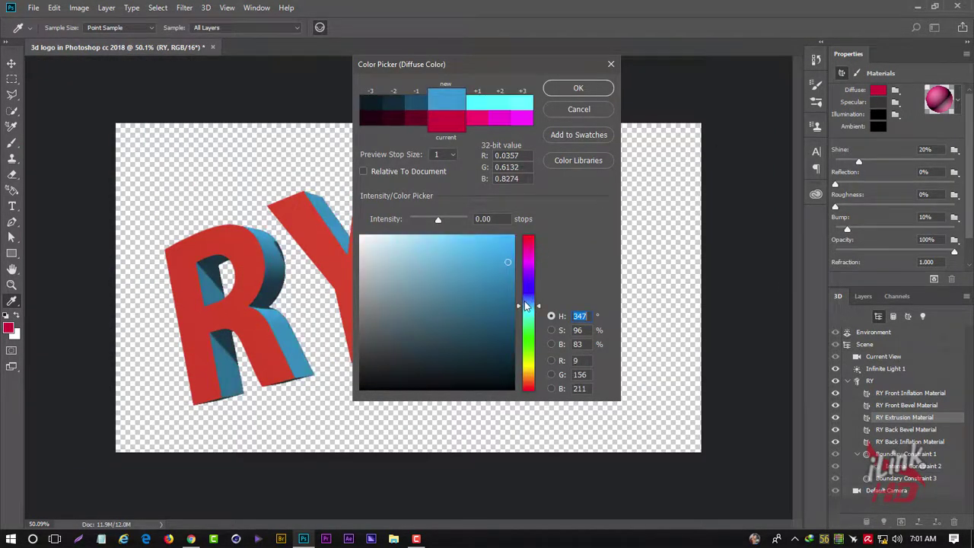
{"action": "left_click", "coordinate": [591, 92]}
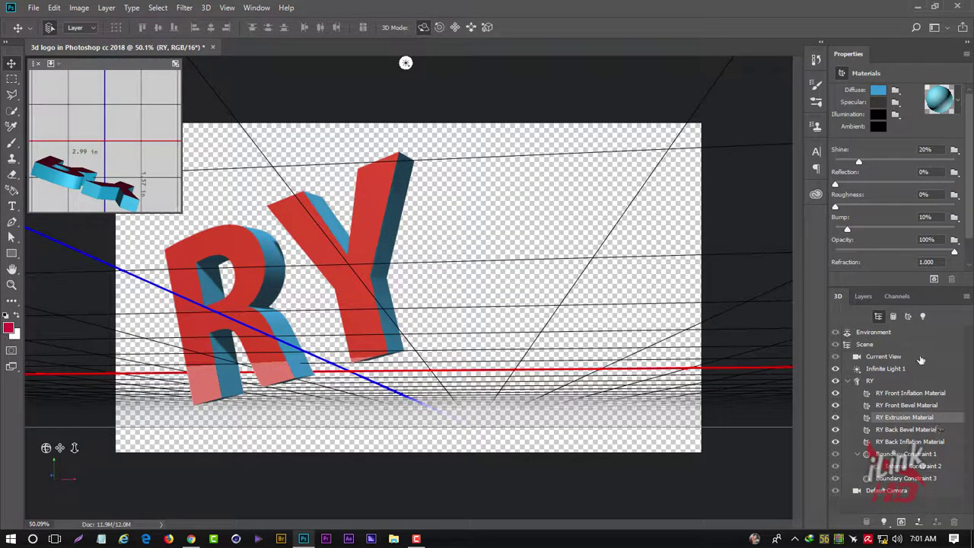
- Rasterize the 3D RY layer into a flat pixel layer
{"action": "left_click", "coordinate": [863, 297]}
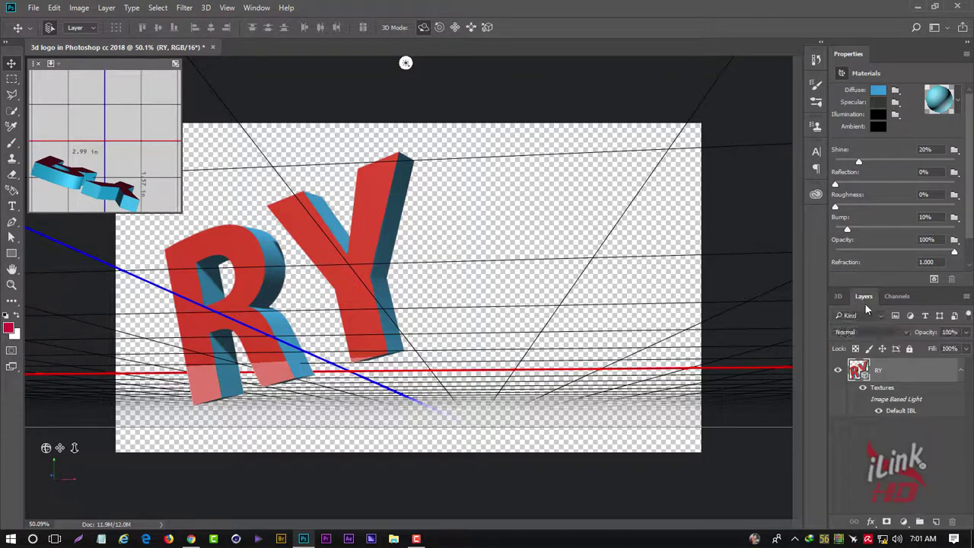
{"action": "right_click", "coordinate": [896, 366]}
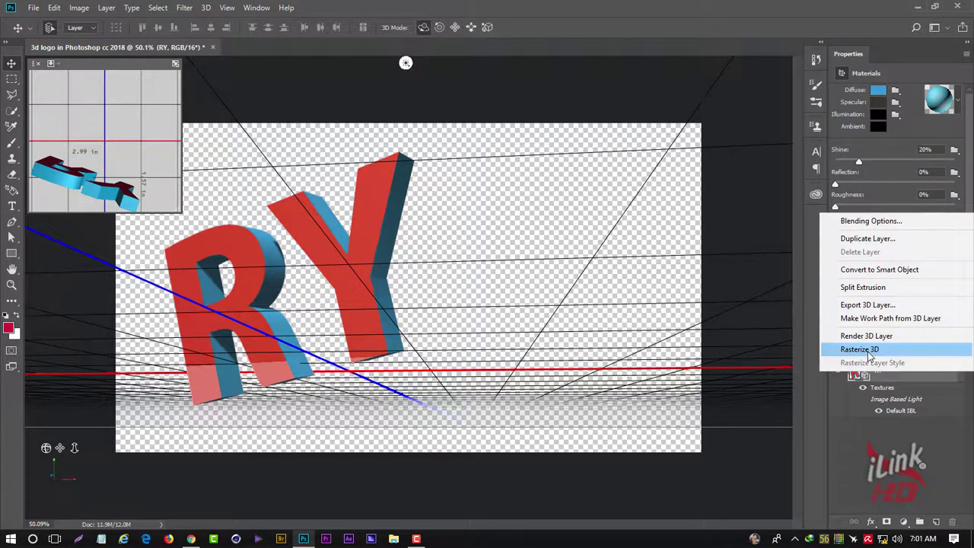
{"action": "left_click", "coordinate": [870, 356]}
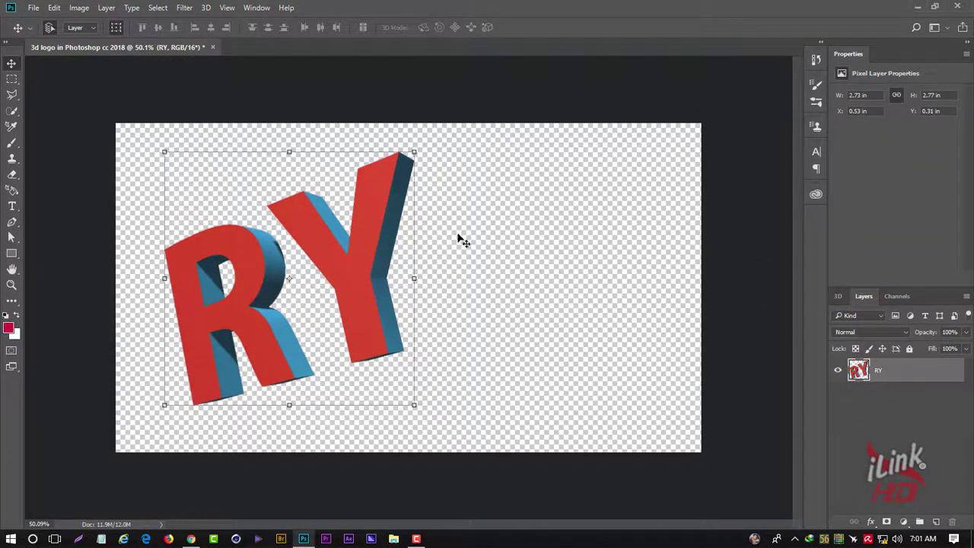
- Nudge the RY logo slightly and switch to the Essentials workspace
{"action": "left_click_drag", "start_coordinate": [362, 223], "coordinate": [371, 220]}
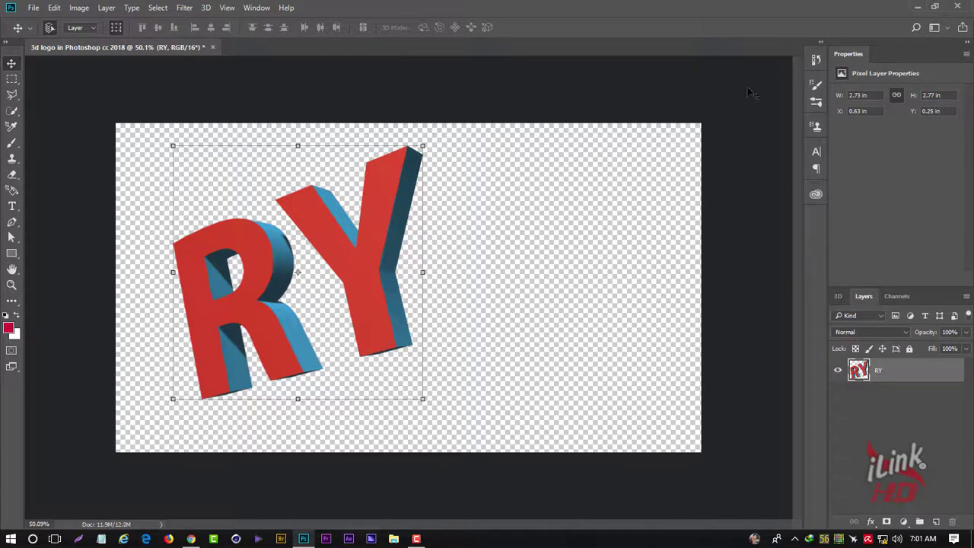
{"action": "left_click", "coordinate": [258, 7]}
{"action": "mouse_move", "coordinate": [290, 33]}
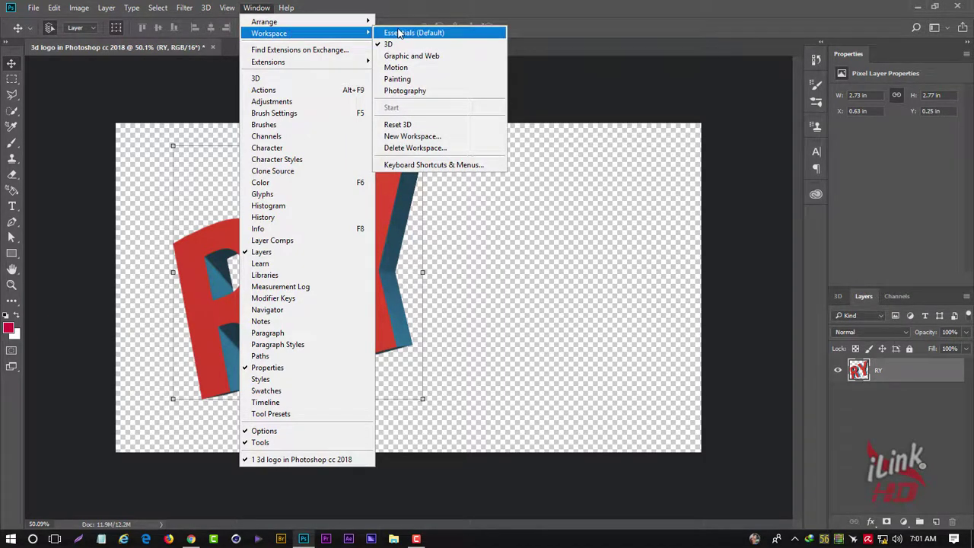
{"action": "left_click", "coordinate": [416, 34]}
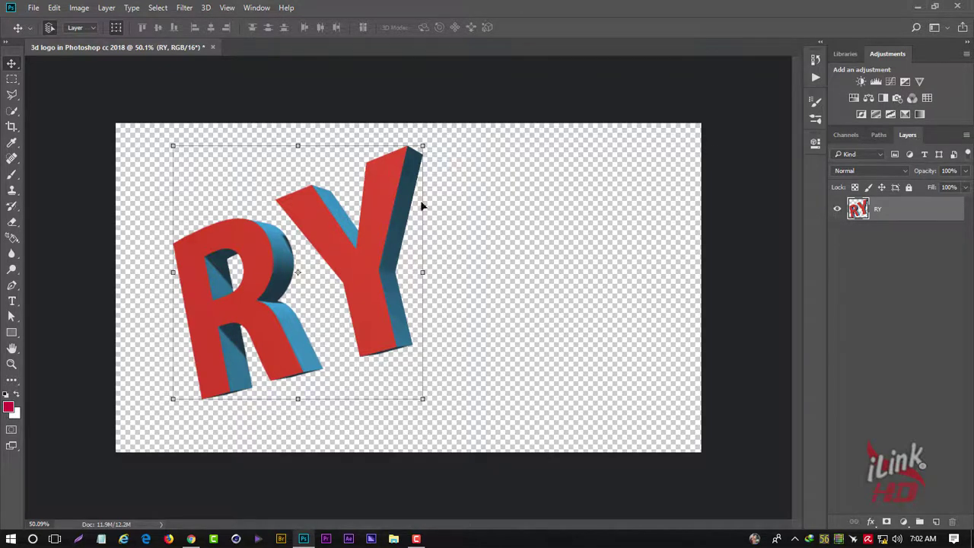
- Give the RY layer Bevel & Emboss, Stroke and Drop Shadow styles
{"action": "double_click", "coordinate": [903, 219]}
{"action": "left_click_drag", "start_coordinate": [475, 83], "coordinate": [657, 109]}
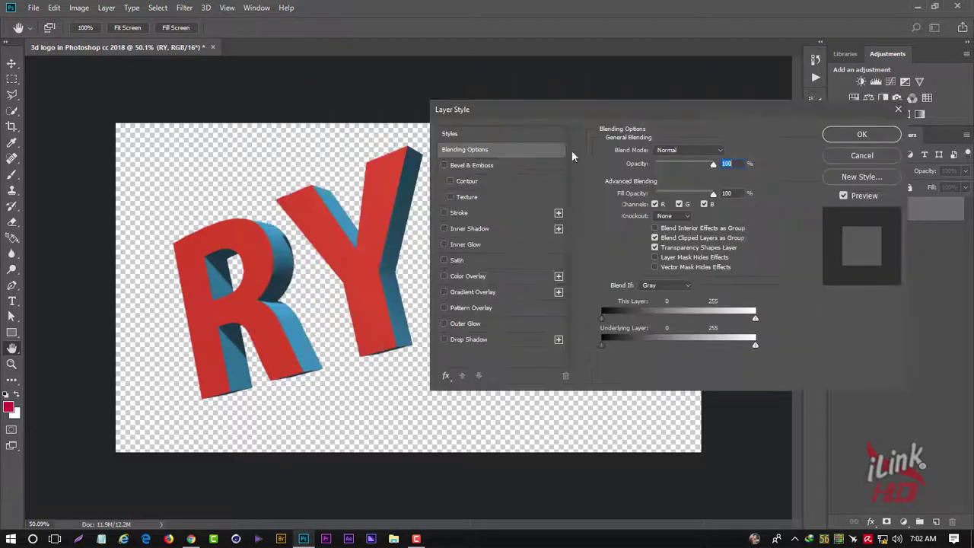
{"action": "left_click", "coordinate": [444, 166]}
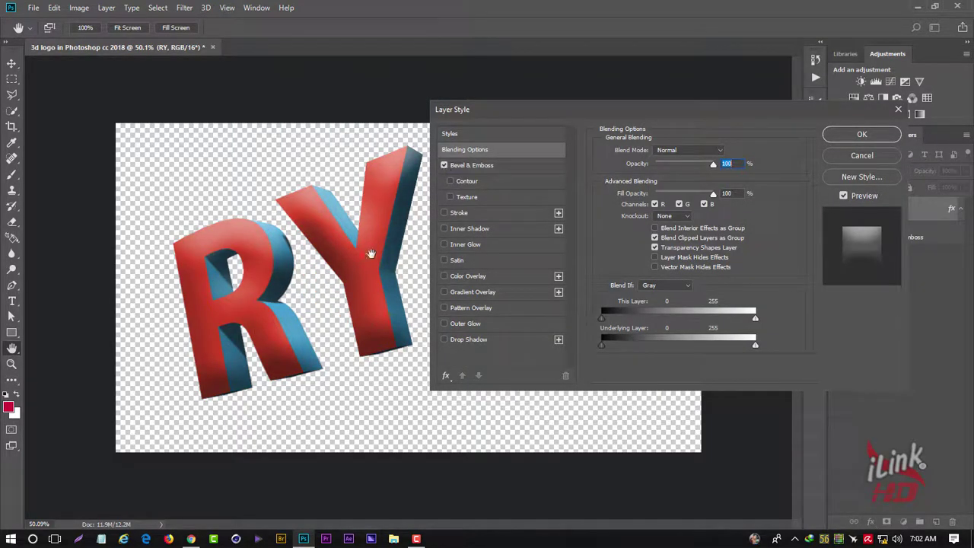
{"action": "left_click", "coordinate": [455, 213]}
{"action": "left_click", "coordinate": [460, 215]}
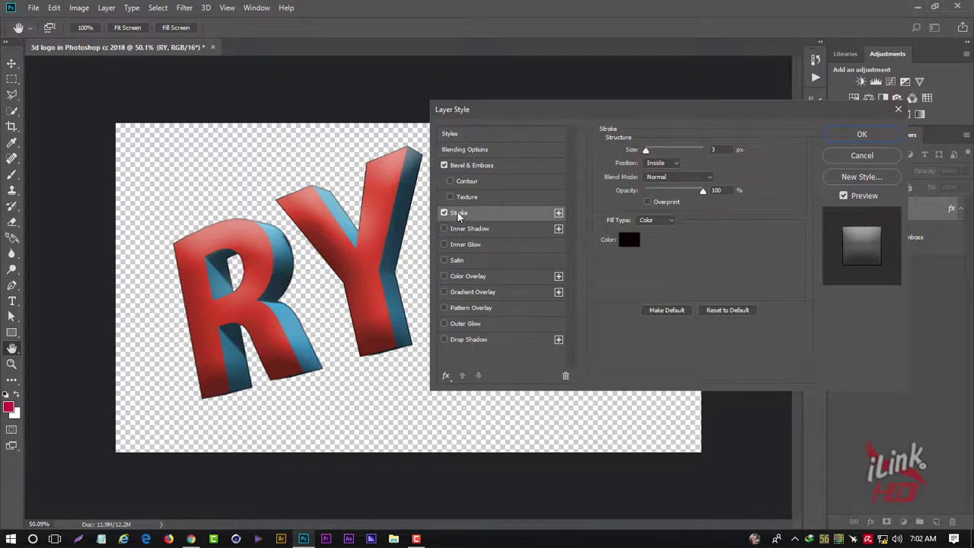
{"action": "left_click", "coordinate": [445, 340]}
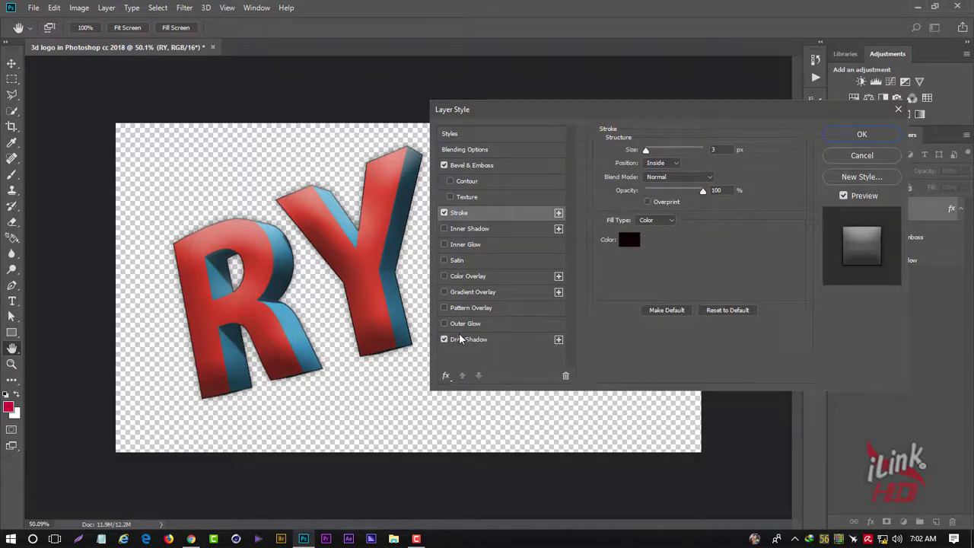
- Try and remove Outer Glow, Colour Overlay and Satin, then enable Inner Glow
{"action": "left_click", "coordinate": [445, 325]}
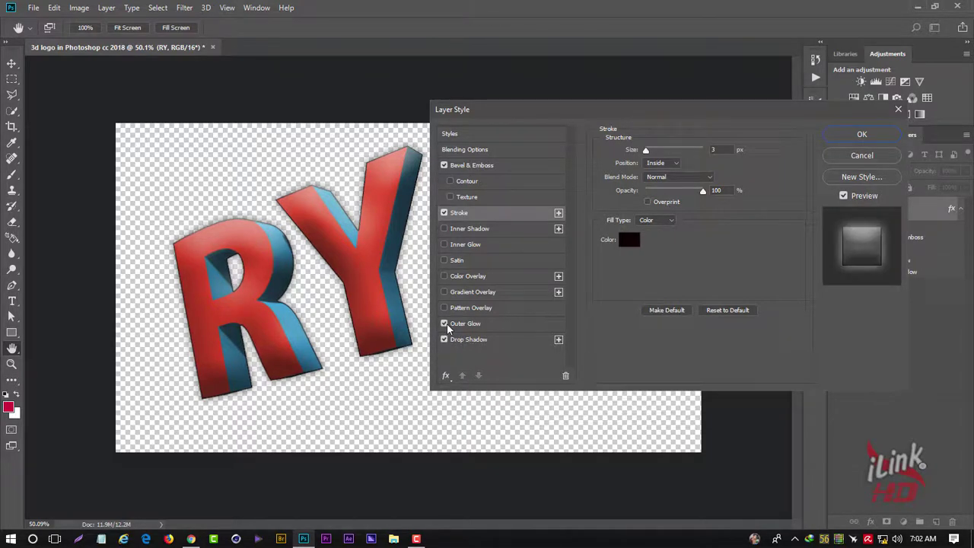
{"action": "left_click", "coordinate": [464, 324]}
{"action": "left_click", "coordinate": [444, 325]}
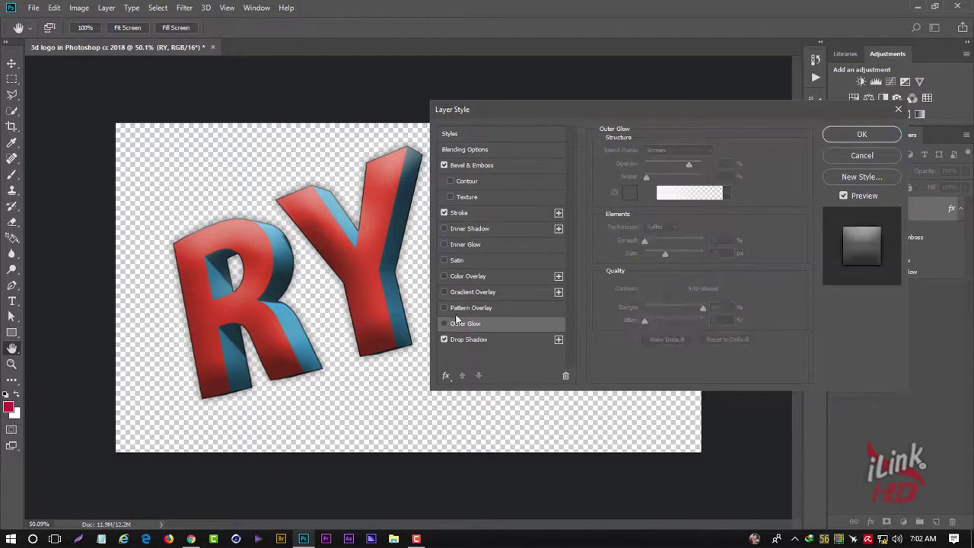
{"action": "left_click", "coordinate": [445, 277]}
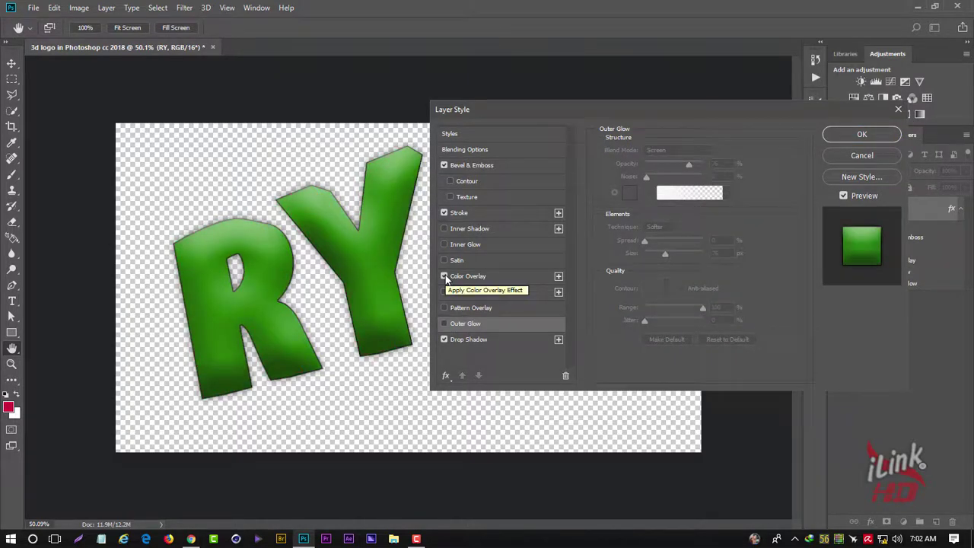
{"action": "left_click", "coordinate": [445, 276]}
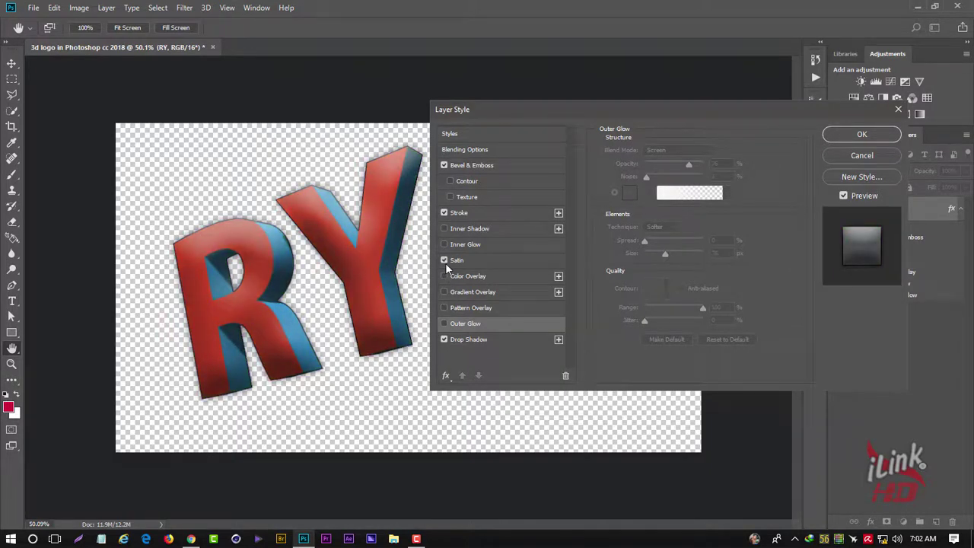
{"action": "left_click", "coordinate": [445, 260]}
{"action": "left_click", "coordinate": [444, 261]}
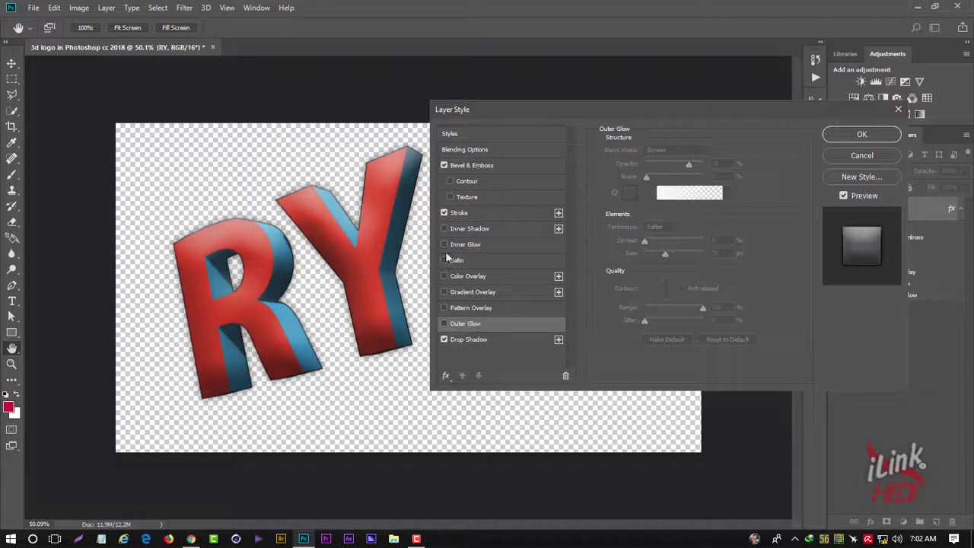
{"action": "left_click", "coordinate": [445, 244]}
- Tone down the Inner Glow by lowering its opacity and size sliders
{"action": "left_click", "coordinate": [445, 244]}
{"action": "left_click", "coordinate": [461, 245]}
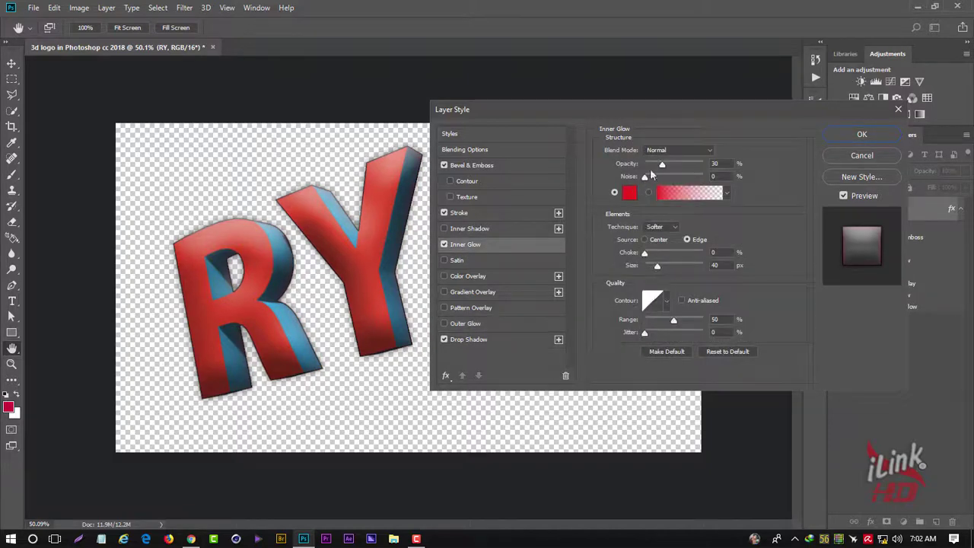
{"action": "left_click_drag", "start_coordinate": [663, 168], "coordinate": [656, 172]}
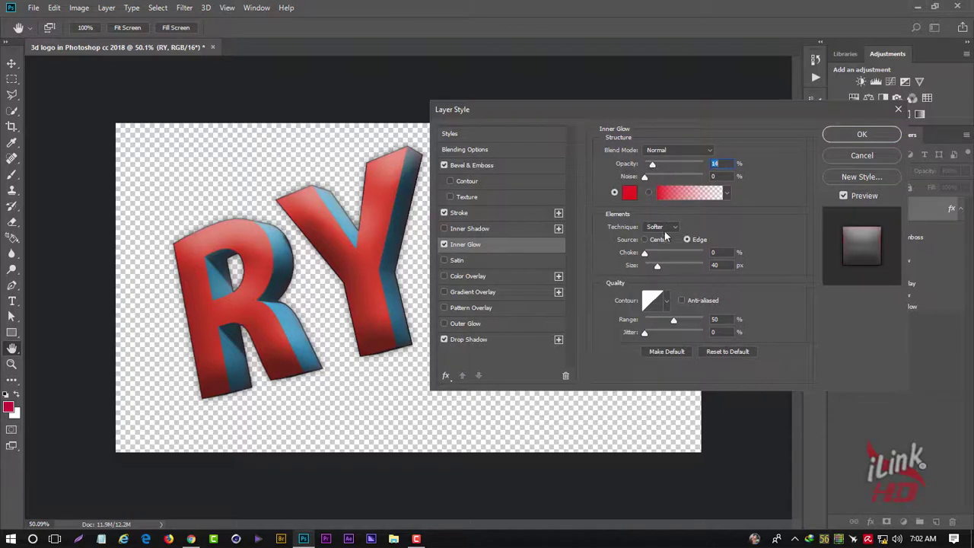
{"action": "left_click_drag", "start_coordinate": [658, 268], "coordinate": [650, 273]}
{"action": "left_click_drag", "start_coordinate": [652, 169], "coordinate": [677, 172]}
{"action": "left_click_drag", "start_coordinate": [676, 168], "coordinate": [663, 169]}
- Shift RY about 19 px left and add a bevel texture at 21% scale, +10 depth
{"action": "left_click", "coordinate": [863, 135]}
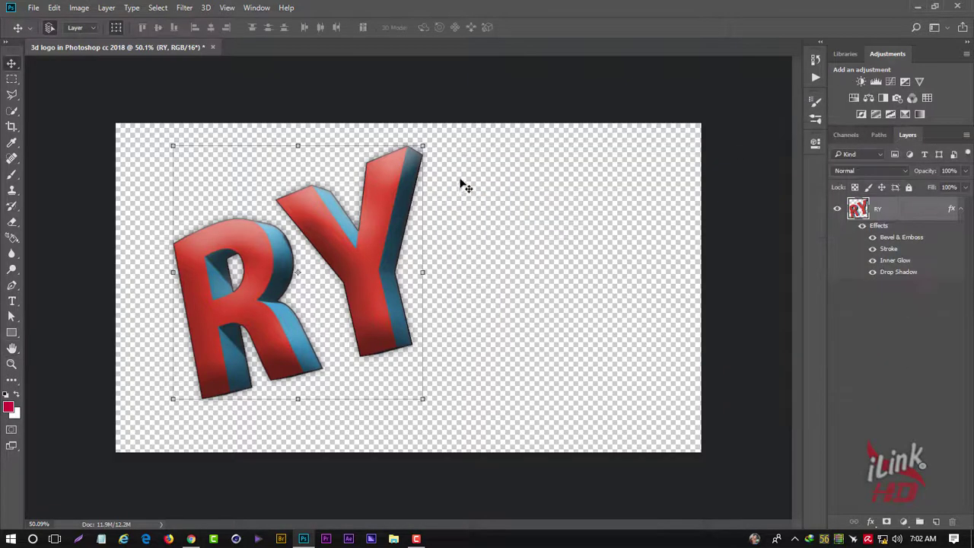
{"action": "mouse_move", "coordinate": [396, 221]}
{"action": "left_mouse_down"}
{"action": "mouse_move", "coordinate": [382, 205]}
{"action": "mouse_move", "coordinate": [851, 216]}
{"action": "left_mouse_up"}
{"action": "double_click", "coordinate": [932, 215]}
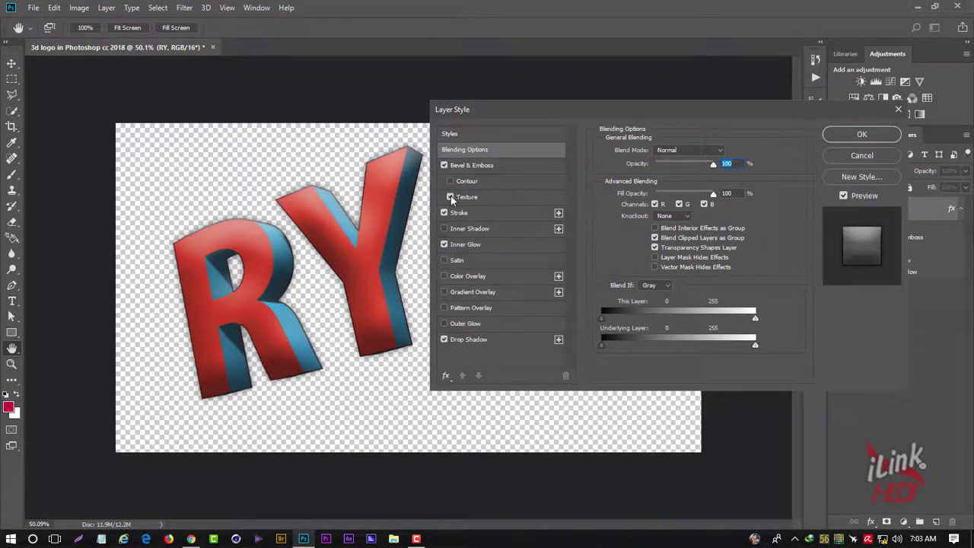
{"action": "left_click", "coordinate": [450, 196]}
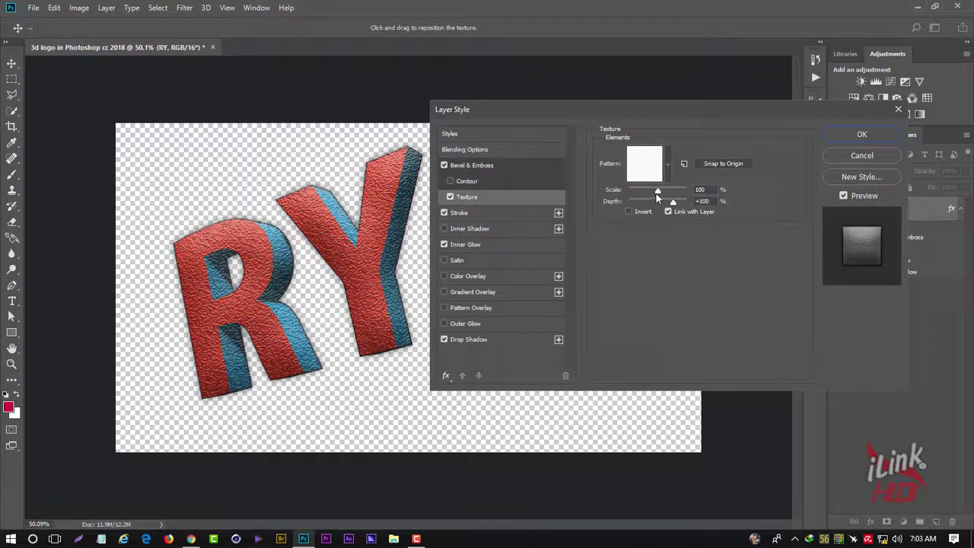
{"action": "left_click_drag", "start_coordinate": [658, 192], "coordinate": [638, 194]}
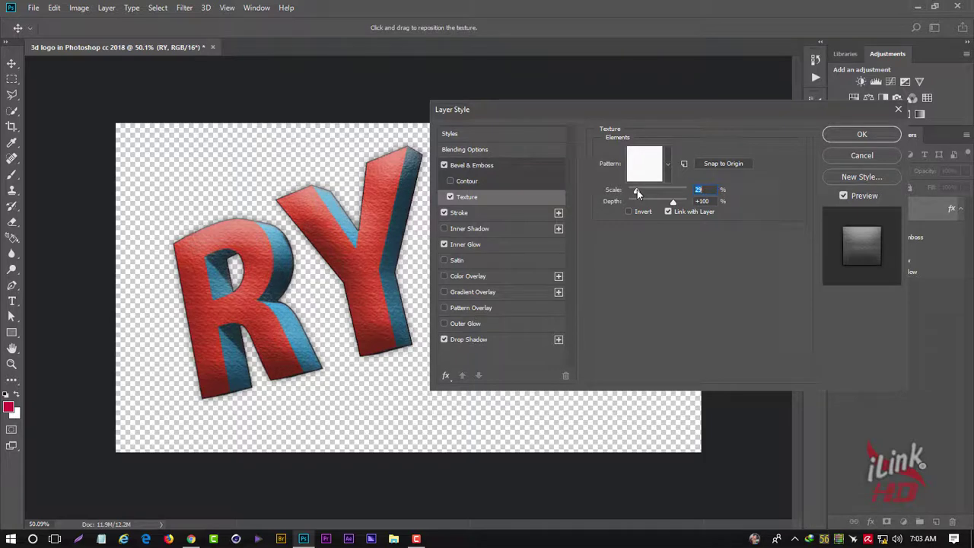
{"action": "left_click_drag", "start_coordinate": [680, 200], "coordinate": [657, 207]}
{"action": "left_click", "coordinate": [862, 136]}
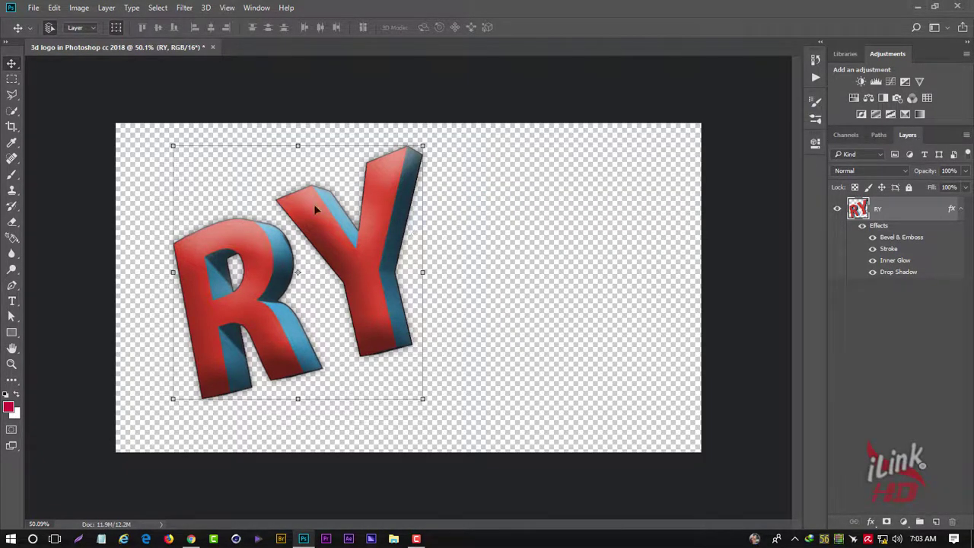
- Add a 'STUIO' text layer to the right of the RY logo
{"action": "left_click", "coordinate": [12, 301]}
{"action": "left_click", "coordinate": [447, 234]}
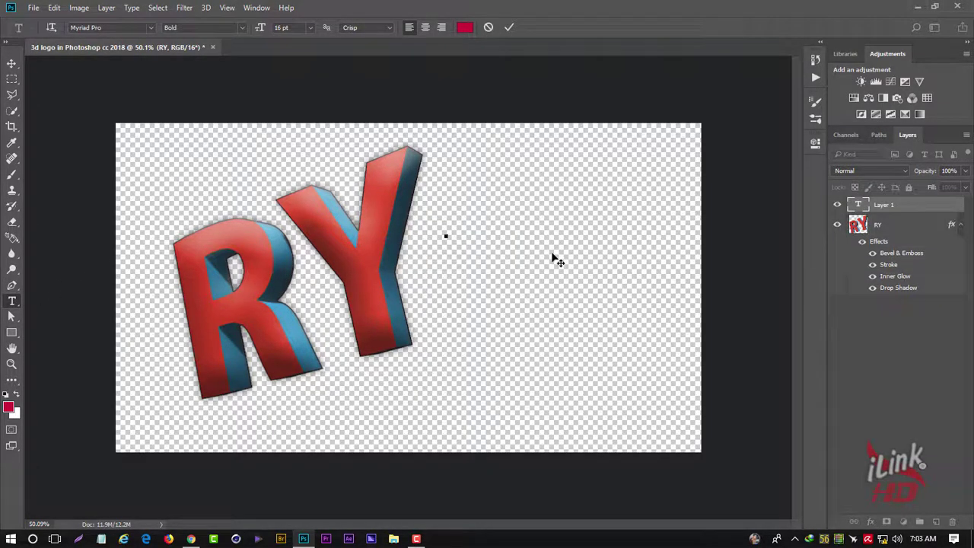
{"action": "type", "text": "S"}
{"action": "type", "text": "TU"}
{"action": "type", "text": "IO"}
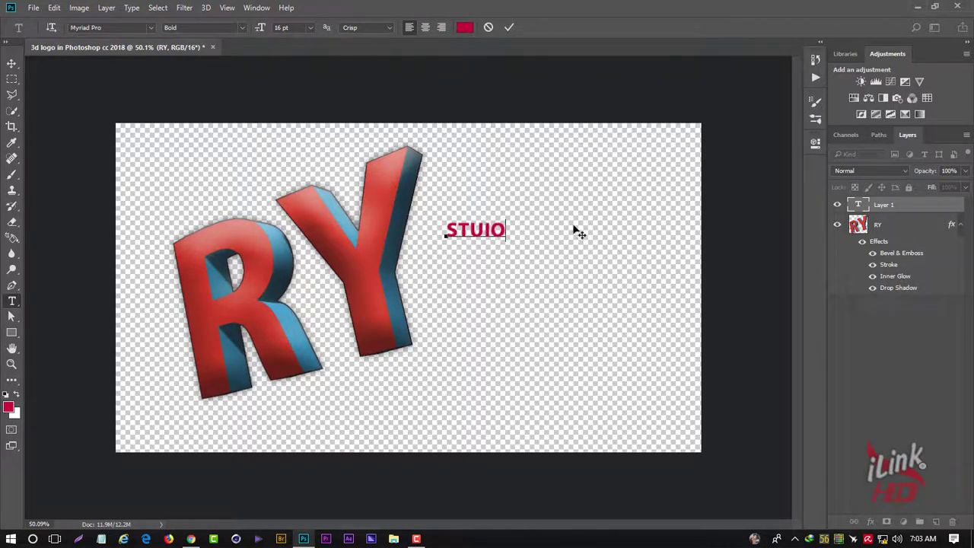
{"action": "left_click", "coordinate": [509, 29]}
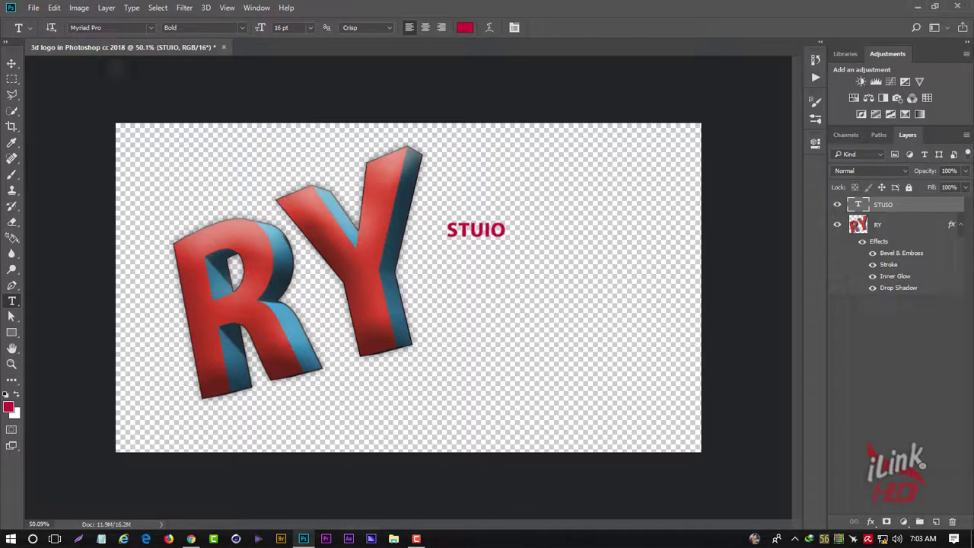
- Scale STUIO up about 320% and place it over the lower RY letters
{"action": "left_click", "coordinate": [12, 64]}
{"action": "key", "text": "ctrl+t"}
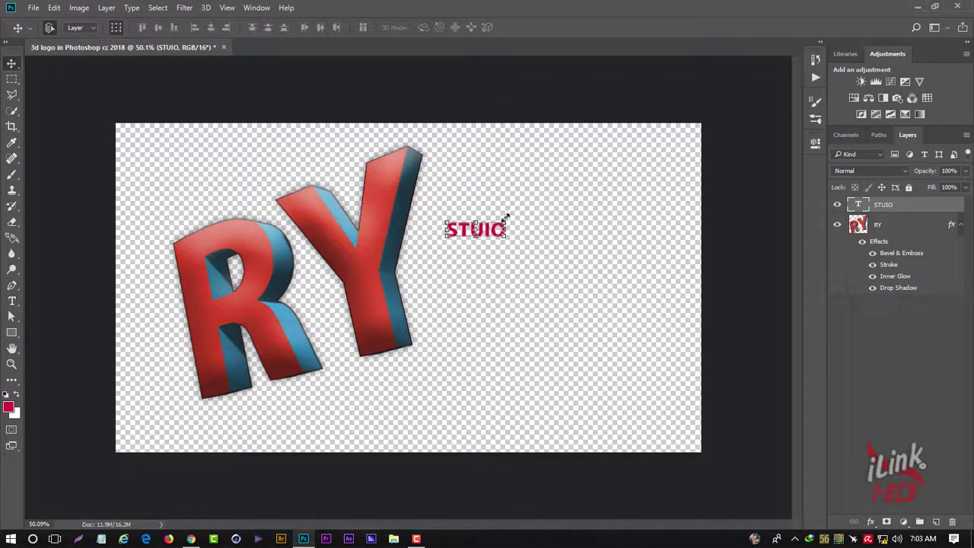
{"action": "left_click_drag", "start_coordinate": [505, 221], "coordinate": [638, 160]}
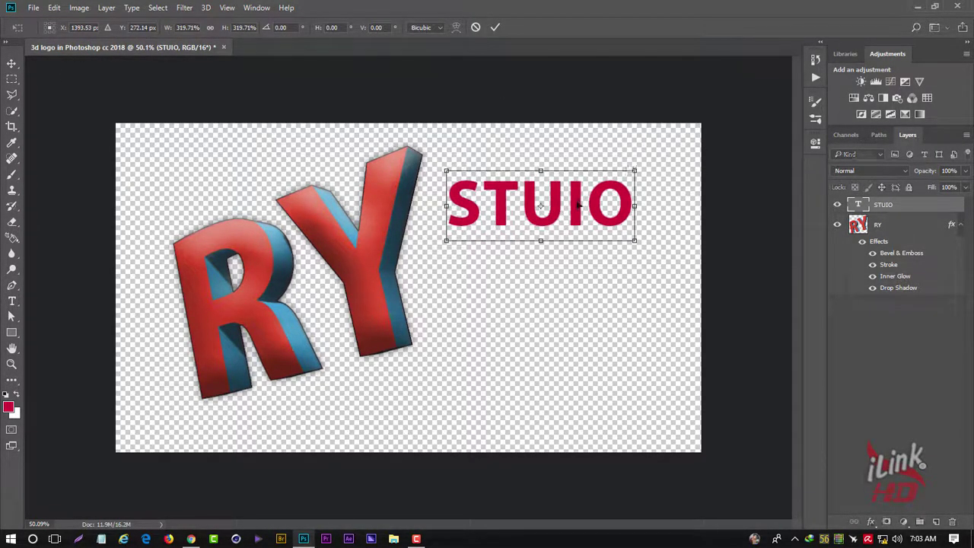
{"action": "mouse_move", "coordinate": [605, 193]}
{"action": "left_mouse_down"}
{"action": "mouse_move", "coordinate": [493, 263]}
{"action": "mouse_move", "coordinate": [490, 317]}
{"action": "mouse_move", "coordinate": [413, 352]}
{"action": "mouse_move", "coordinate": [363, 343]}
{"action": "mouse_move", "coordinate": [399, 351]}
{"action": "left_mouse_up"}
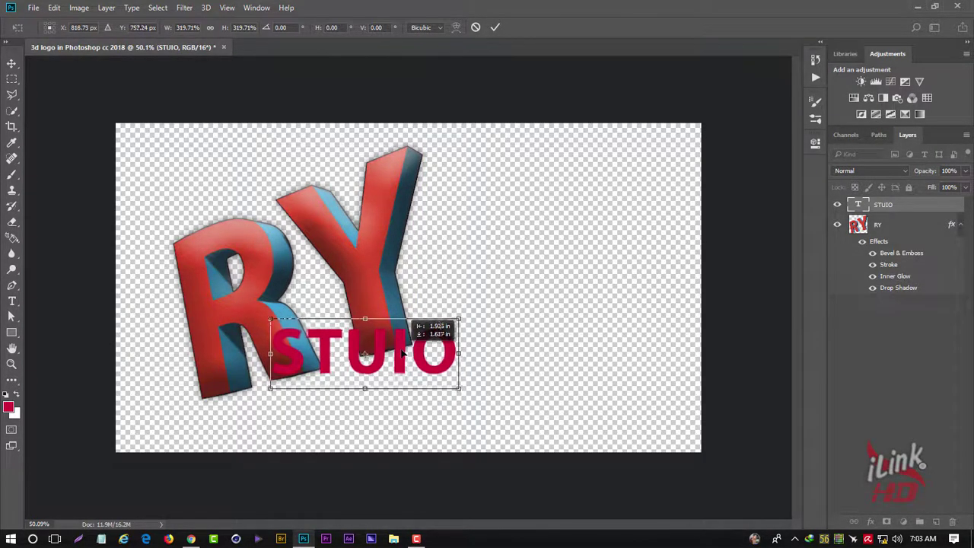
{"action": "left_click_drag", "start_coordinate": [399, 351], "coordinate": [403, 351]}
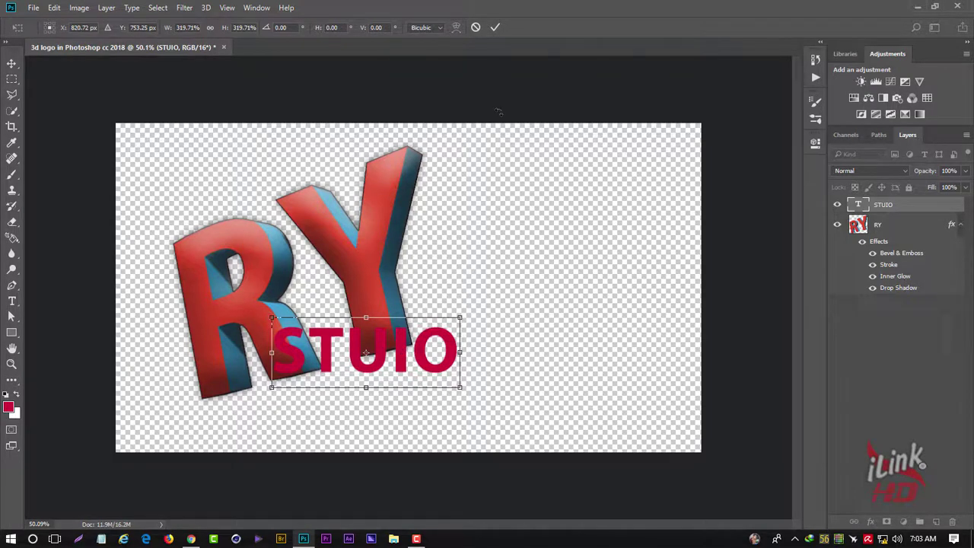
{"action": "left_click", "coordinate": [495, 28]}
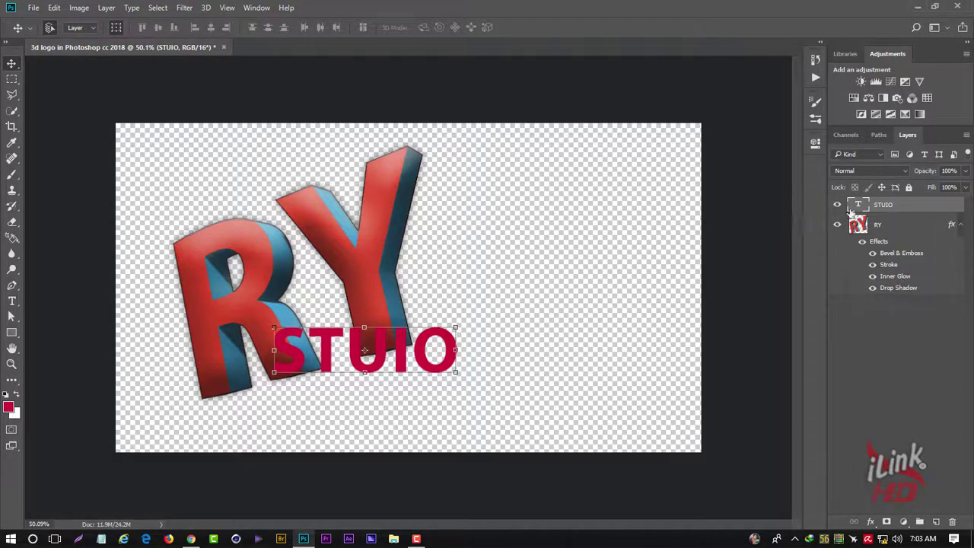
- Enter editing on the STUIO text layer and select the letters IO
{"action": "double_click", "coordinate": [858, 205]}
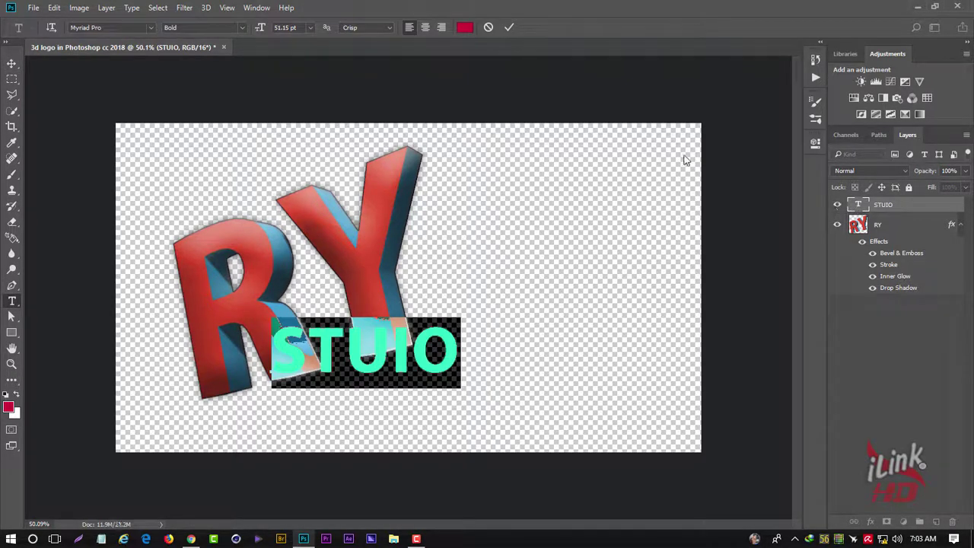
{"action": "left_click", "coordinate": [508, 27]}
{"action": "key", "text": "v"}
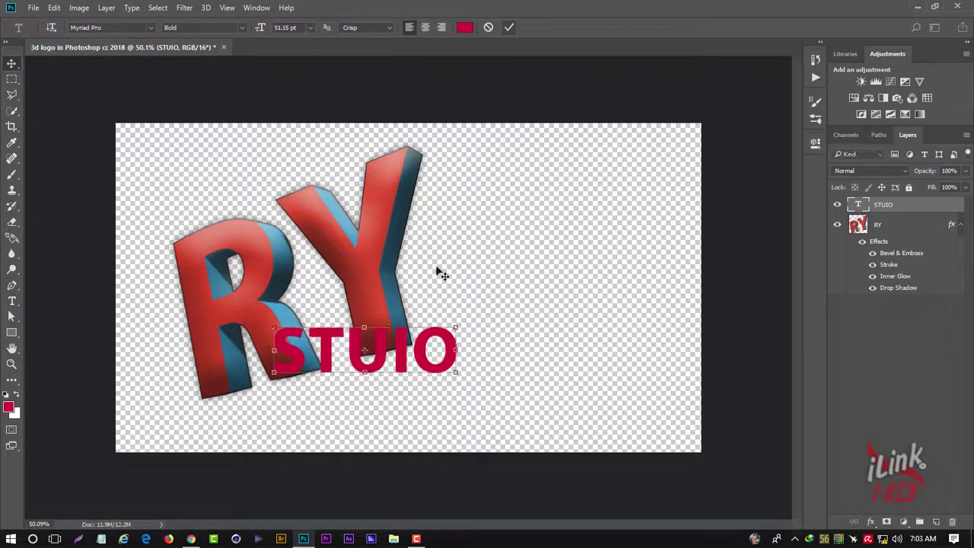
{"action": "double_click", "coordinate": [857, 205]}
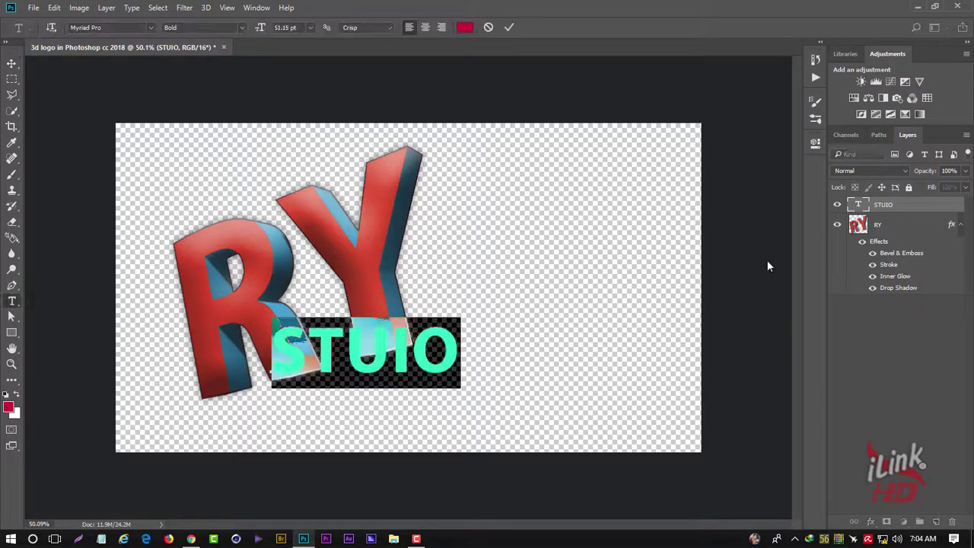
{"action": "left_click", "coordinate": [446, 340]}
{"action": "left_click_drag", "start_coordinate": [455, 341], "coordinate": [273, 344]}
- Dismiss the accidental window menu, commit the text, and bring RY and STUIO into view
{"action": "scroll", "coordinate": [534, 263], "scroll_direction": "up", "scroll_amount": 2}
{"action": "scroll", "coordinate": [534, 262], "scroll_direction": "up", "scroll_amount": 2}
{"action": "key", "text": "alt+space"}
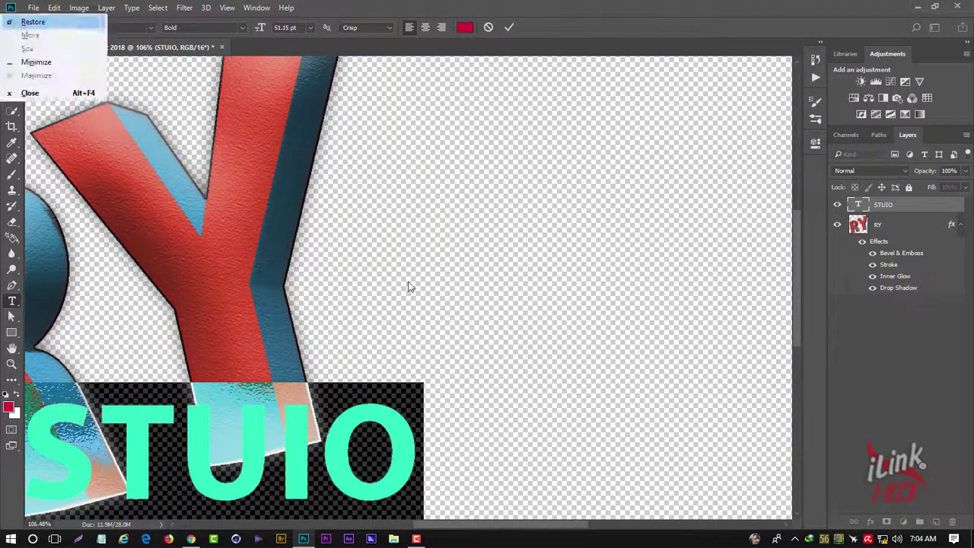
{"action": "key", "text": "Escape"}
{"action": "key", "text": "ctrl+Return"}
{"action": "key", "text": "v"}
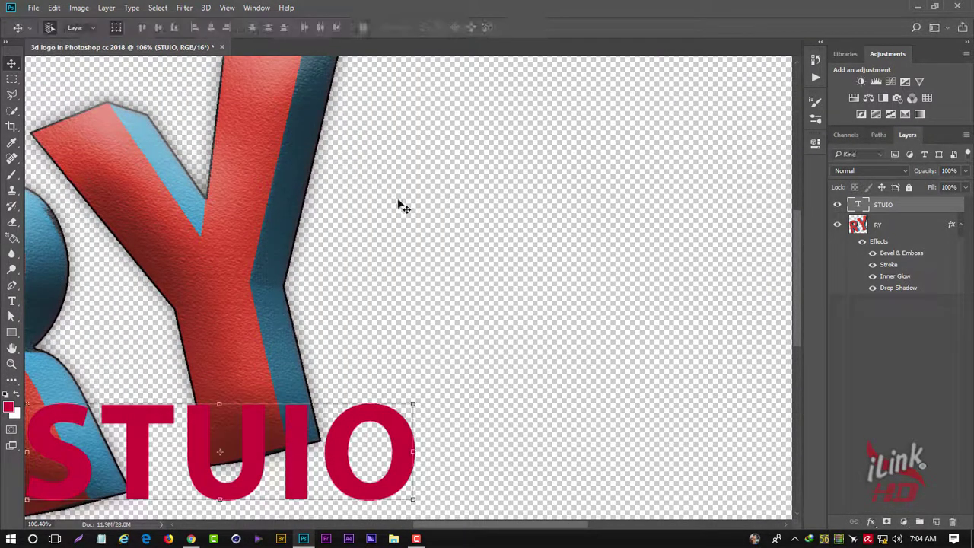
{"action": "mouse_move", "coordinate": [395, 236]}
{"action": "left_mouse_down"}
{"action": "mouse_move", "coordinate": [746, 148]}
{"action": "mouse_move", "coordinate": [685, 135]}
{"action": "mouse_move", "coordinate": [700, 110]}
{"action": "left_mouse_up"}
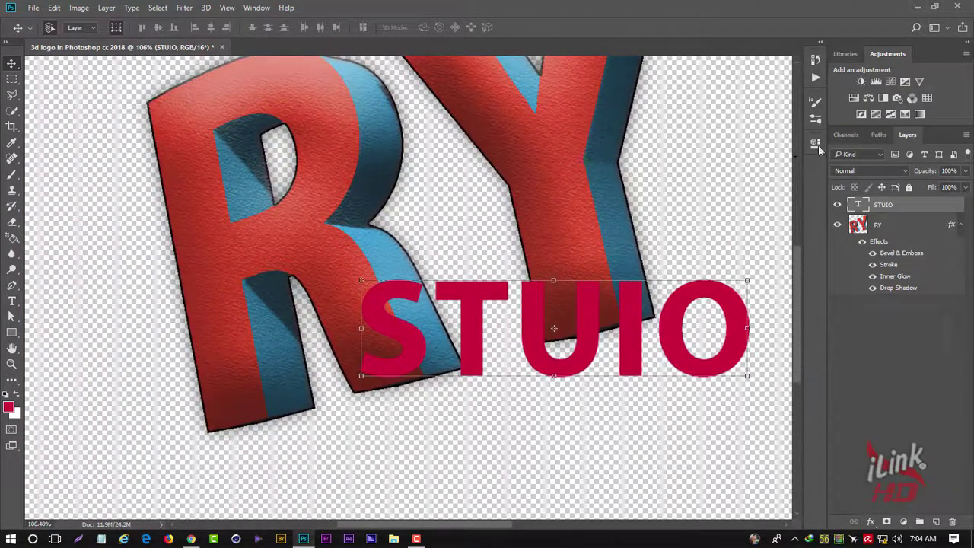
- Change STUIO's font to Myriad Variable Concept Bold and commit it
{"action": "double_click", "coordinate": [858, 204]}
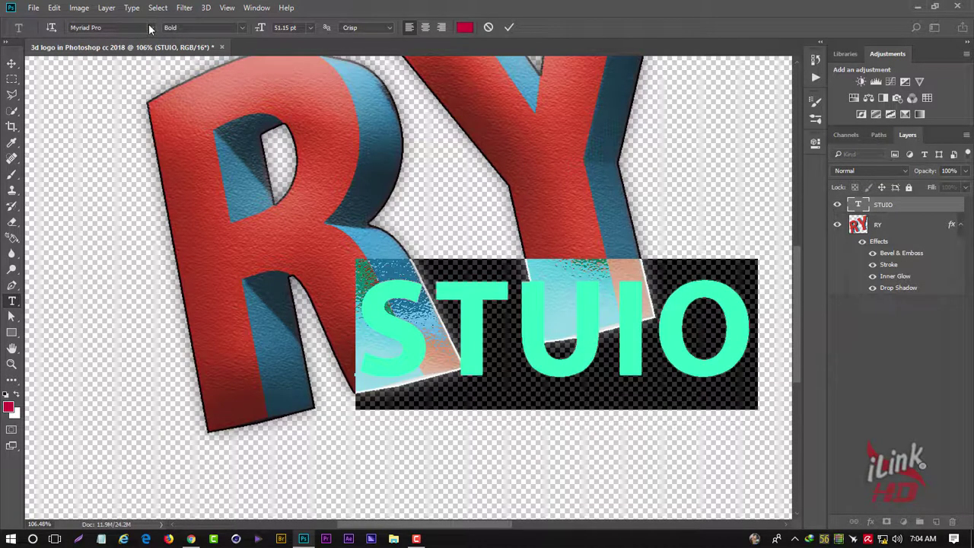
{"action": "left_click", "coordinate": [150, 27]}
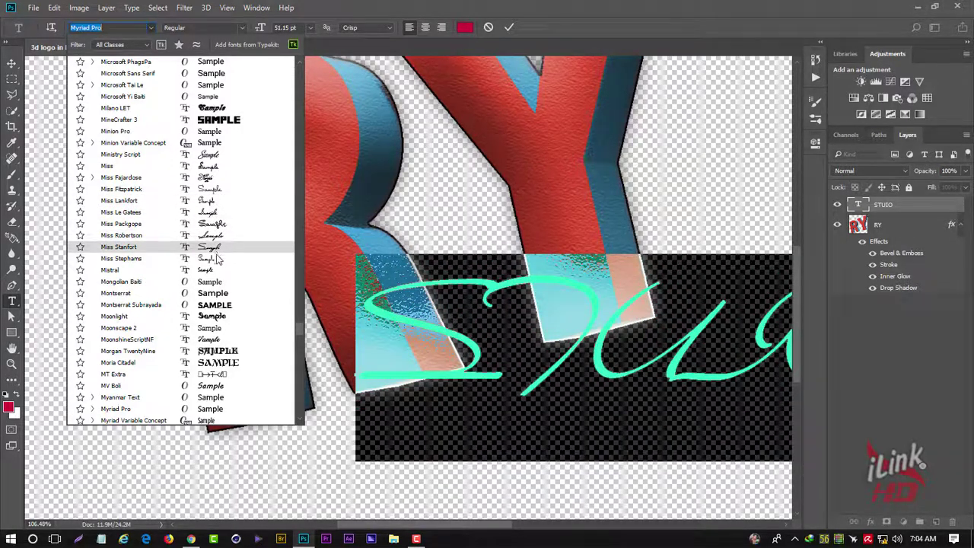
{"action": "scroll", "coordinate": [222, 265], "scroll_direction": "down", "scroll_amount": 2}
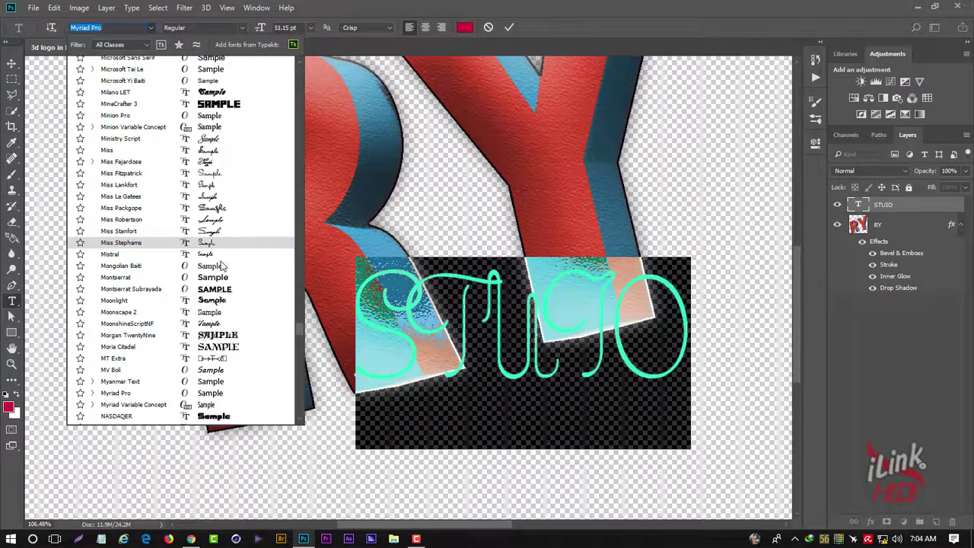
{"action": "scroll", "coordinate": [221, 266], "scroll_direction": "down", "scroll_amount": 2}
{"action": "scroll", "coordinate": [221, 265], "scroll_direction": "down", "scroll_amount": 1}
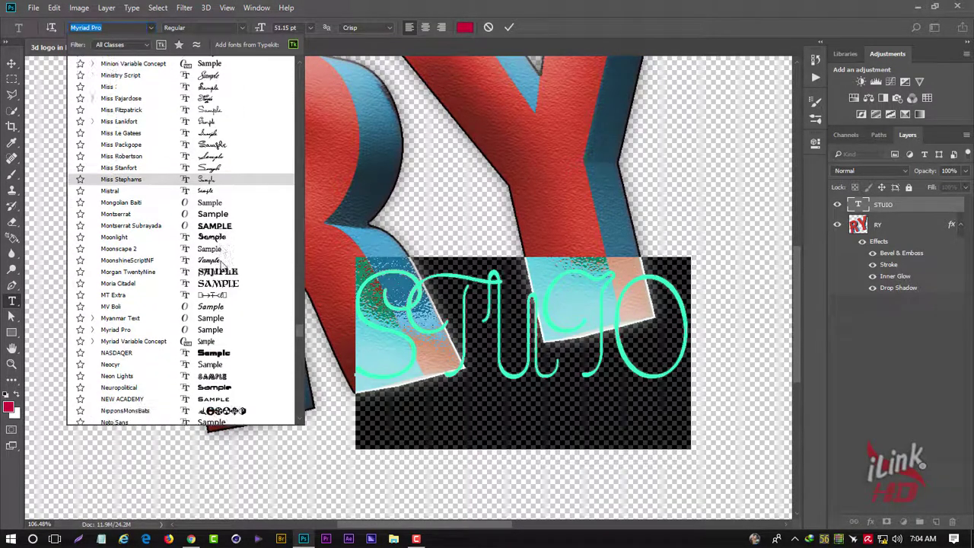
{"action": "scroll", "coordinate": [222, 266], "scroll_direction": "down", "scroll_amount": 1}
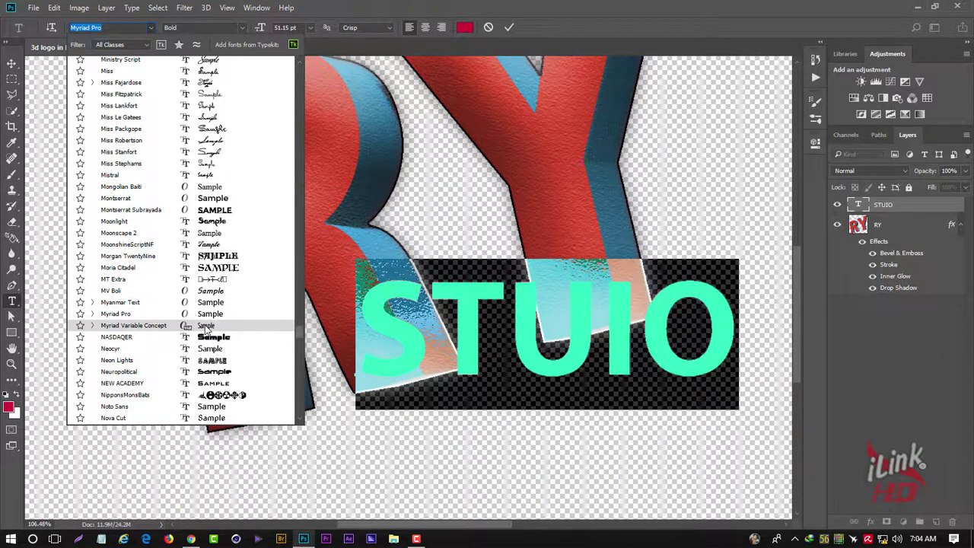
{"action": "left_click", "coordinate": [205, 326]}
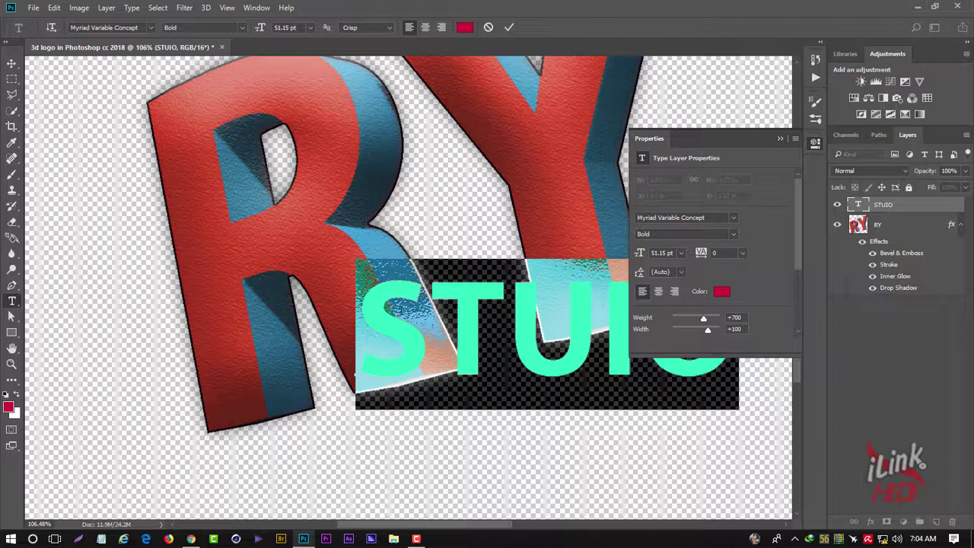
{"action": "left_click", "coordinate": [780, 139]}
{"action": "left_click", "coordinate": [510, 29]}
{"action": "key", "text": "v"}
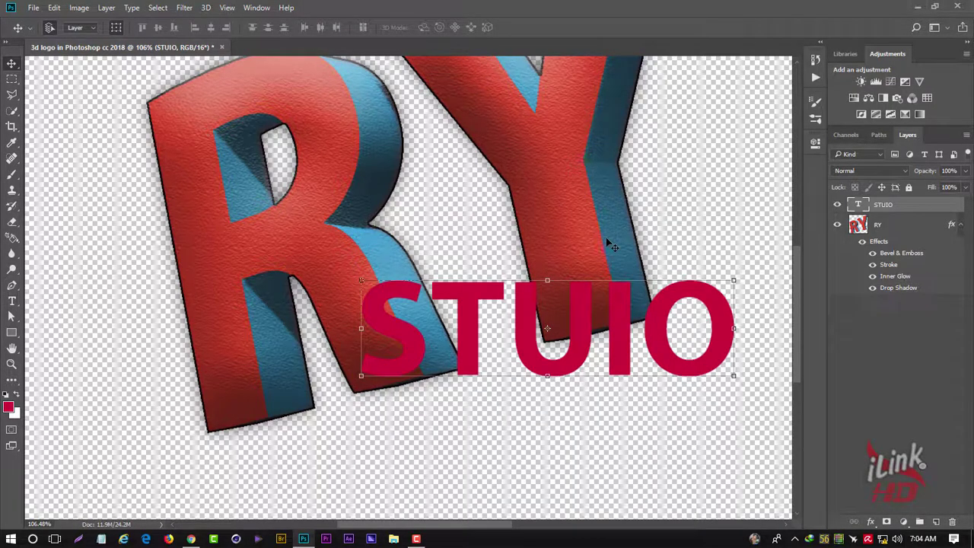
- Raise STUIO over the Y, scaled to about 117% with a slight -0.37° tilt
{"action": "scroll", "coordinate": [613, 244], "scroll_direction": "down", "scroll_amount": 3}
{"action": "scroll", "coordinate": [525, 306], "scroll_direction": "right", "scroll_amount": 5}
{"action": "scroll", "coordinate": [525, 306], "scroll_direction": "up", "scroll_amount": 4}
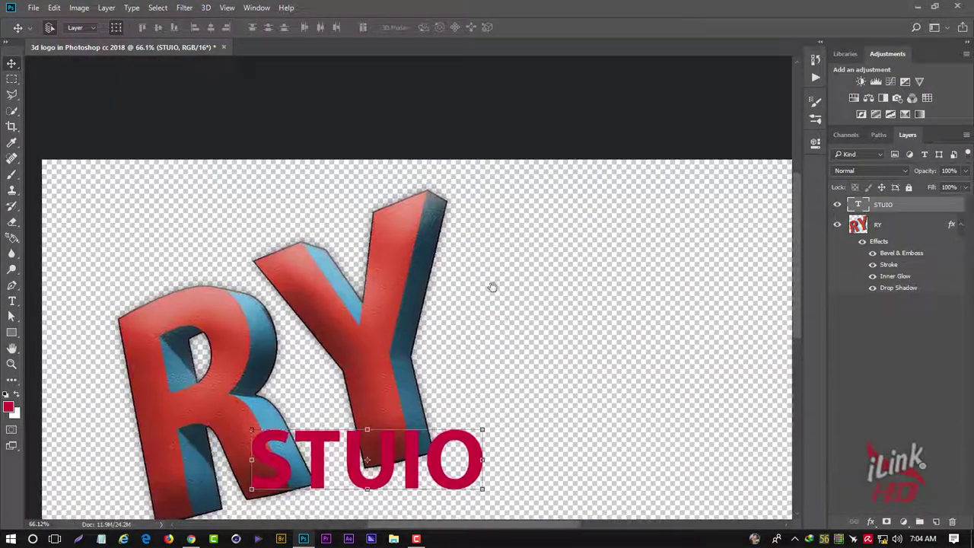
{"action": "scroll", "coordinate": [507, 251], "scroll_direction": "down", "scroll_amount": 1}
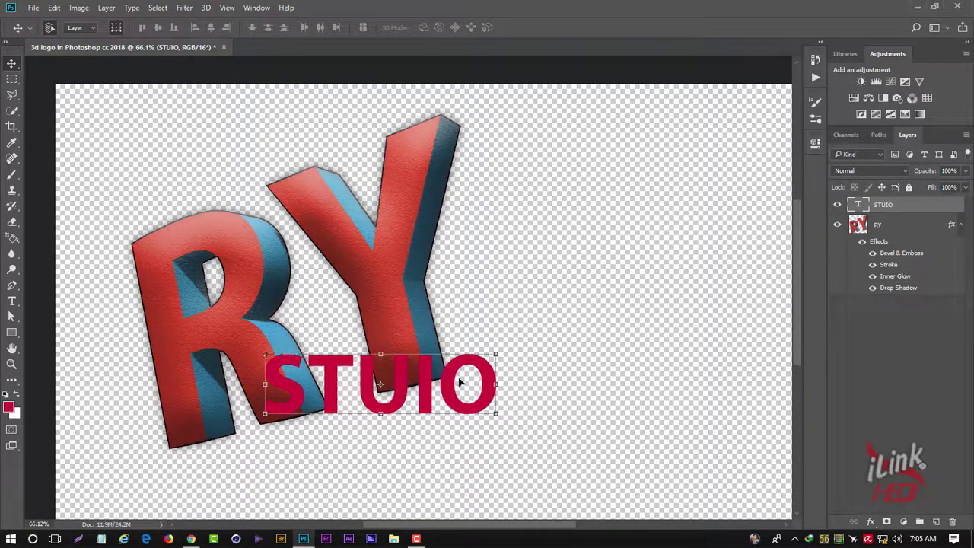
{"action": "mouse_move", "coordinate": [460, 382]}
{"action": "left_mouse_down"}
{"action": "mouse_move", "coordinate": [462, 335]}
{"action": "mouse_move", "coordinate": [524, 329]}
{"action": "left_mouse_up"}
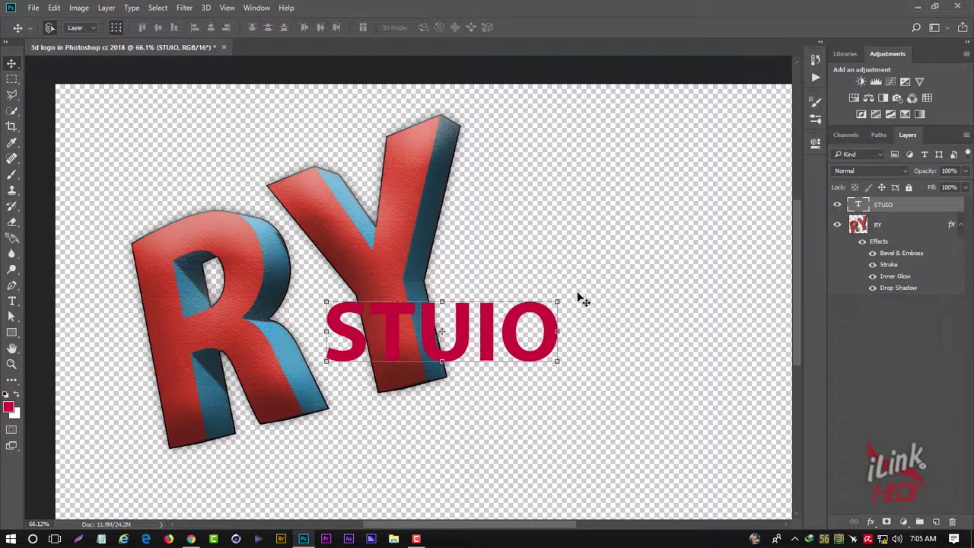
{"action": "mouse_move", "coordinate": [570, 297]}
{"action": "left_mouse_down"}
{"action": "mouse_move", "coordinate": [554, 305]}
{"action": "mouse_move", "coordinate": [559, 284]}
{"action": "mouse_move", "coordinate": [574, 290]}
{"action": "mouse_move", "coordinate": [590, 279]}
{"action": "left_mouse_up"}
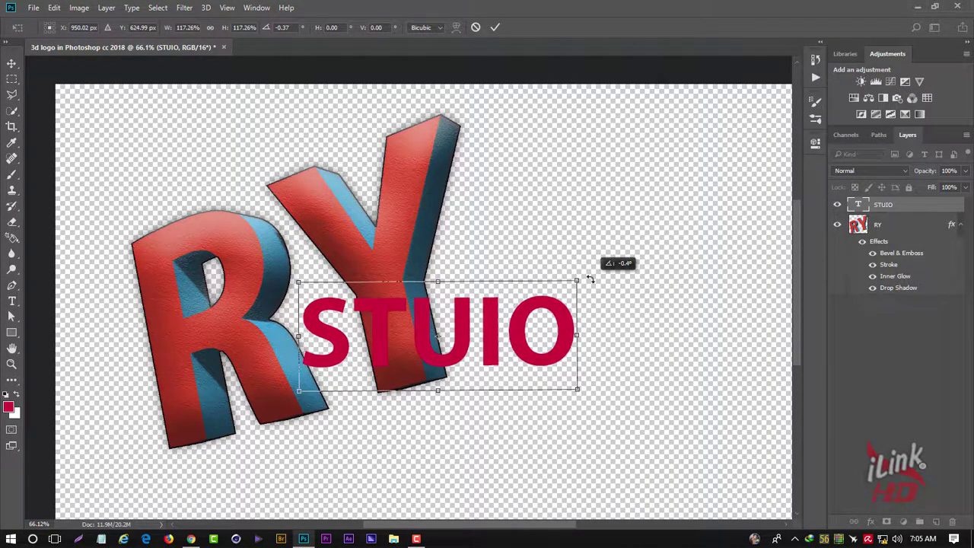
{"action": "mouse_move", "coordinate": [488, 329]}
{"action": "left_mouse_down"}
{"action": "mouse_move", "coordinate": [490, 318]}
{"action": "mouse_move", "coordinate": [504, 335]}
{"action": "left_mouse_up"}
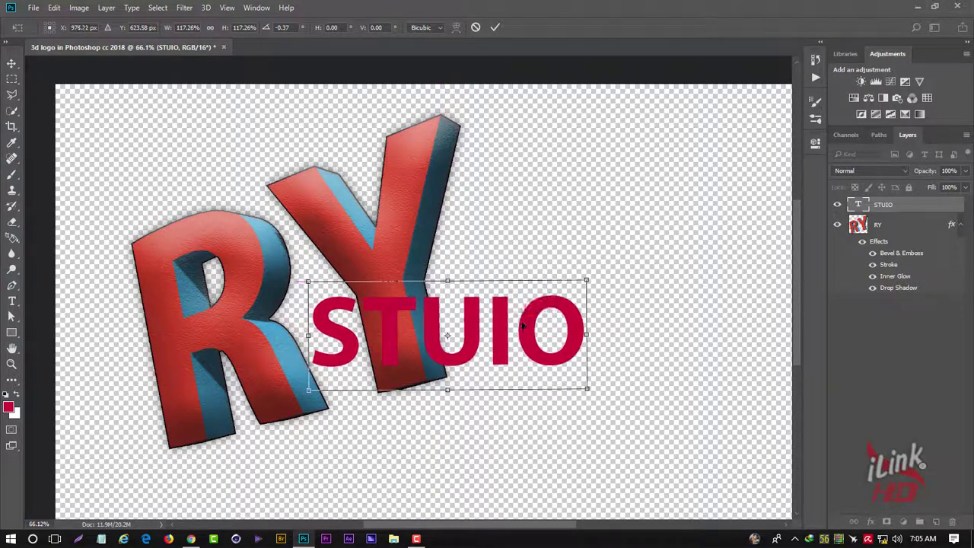
{"action": "left_click", "coordinate": [495, 27]}
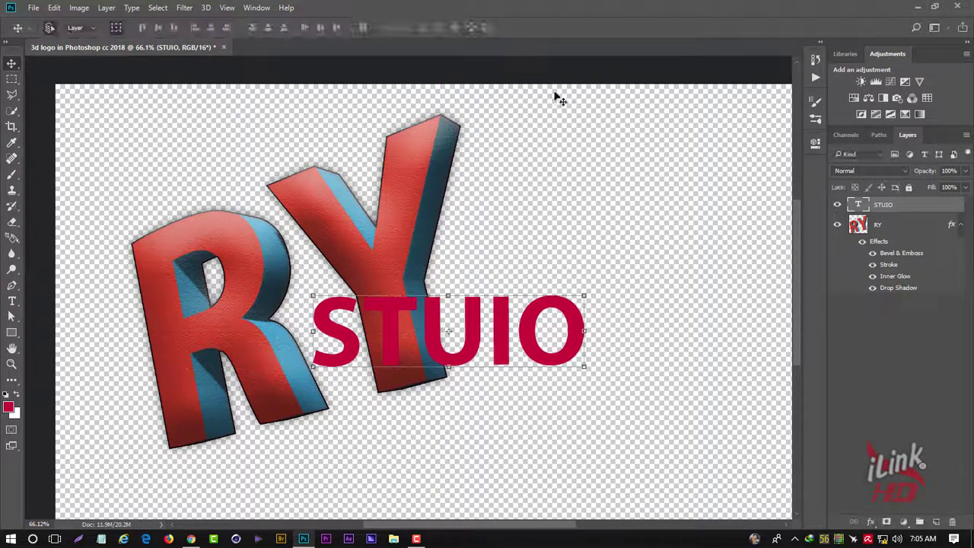
- Show rulers and add guides along STUIO's top and bottom and through the Y's stem
{"action": "key", "text": "ctrl+r"}
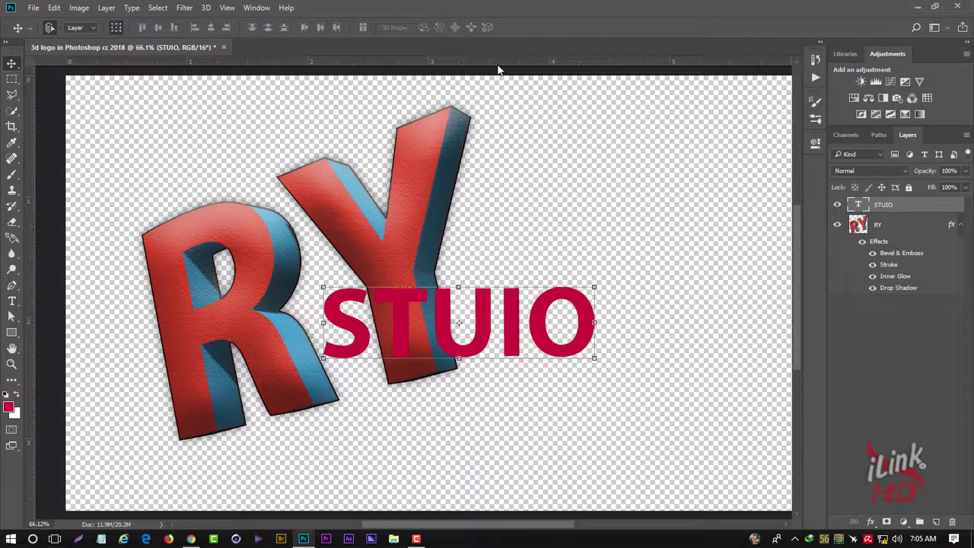
{"action": "left_click_drag", "start_coordinate": [498, 65], "coordinate": [513, 287]}
{"action": "left_click_drag", "start_coordinate": [491, 67], "coordinate": [499, 359]}
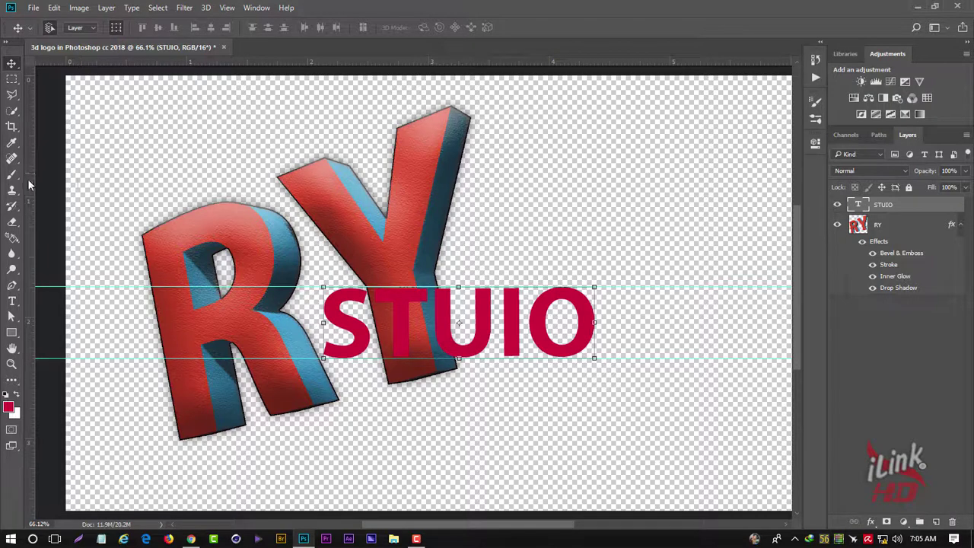
{"action": "left_click_drag", "start_coordinate": [30, 181], "coordinate": [383, 198]}
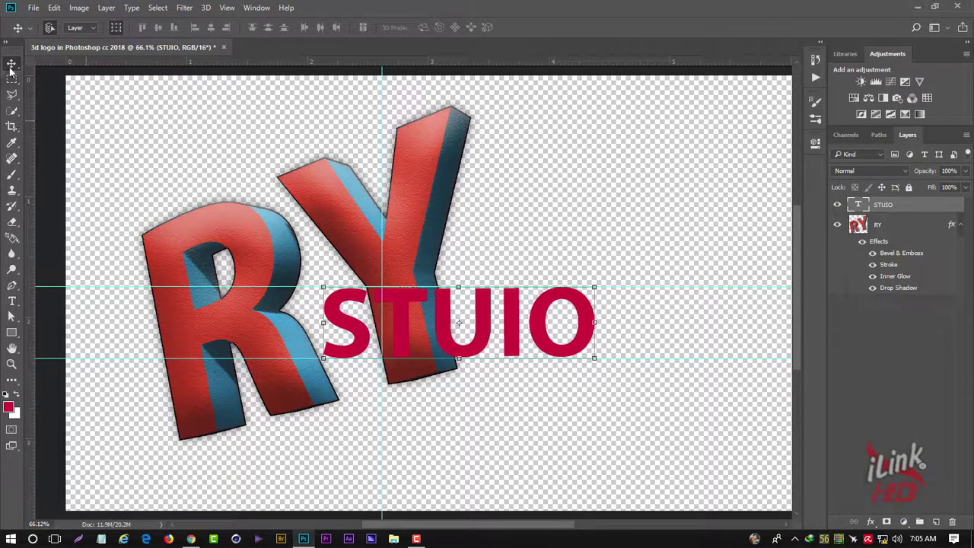
- Move STUIO about 0.49 in right so its S starts at the Y-stem guide
{"action": "left_click_drag", "start_coordinate": [454, 319], "coordinate": [510, 319]}
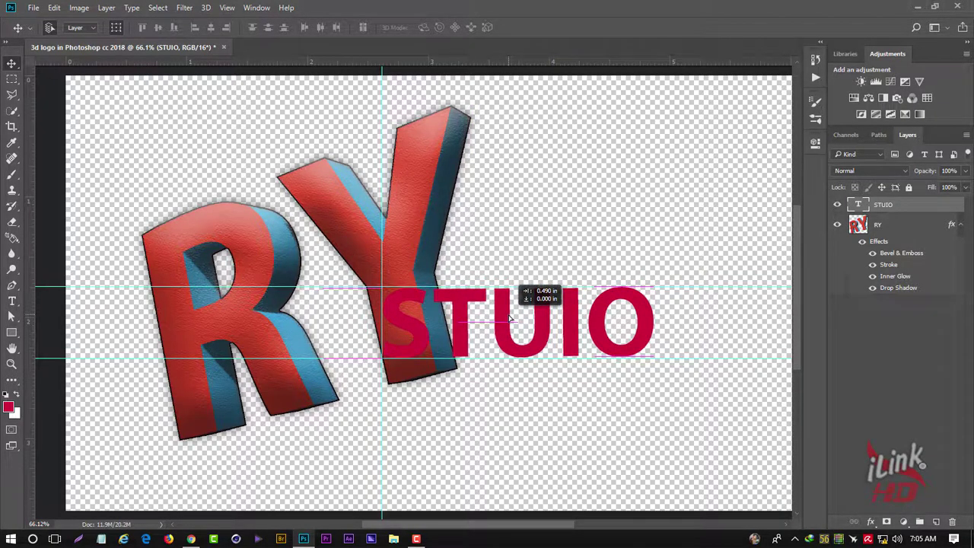
{"action": "left_click_drag", "start_coordinate": [510, 319], "coordinate": [510, 320]}
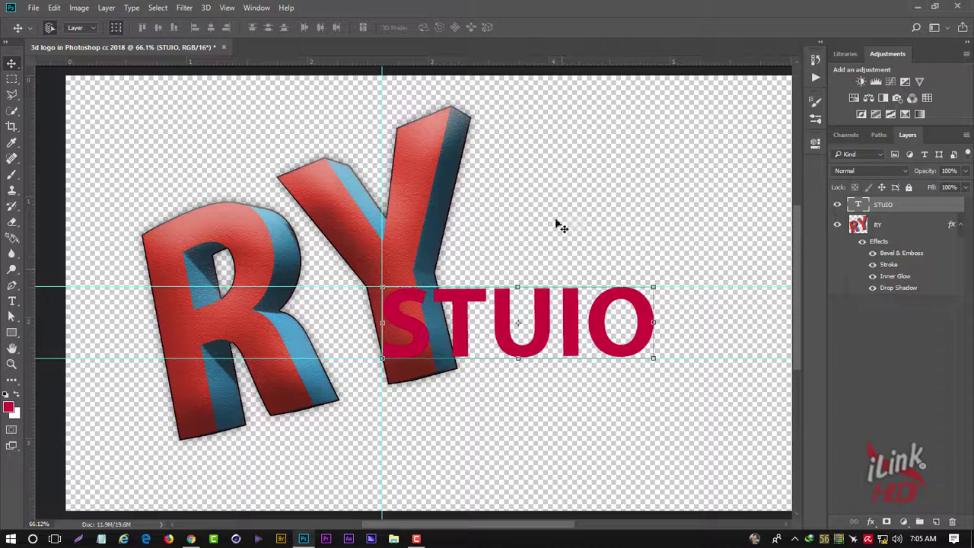
{"action": "scroll", "coordinate": [553, 236], "scroll_direction": "up", "scroll_amount": 1}
{"action": "scroll", "coordinate": [553, 237], "scroll_direction": "down", "scroll_amount": 3}
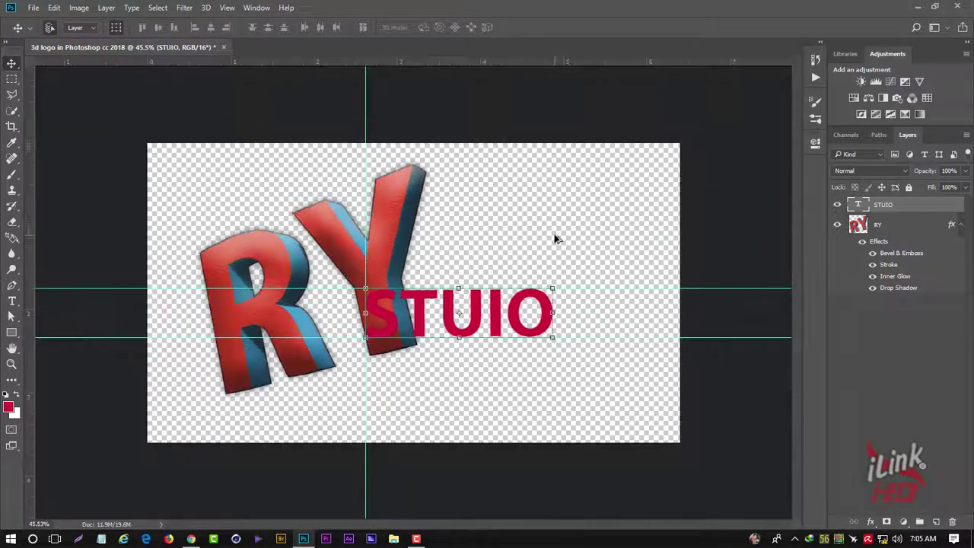
{"action": "scroll", "coordinate": [553, 237], "scroll_direction": "down", "scroll_amount": 3}
{"action": "scroll", "coordinate": [554, 237], "scroll_direction": "up", "scroll_amount": 1}
{"action": "scroll", "coordinate": [555, 239], "scroll_direction": "up", "scroll_amount": 2}
{"action": "scroll", "coordinate": [555, 239], "scroll_direction": "up", "scroll_amount": 1}
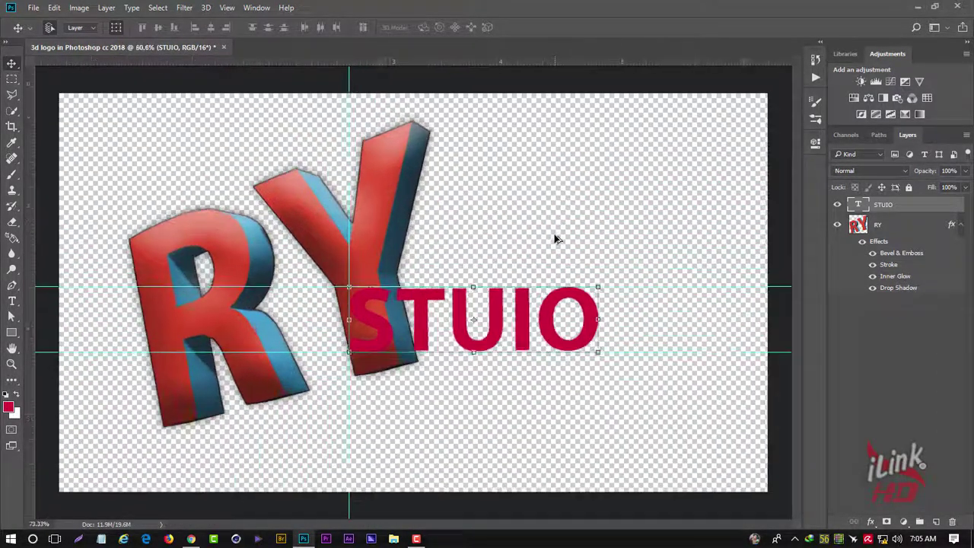
{"action": "scroll", "coordinate": [555, 239], "scroll_direction": "up", "scroll_amount": 1}
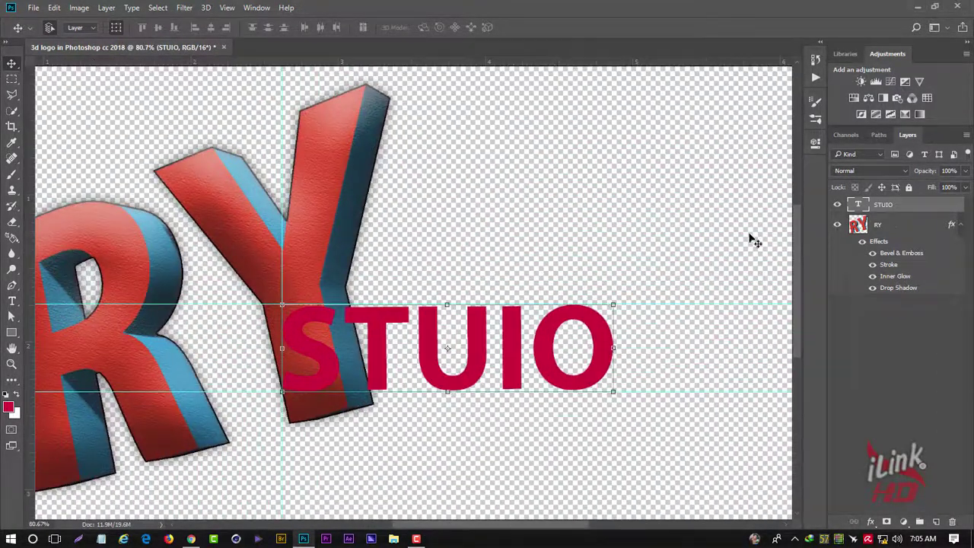
- Give the STUIO layer a Stroke and a white Color Overlay
{"action": "double_click", "coordinate": [933, 213]}
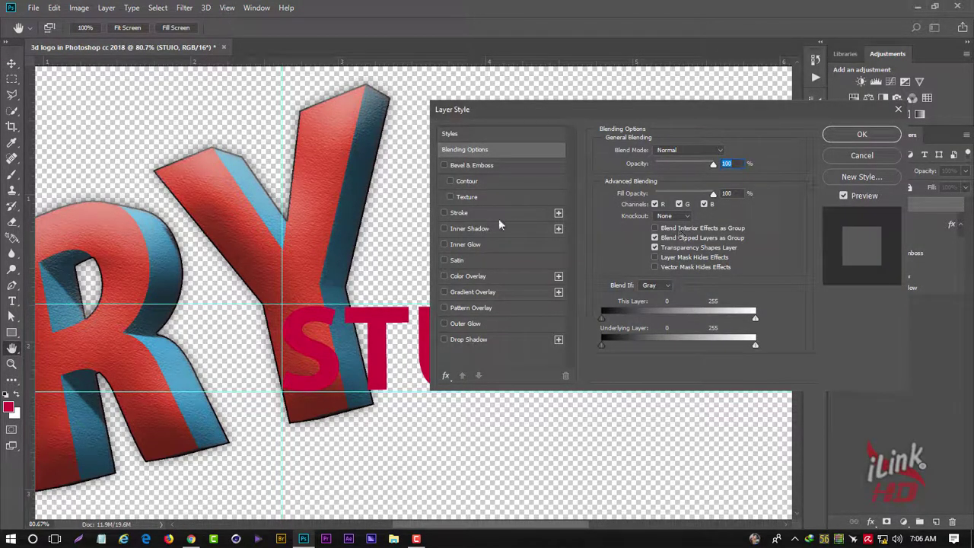
{"action": "left_click", "coordinate": [445, 214]}
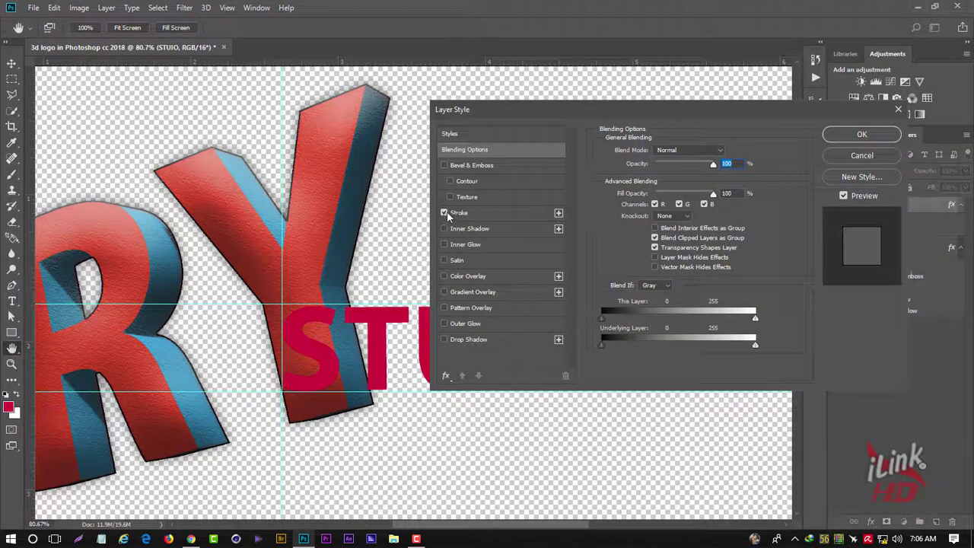
{"action": "left_click", "coordinate": [445, 277]}
{"action": "left_click", "coordinate": [467, 277]}
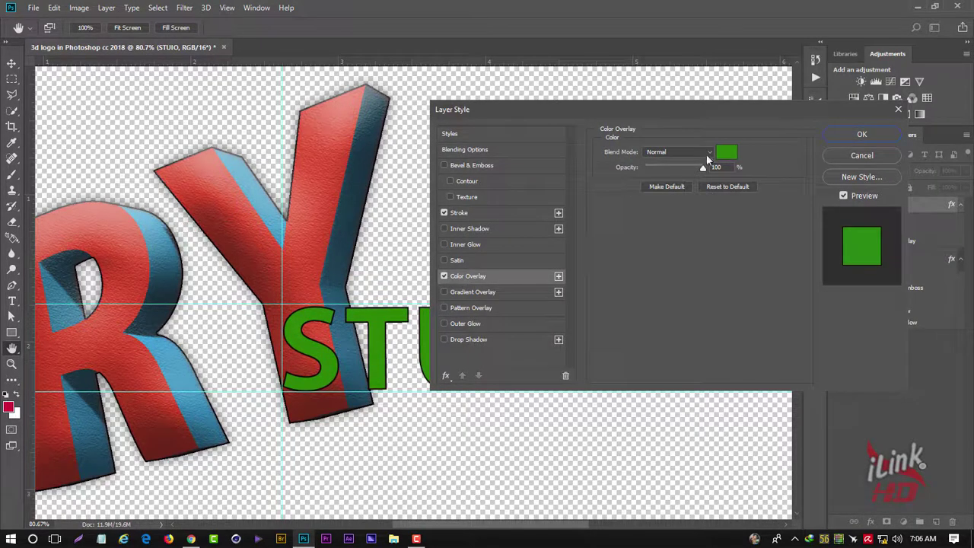
{"action": "left_click", "coordinate": [727, 152]}
{"action": "left_click", "coordinate": [361, 95]}
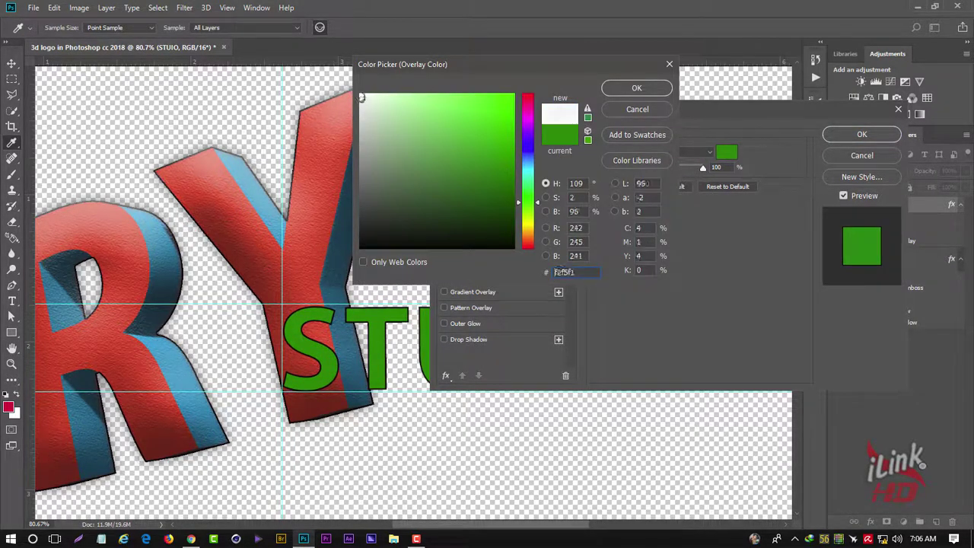
{"action": "left_click", "coordinate": [638, 87]}
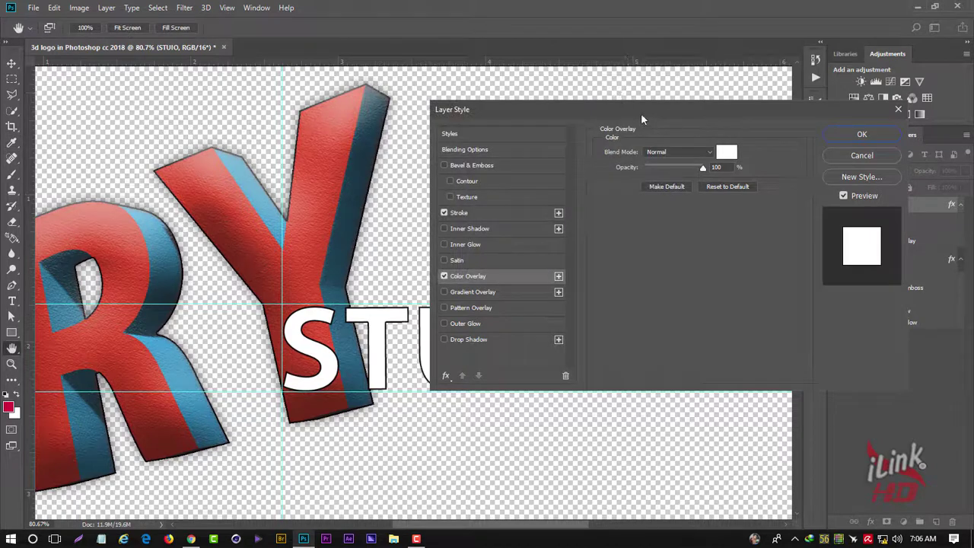
- Add a Drop Shadow to STUIO and apply the layer styles
{"action": "mouse_move", "coordinate": [644, 113]}
{"action": "left_mouse_down"}
{"action": "mouse_move", "coordinate": [779, 102]}
{"action": "mouse_move", "coordinate": [694, 43]}
{"action": "left_mouse_up"}
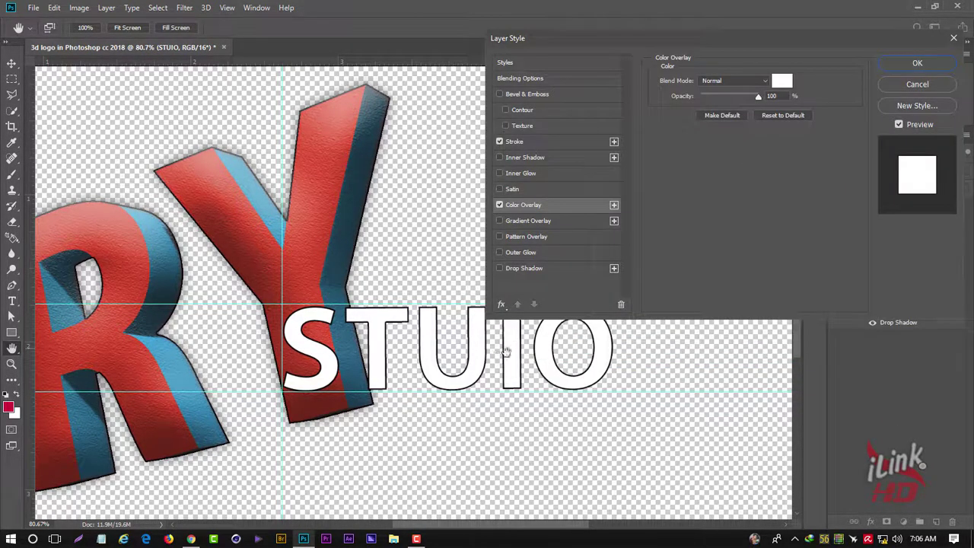
{"action": "left_click", "coordinate": [499, 269]}
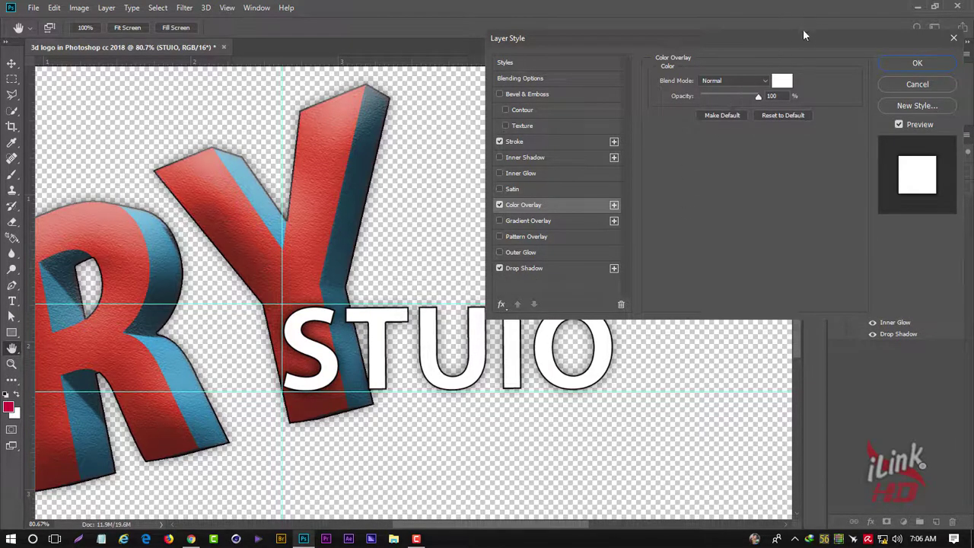
{"action": "mouse_move", "coordinate": [804, 31]}
{"action": "left_mouse_down"}
{"action": "mouse_move", "coordinate": [708, 65]}
{"action": "mouse_move", "coordinate": [692, 104]}
{"action": "left_mouse_up"}
{"action": "left_click", "coordinate": [758, 125]}
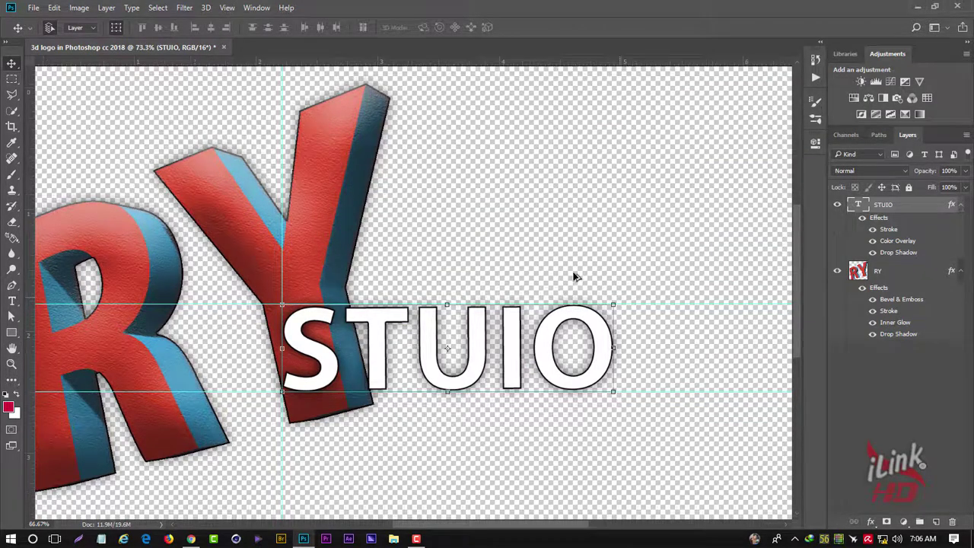
{"action": "scroll", "coordinate": [579, 270], "scroll_direction": "down", "scroll_amount": 5}
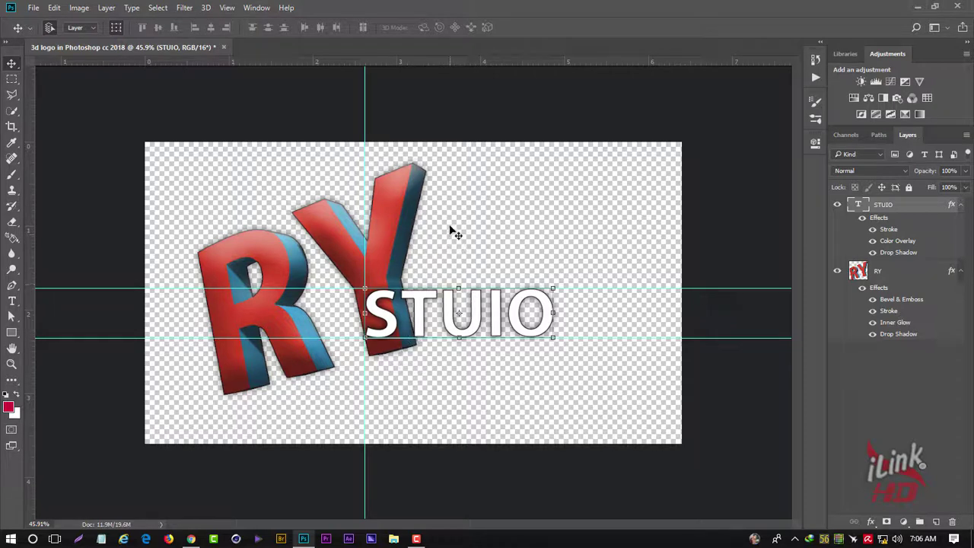
- Deselect STUIO and browse the D: drive through Graphics Collection into the iLink-PNG Pack 1 folders
{"action": "left_click", "coordinate": [496, 205]}
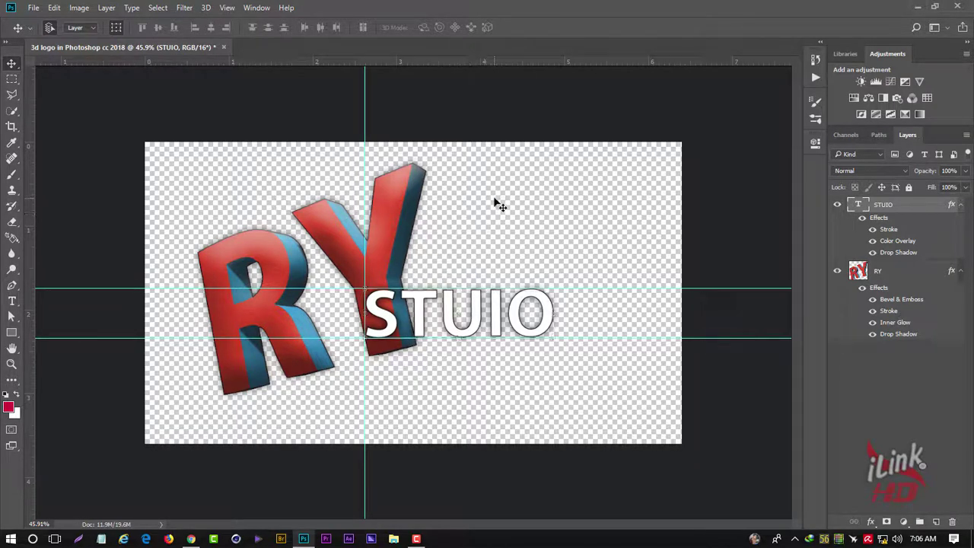
{"action": "left_click", "coordinate": [394, 540]}
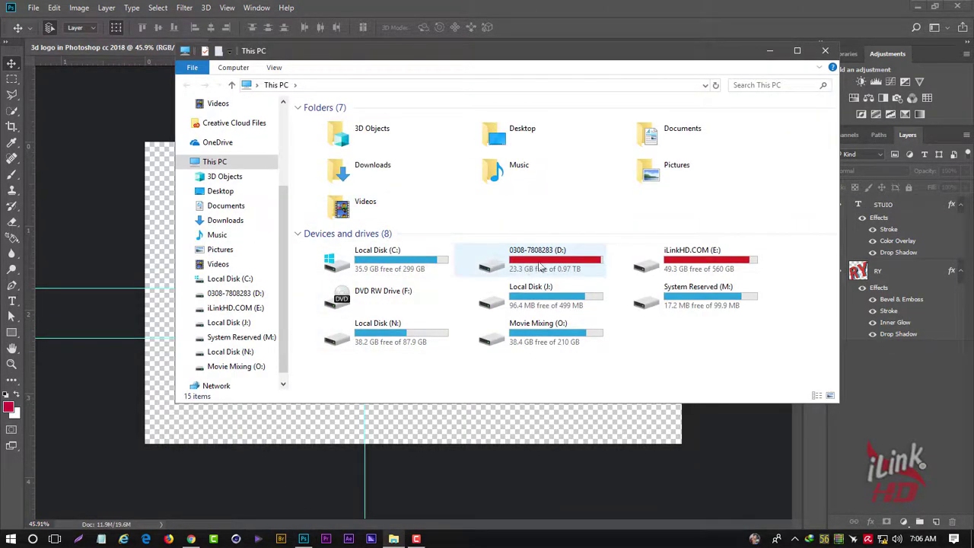
{"action": "double_click", "coordinate": [539, 266]}
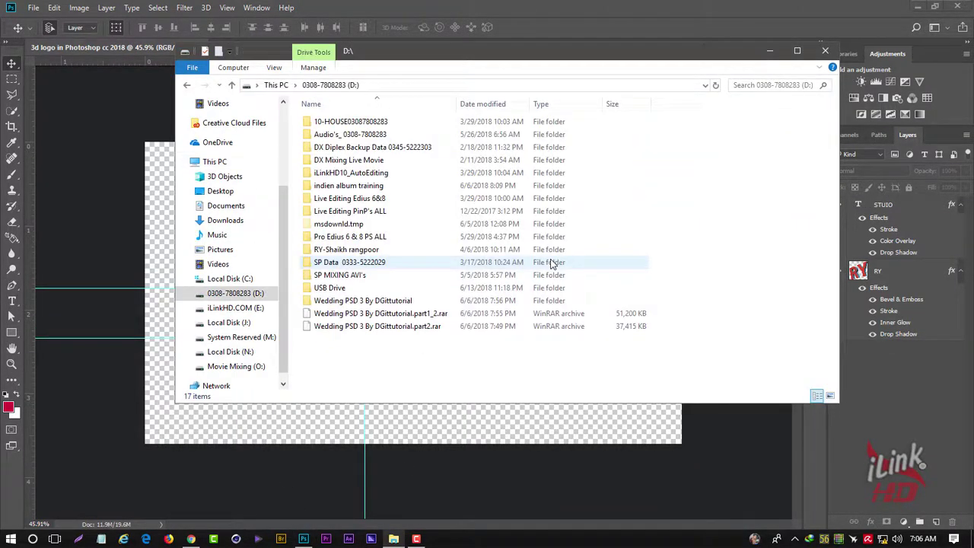
{"action": "double_click", "coordinate": [351, 122]}
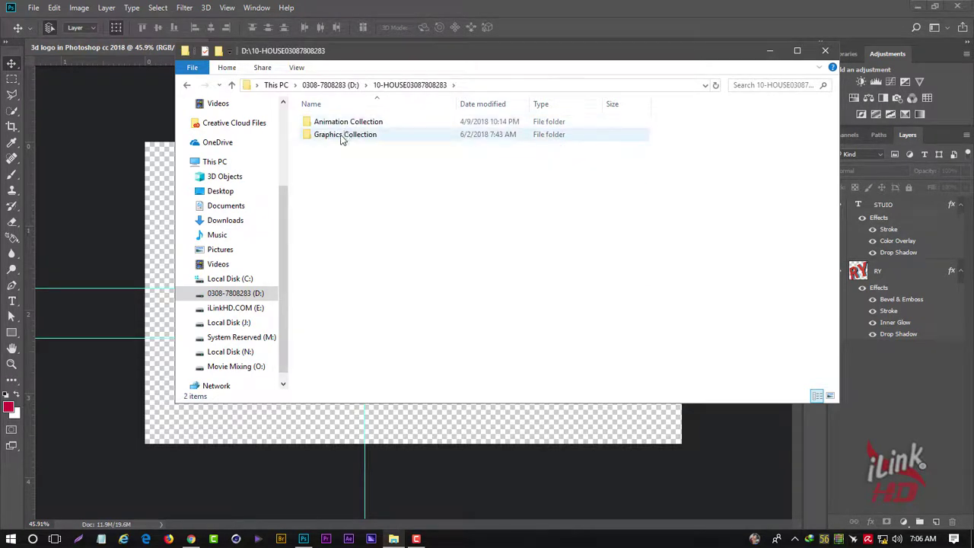
{"action": "double_click", "coordinate": [342, 136]}
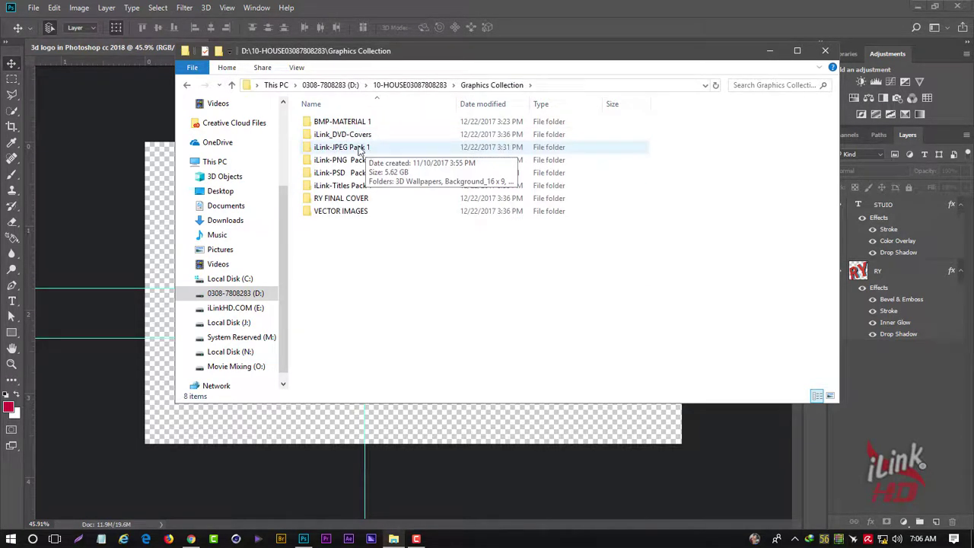
{"action": "double_click", "coordinate": [339, 160]}
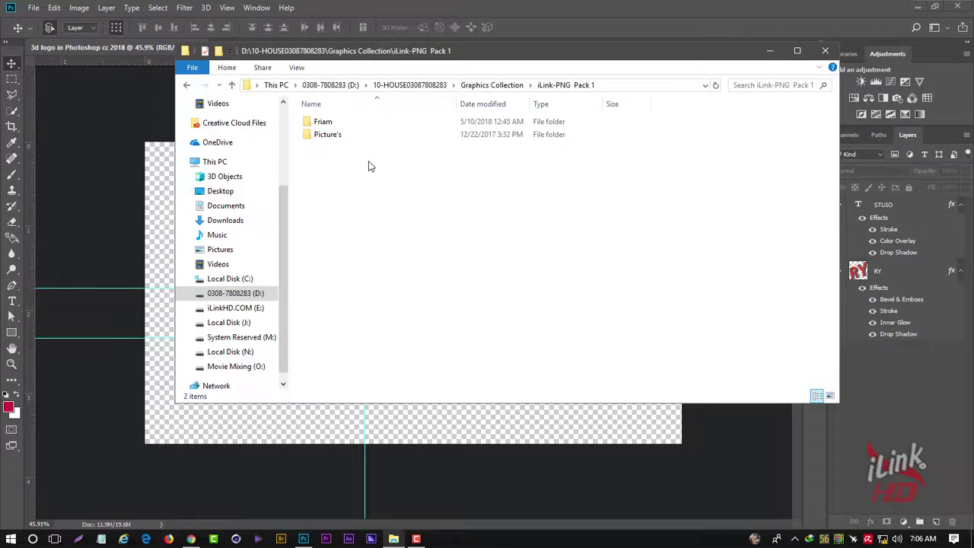
{"action": "double_click", "coordinate": [320, 137]}
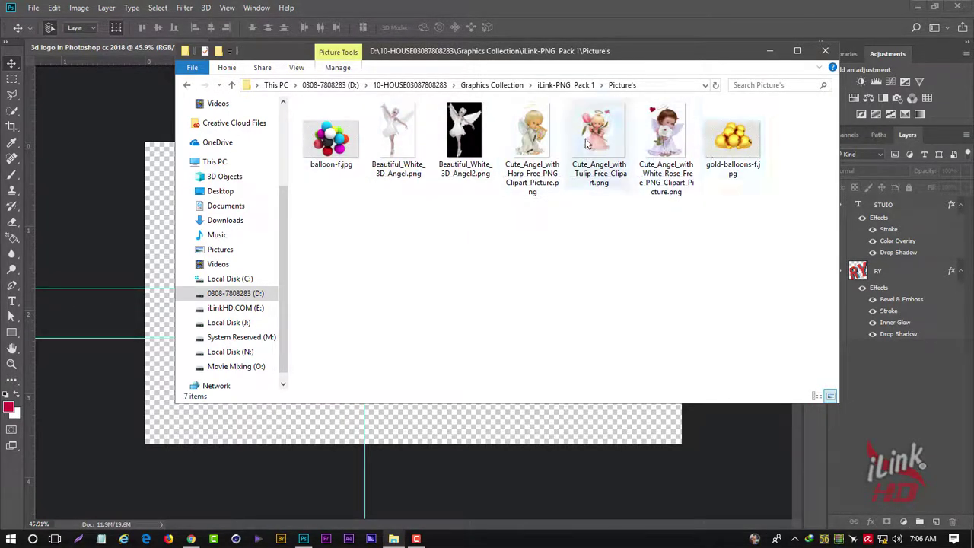
- Find Daisy.jpg in iLink-JPEG Pack 1 > 3D Wallpapers and drag it onto the Photoshop canvas
{"action": "left_click", "coordinate": [232, 84]}
{"action": "left_click", "coordinate": [231, 85]}
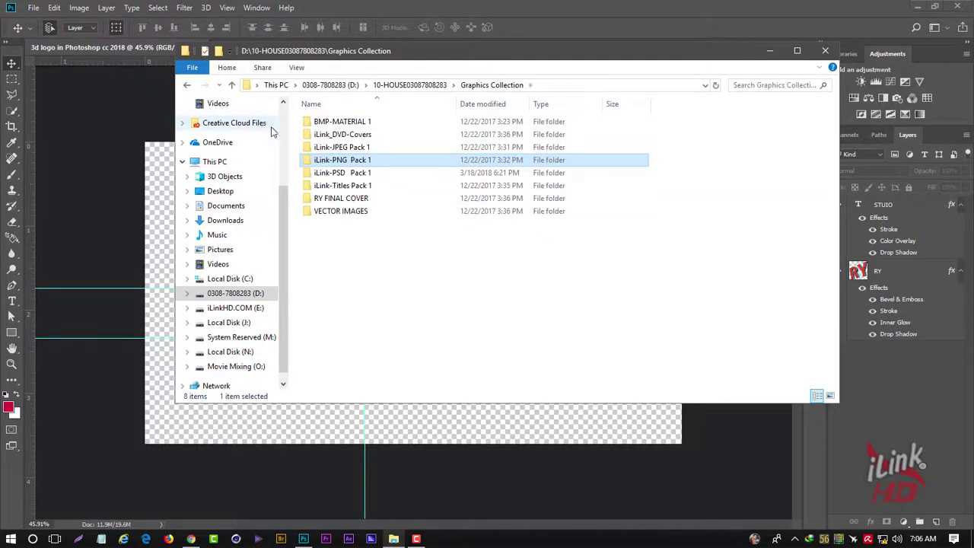
{"action": "double_click", "coordinate": [330, 147]}
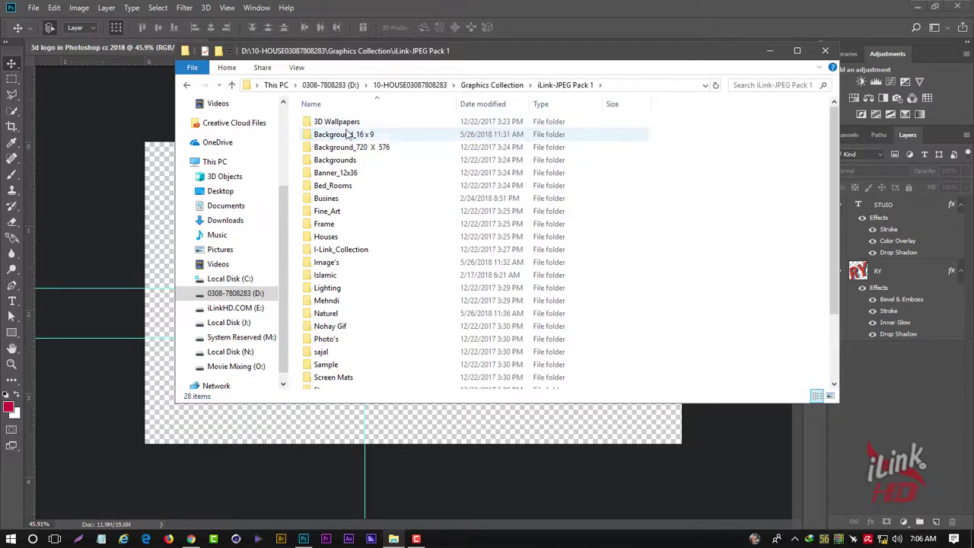
{"action": "double_click", "coordinate": [336, 122]}
{"action": "double_click", "coordinate": [365, 135]}
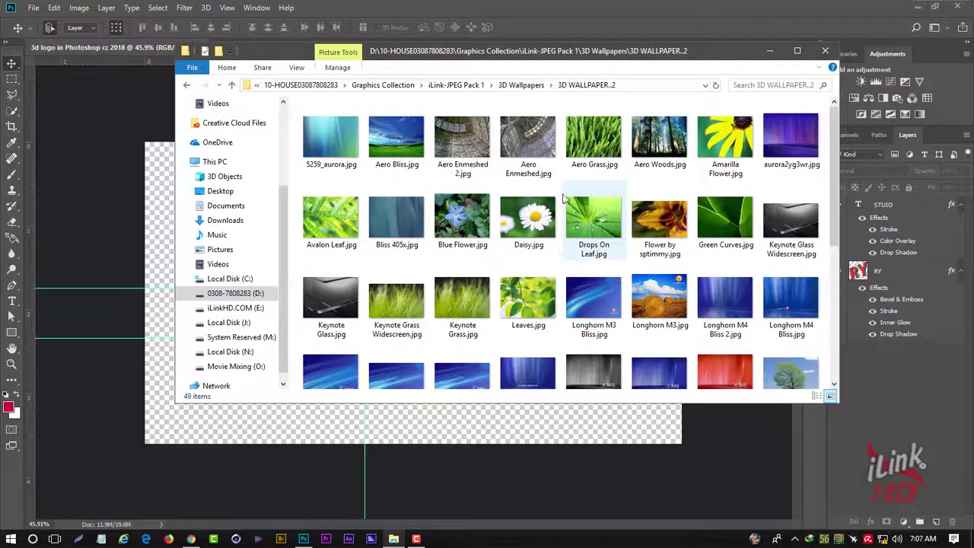
{"action": "left_click", "coordinate": [539, 219]}
{"action": "mouse_move", "coordinate": [538, 219]}
{"action": "left_mouse_down"}
{"action": "mouse_move", "coordinate": [715, 212]}
{"action": "mouse_move", "coordinate": [314, 274]}
{"action": "left_mouse_up"}
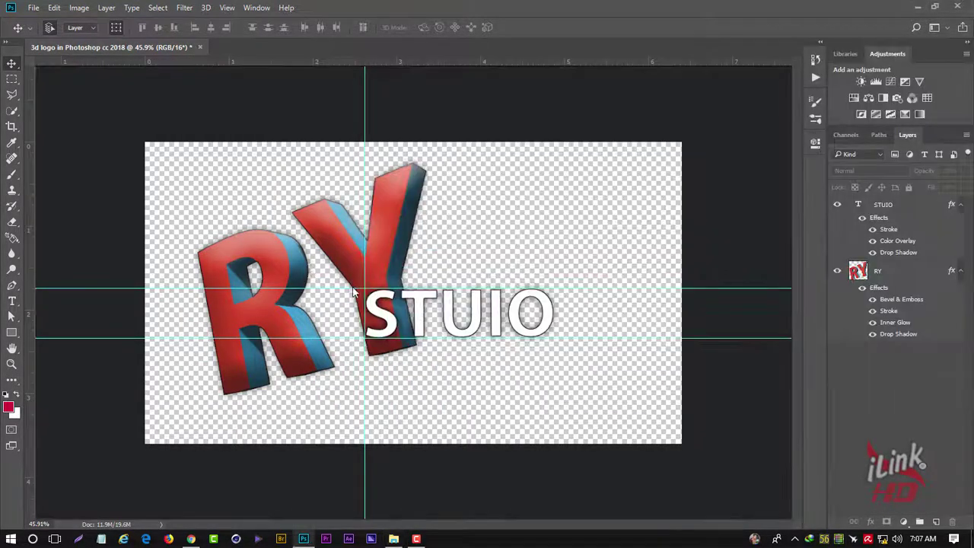
- Place the daisy photo slightly left and draw an ellipse around the central flower
{"action": "mouse_move", "coordinate": [460, 205]}
{"action": "left_mouse_down"}
{"action": "mouse_move", "coordinate": [365, 180]}
{"action": "mouse_move", "coordinate": [383, 192]}
{"action": "left_mouse_up"}
{"action": "left_click", "coordinate": [406, 29]}
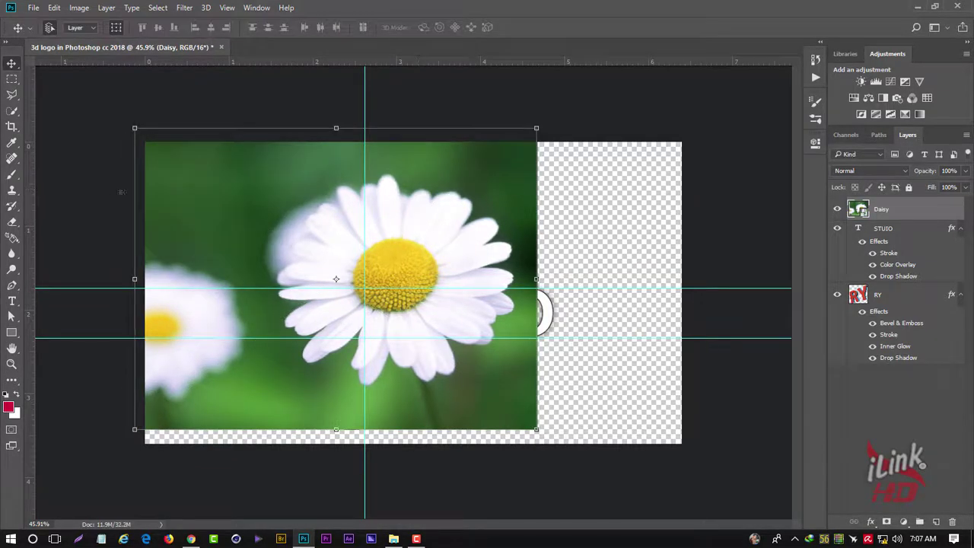
{"action": "left_click", "coordinate": [11, 332]}
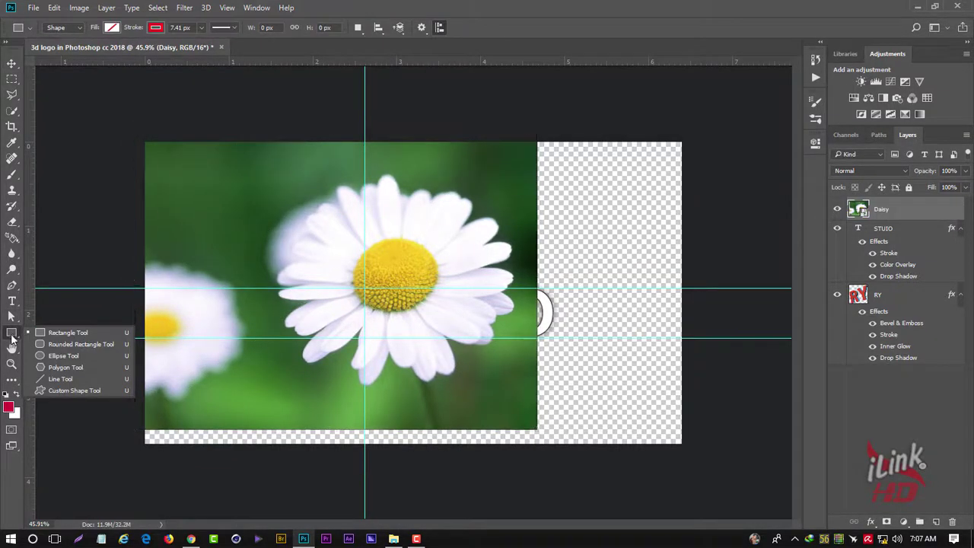
{"action": "left_click", "coordinate": [59, 356]}
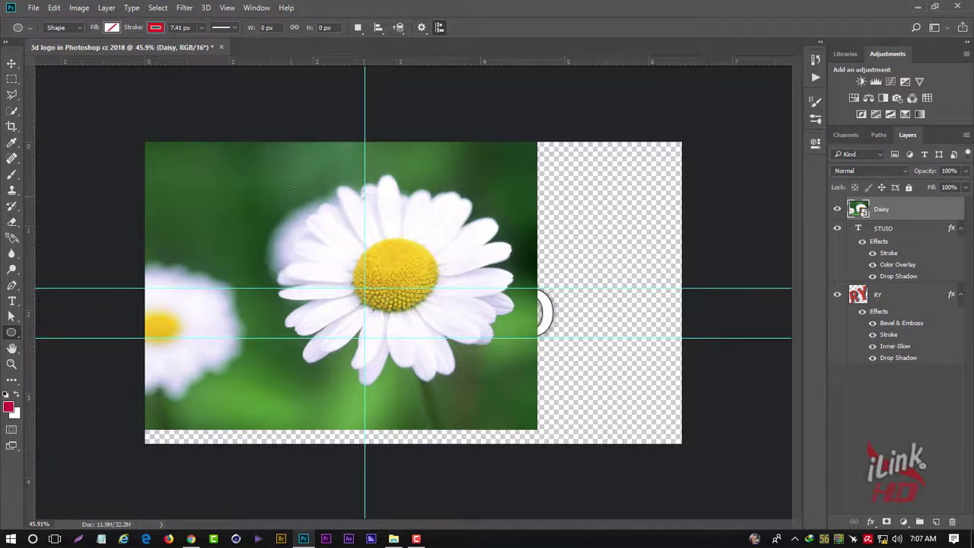
{"action": "left_click_drag", "start_coordinate": [281, 189], "coordinate": [516, 384]}
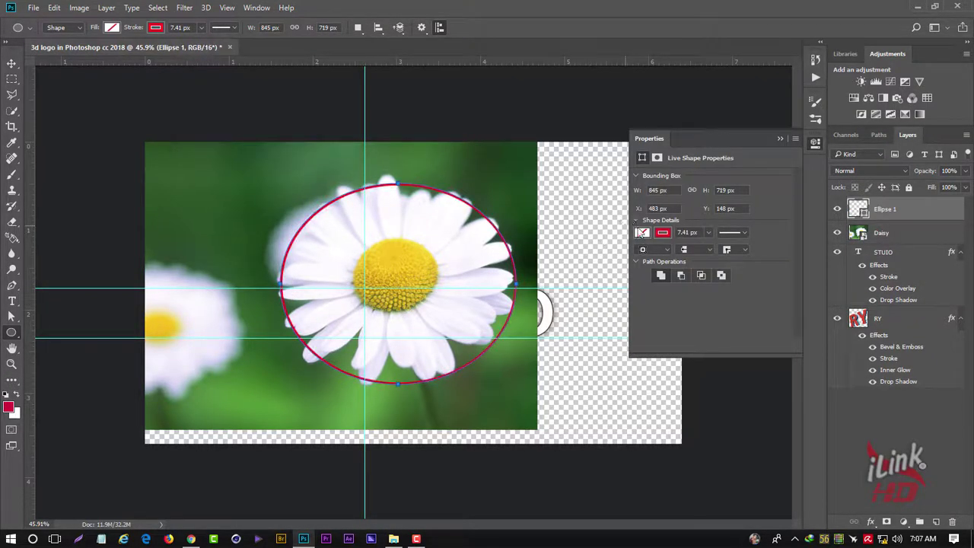
- Give Ellipse 1 a black fill with no stroke and move the Daisy layer above it
{"action": "left_click", "coordinate": [642, 233]}
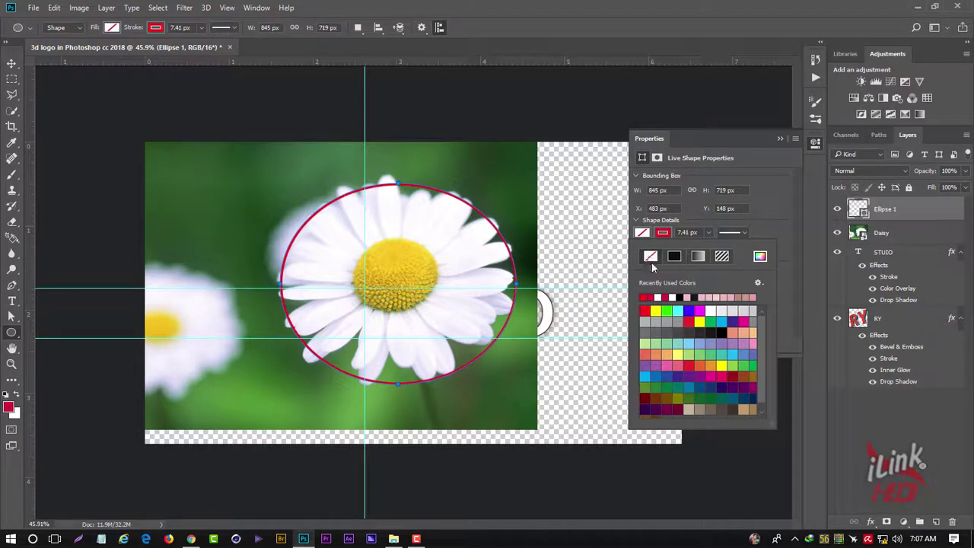
{"action": "left_click", "coordinate": [688, 297]}
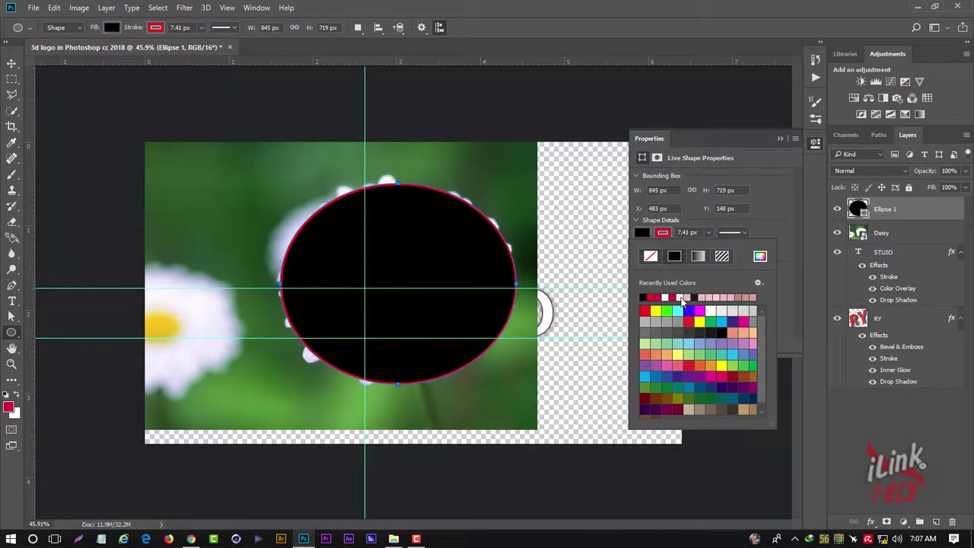
{"action": "left_click", "coordinate": [652, 257]}
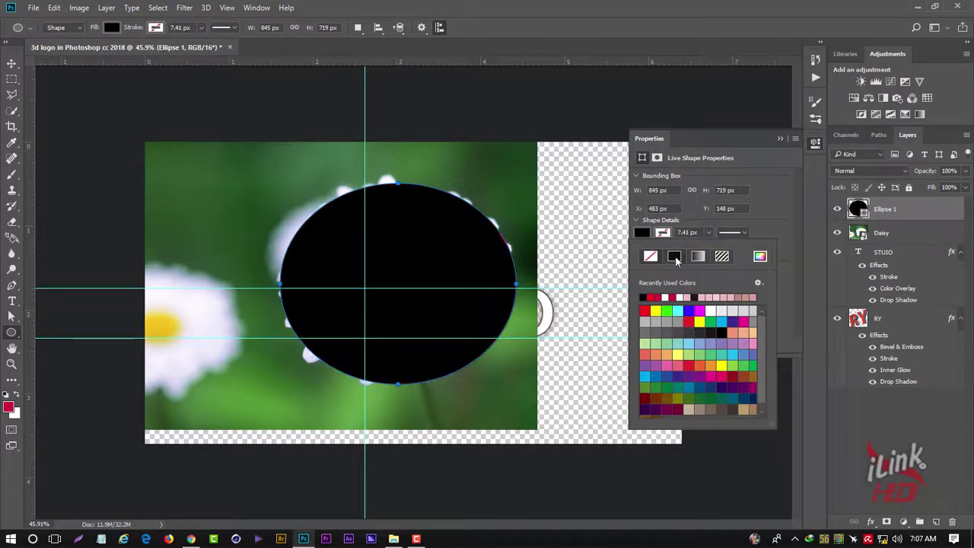
{"action": "left_click", "coordinate": [782, 140]}
{"action": "left_click", "coordinate": [781, 139]}
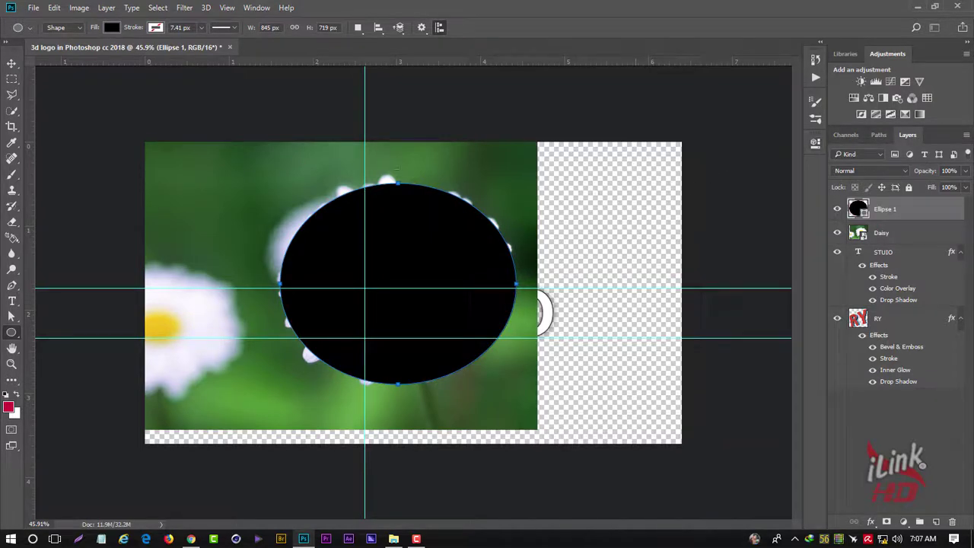
{"action": "left_click", "coordinate": [11, 63]}
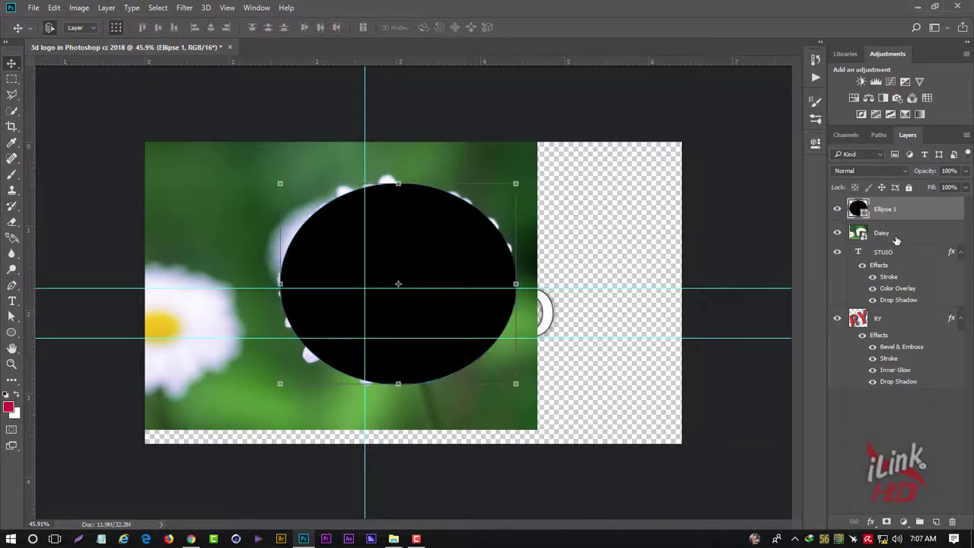
{"action": "left_click_drag", "start_coordinate": [896, 233], "coordinate": [899, 211]}
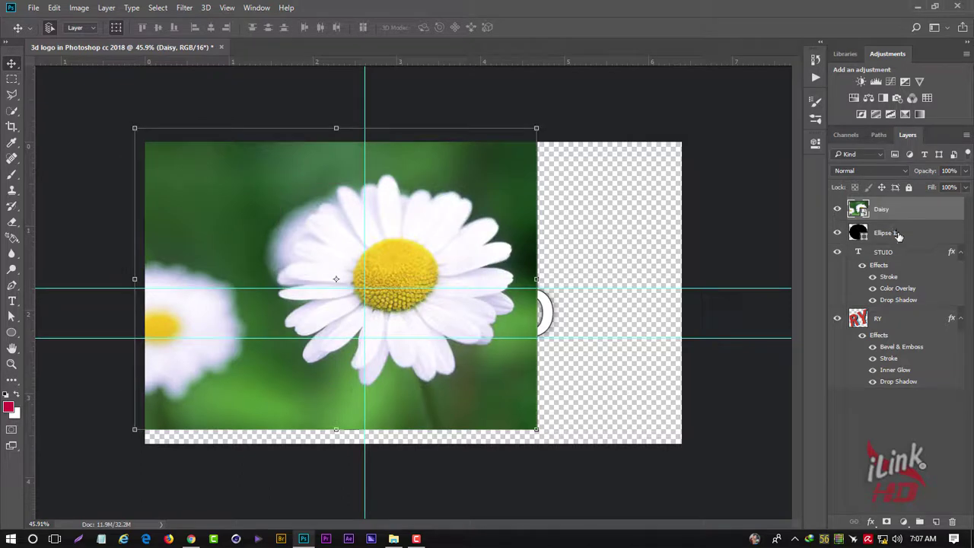
{"action": "left_click", "coordinate": [900, 234]}
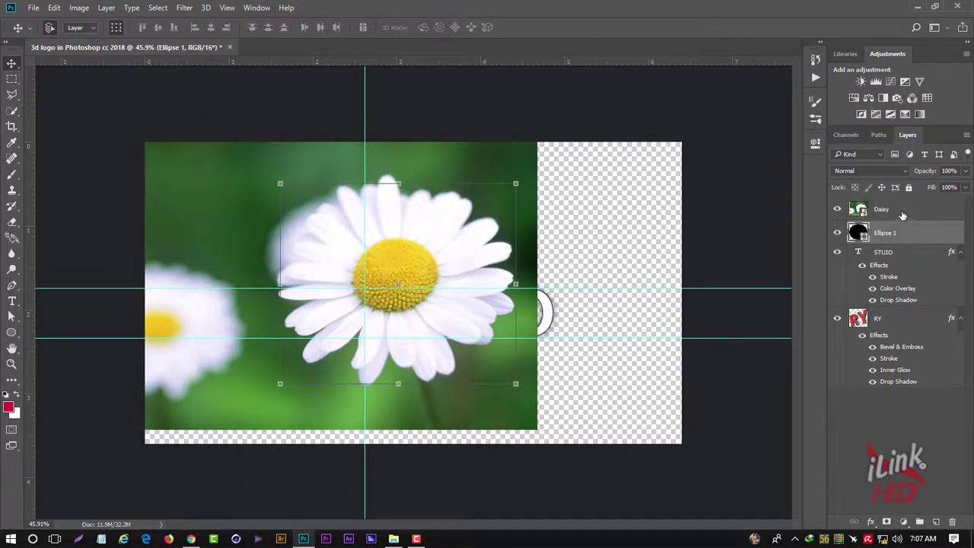
{"action": "left_click", "coordinate": [902, 214]}
{"action": "right_click", "coordinate": [903, 214]}
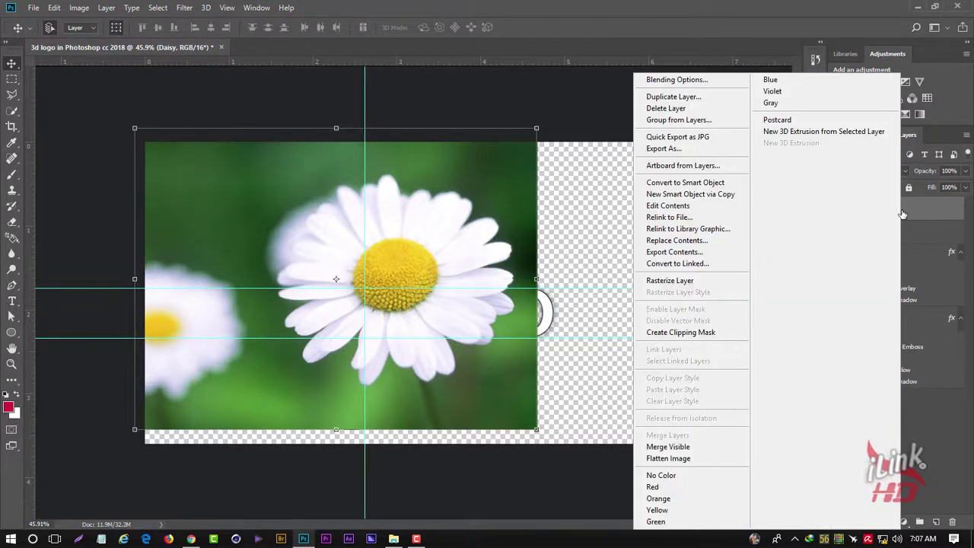
{"action": "left_click", "coordinate": [716, 333]}
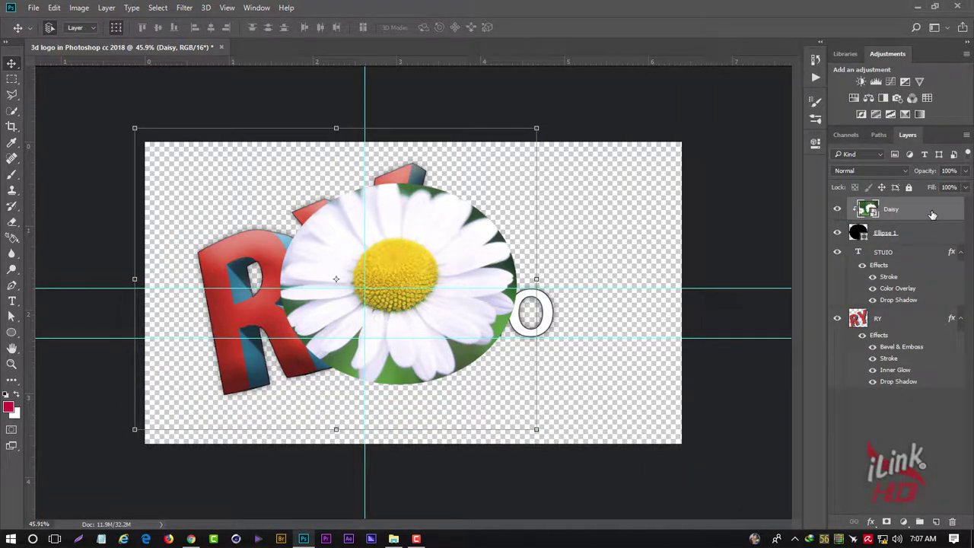
{"action": "left_click", "coordinate": [922, 238]}
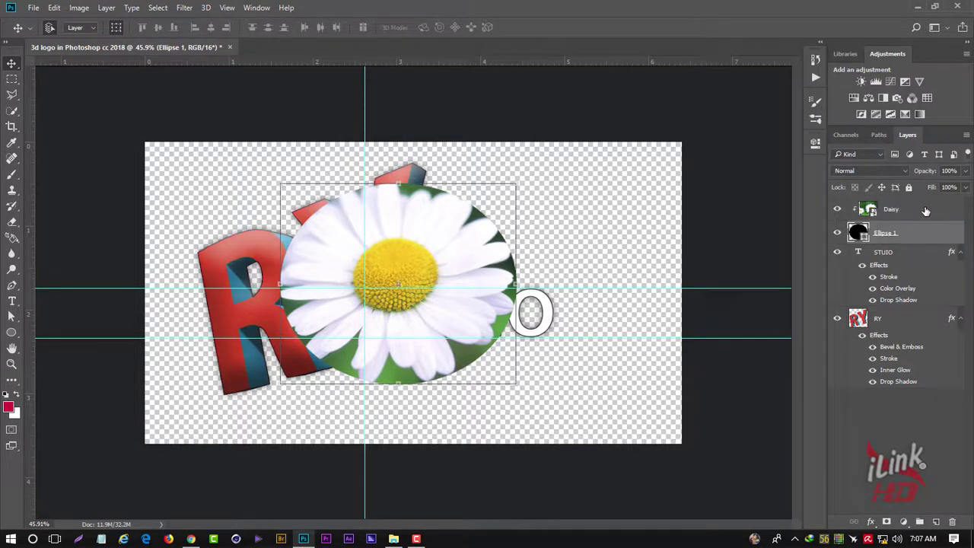
{"action": "left_click", "coordinate": [926, 211]}
{"action": "double_click", "coordinate": [926, 211]}
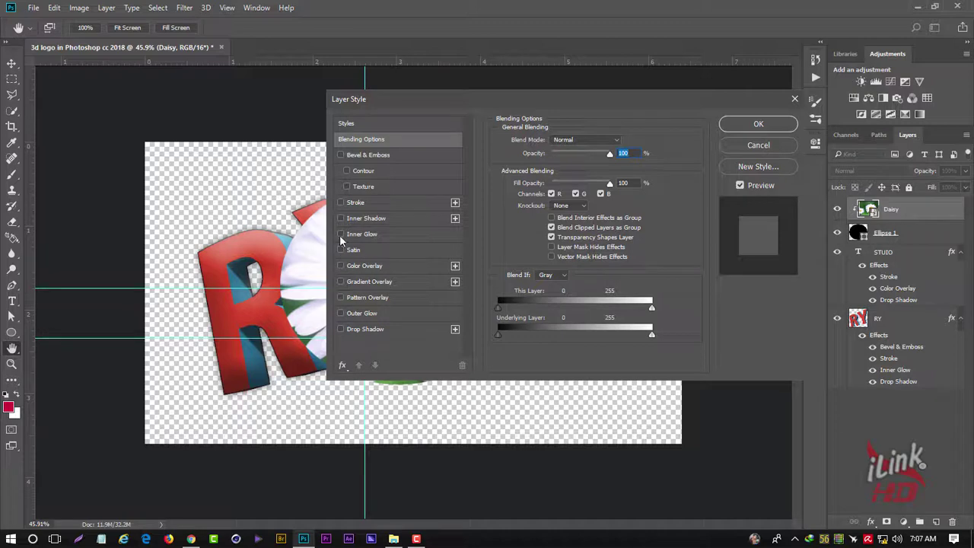
{"action": "left_click", "coordinate": [341, 234]}
{"action": "left_click_drag", "start_coordinate": [465, 97], "coordinate": [612, 97]}
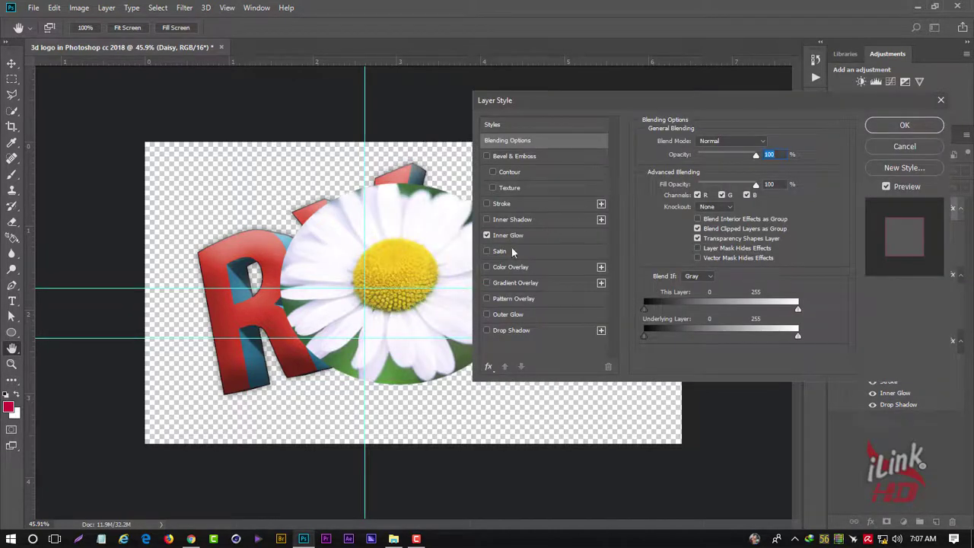
{"action": "left_click", "coordinate": [505, 238]}
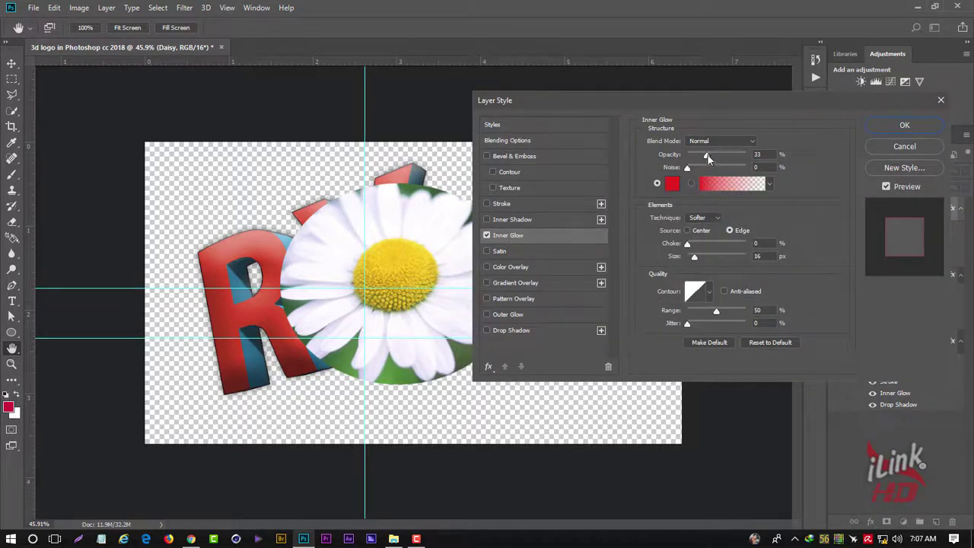
{"action": "left_click", "coordinate": [748, 155]}
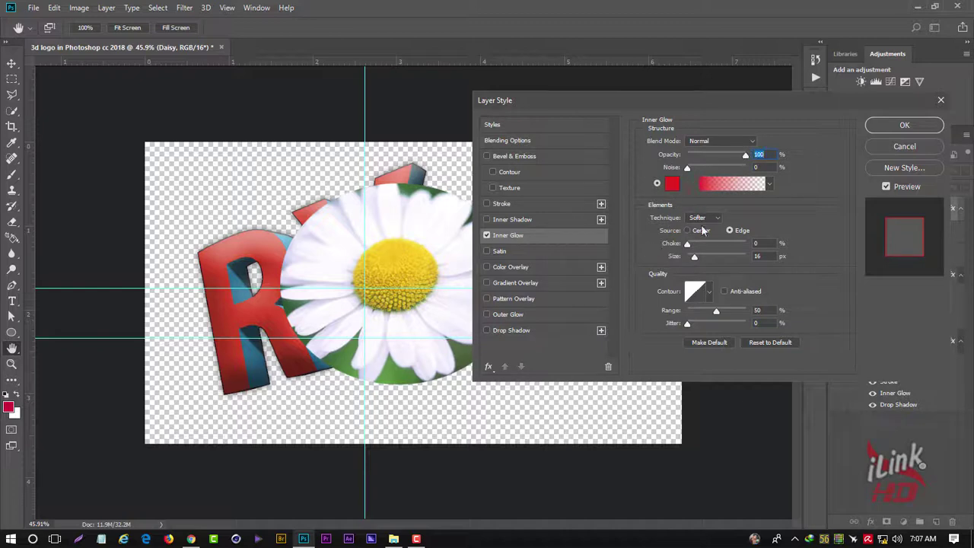
{"action": "left_click_drag", "start_coordinate": [693, 261], "coordinate": [728, 257]}
{"action": "left_click", "coordinate": [905, 126]}
{"action": "left_click", "coordinate": [936, 236]}
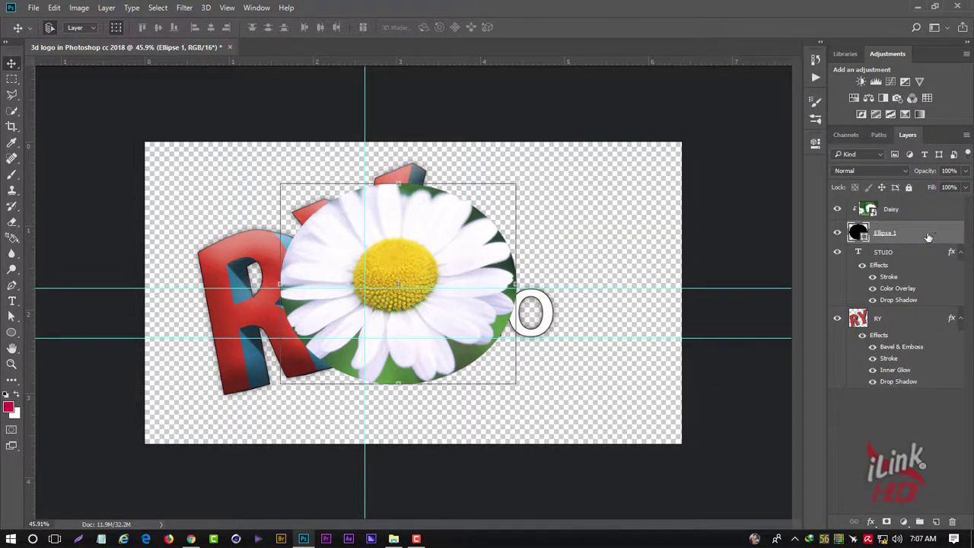
- Give Ellipse 1 a 100%-opacity black (000000) Inner Glow and a Drop Shadow
{"action": "double_click", "coordinate": [928, 238]}
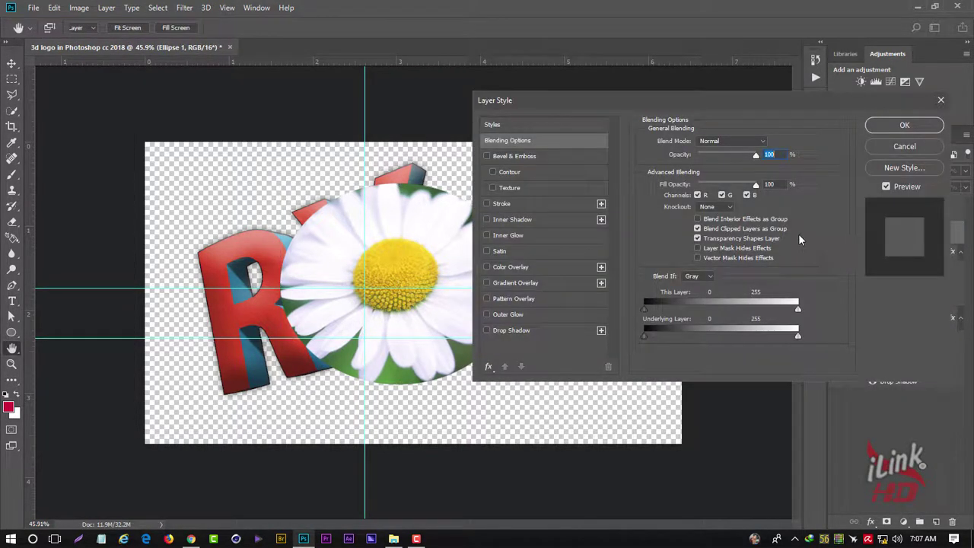
{"action": "left_click", "coordinate": [504, 235]}
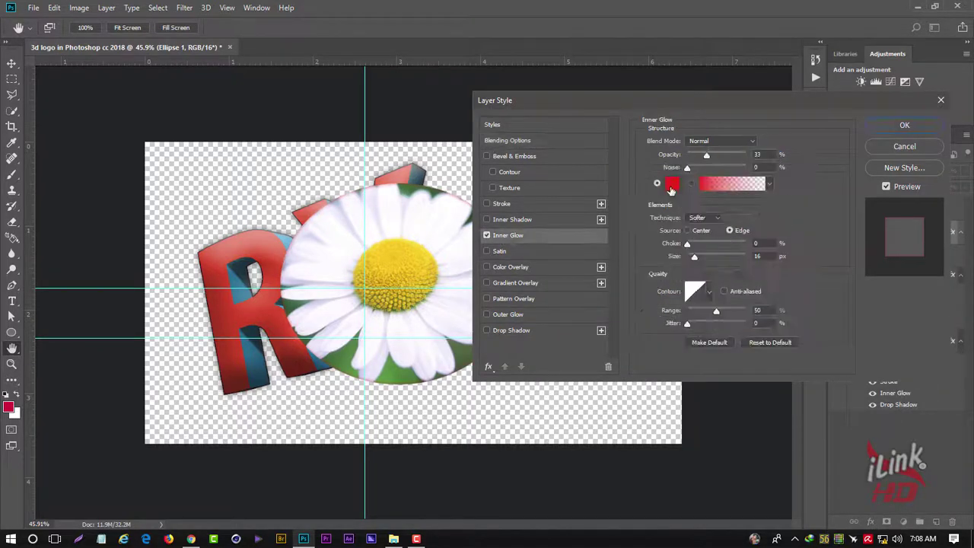
{"action": "left_click_drag", "start_coordinate": [709, 155], "coordinate": [765, 167]}
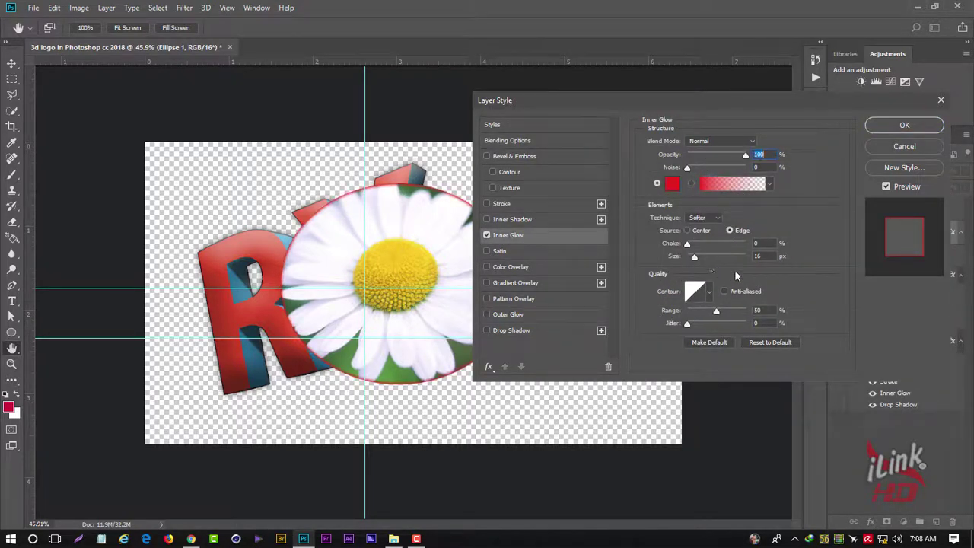
{"action": "left_click", "coordinate": [673, 185]}
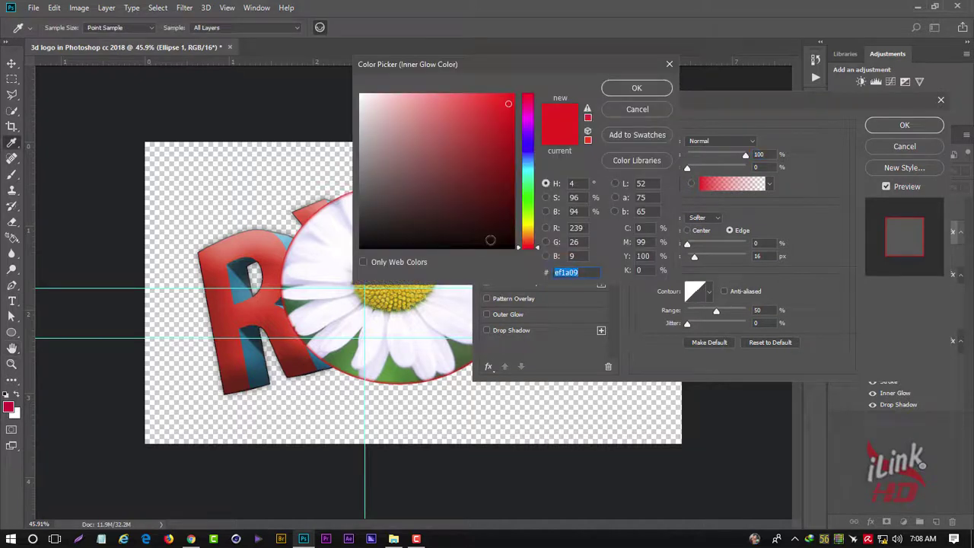
{"action": "type", "text": "000000"}
{"action": "left_click", "coordinate": [618, 87]}
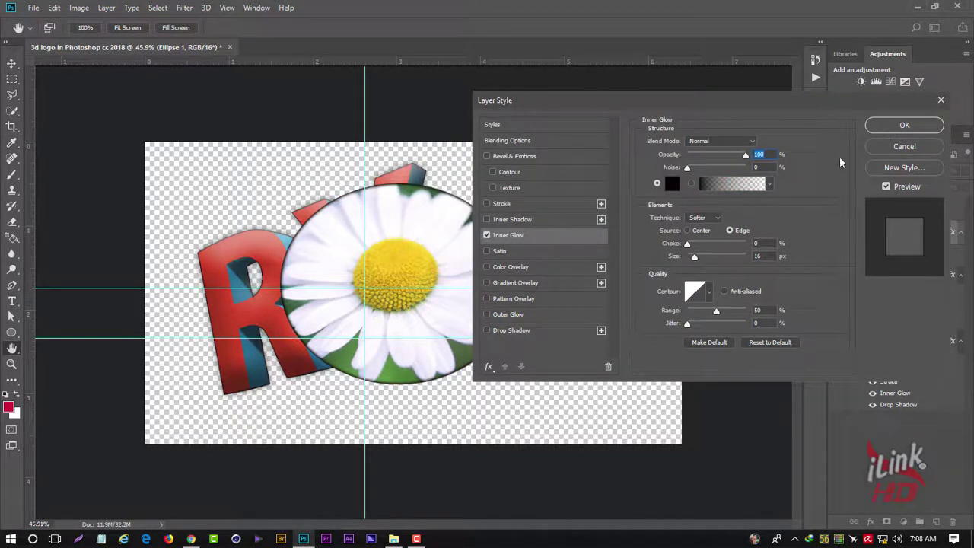
{"action": "left_click", "coordinate": [488, 330]}
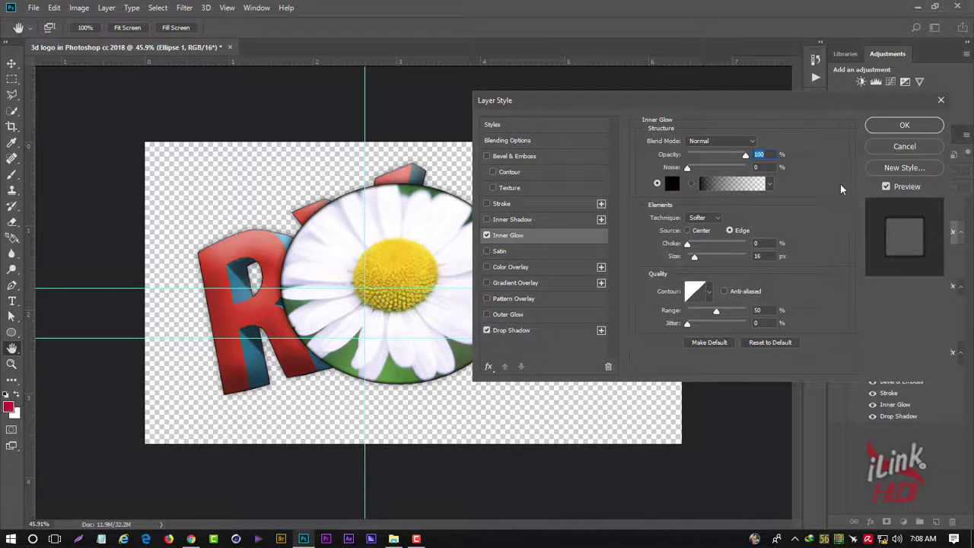
{"action": "left_click", "coordinate": [892, 126]}
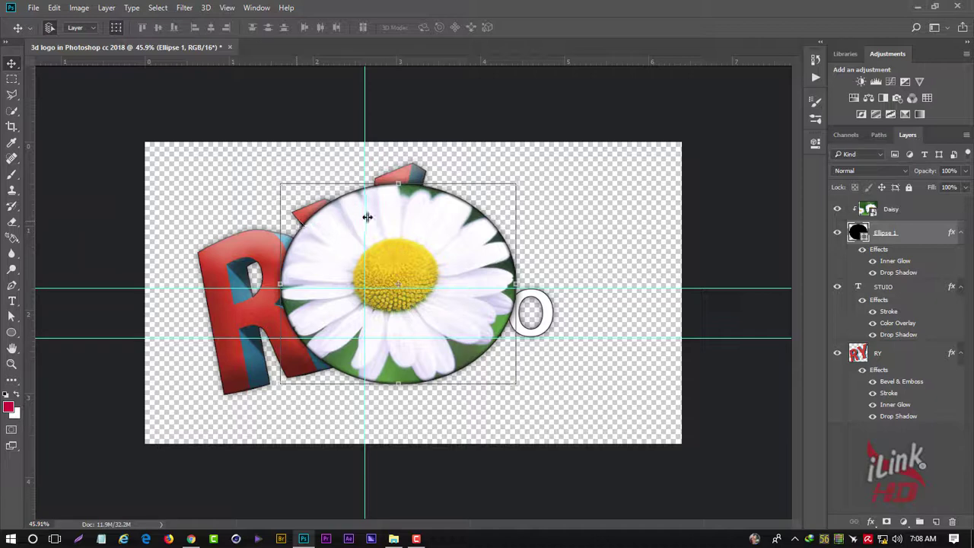
- Rasterize the Daisy layer and paint pink over its upper petals with a 125 brush
{"action": "key", "text": "b"}
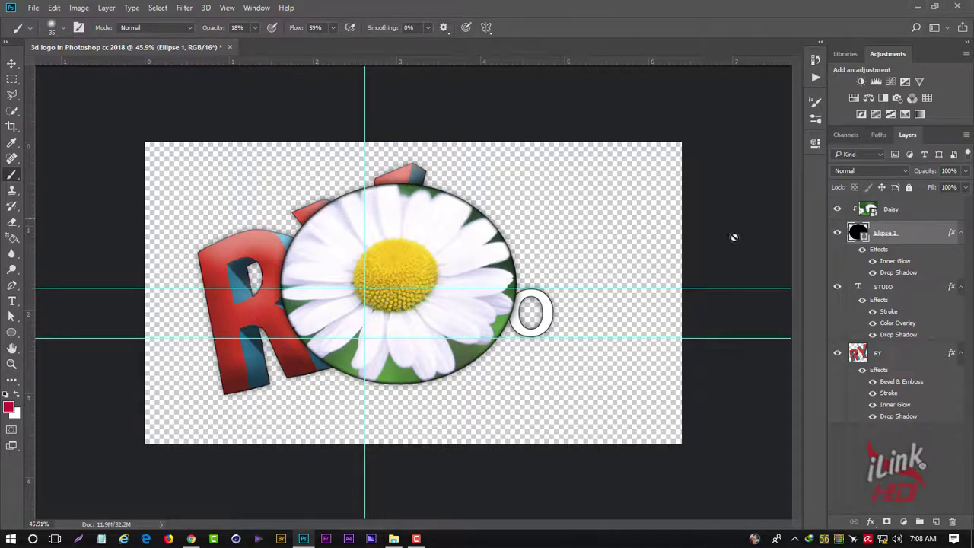
{"action": "left_click", "coordinate": [891, 211]}
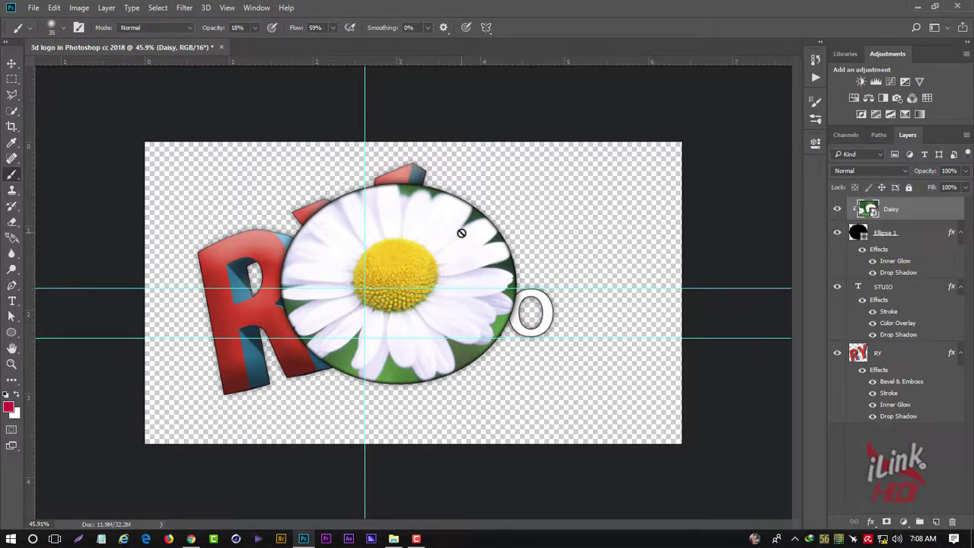
{"action": "left_click", "coordinate": [462, 228]}
{"action": "key", "text": "bracketright"}
{"action": "key", "text": "bracketright"}
{"action": "key", "text": "bracketright"}
{"action": "left_click_drag", "start_coordinate": [447, 204], "coordinate": [501, 264]}
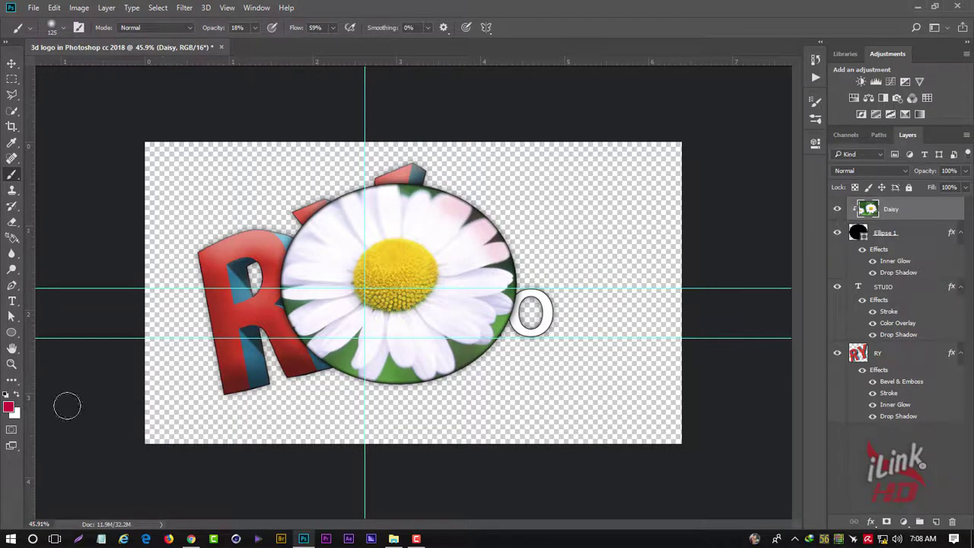
{"action": "mouse_move", "coordinate": [491, 245]}
{"action": "left_mouse_down"}
{"action": "mouse_move", "coordinate": [476, 235]}
{"action": "mouse_move", "coordinate": [444, 264]}
{"action": "mouse_move", "coordinate": [457, 266]}
{"action": "mouse_move", "coordinate": [441, 220]}
{"action": "mouse_move", "coordinate": [424, 235]}
{"action": "mouse_move", "coordinate": [419, 203]}
{"action": "mouse_move", "coordinate": [405, 229]}
{"action": "mouse_move", "coordinate": [392, 196]}
{"action": "mouse_move", "coordinate": [392, 224]}
{"action": "mouse_move", "coordinate": [357, 211]}
{"action": "mouse_move", "coordinate": [363, 241]}
{"action": "mouse_move", "coordinate": [328, 224]}
{"action": "mouse_move", "coordinate": [308, 256]}
{"action": "mouse_move", "coordinate": [331, 274]}
{"action": "mouse_move", "coordinate": [304, 272]}
{"action": "left_mouse_up"}
- Paint pale green over the lower-left petals and soft blue over the right petals
{"action": "left_click", "coordinate": [8, 408]}
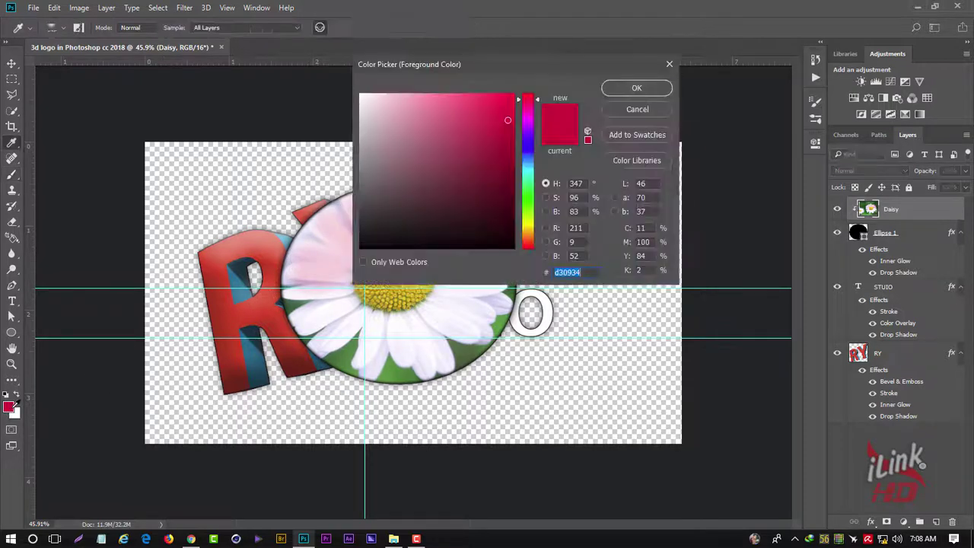
{"action": "left_click_drag", "start_coordinate": [529, 191], "coordinate": [529, 198]}
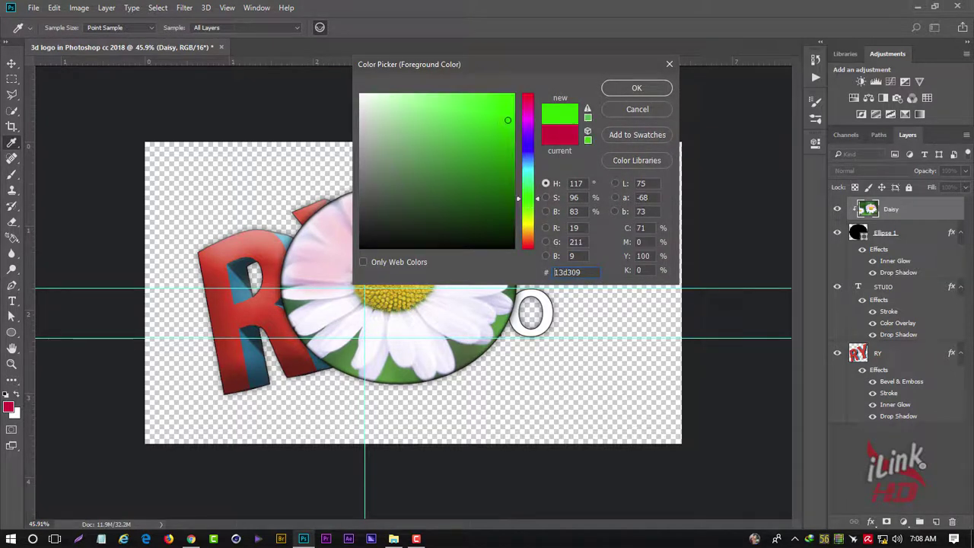
{"action": "left_click", "coordinate": [637, 88]}
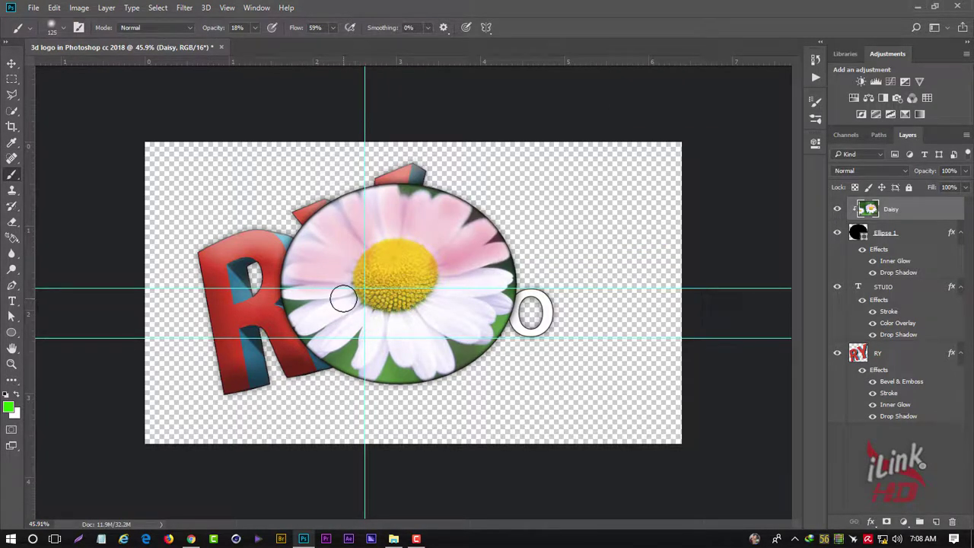
{"action": "mouse_move", "coordinate": [343, 294]}
{"action": "left_mouse_down"}
{"action": "mouse_move", "coordinate": [299, 323]}
{"action": "mouse_move", "coordinate": [397, 357]}
{"action": "left_mouse_up"}
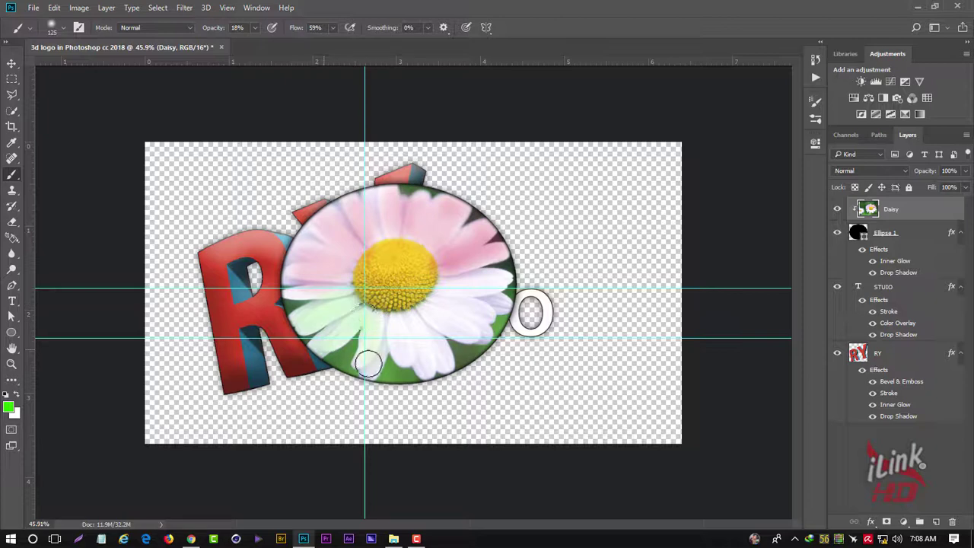
{"action": "left_click_drag", "start_coordinate": [397, 357], "coordinate": [424, 353]}
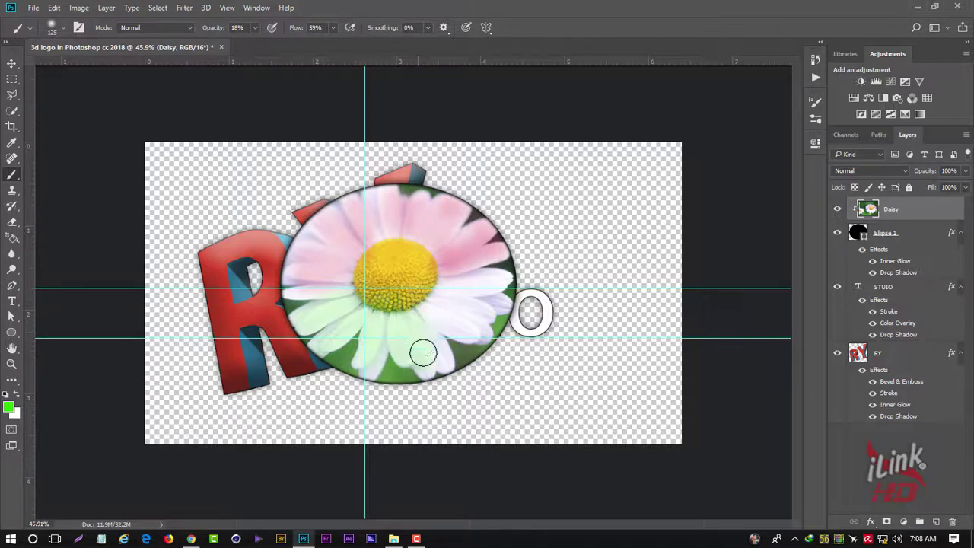
{"action": "left_click", "coordinate": [9, 407]}
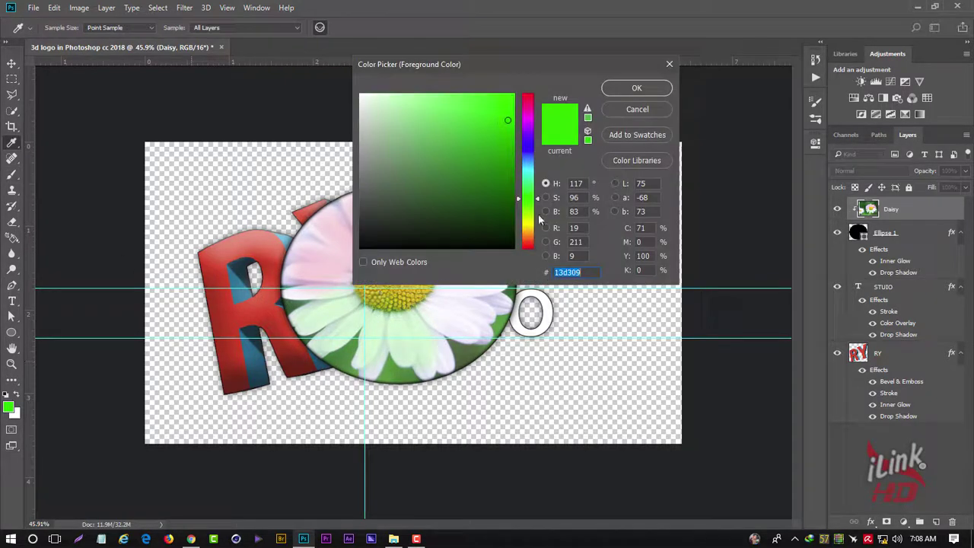
{"action": "left_click", "coordinate": [532, 160]}
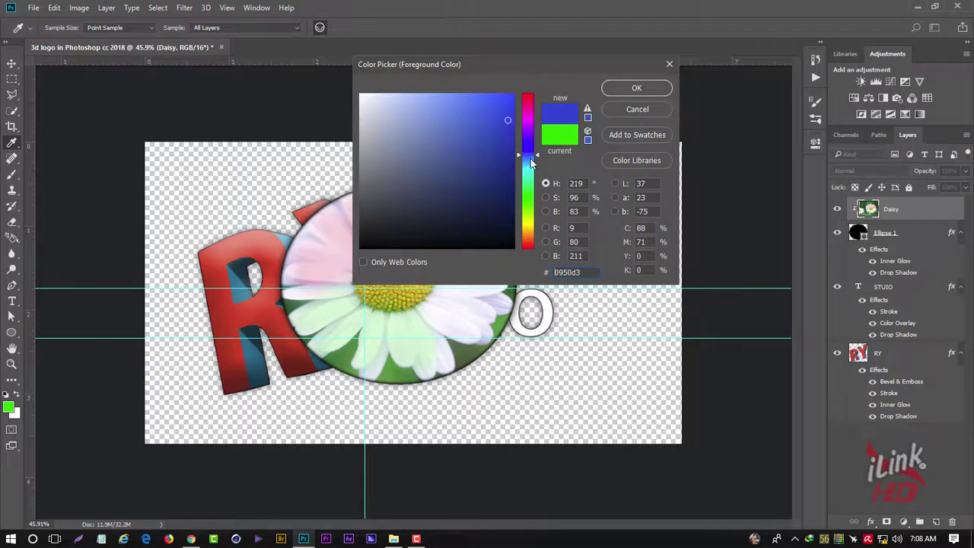
{"action": "left_click", "coordinate": [636, 87]}
{"action": "mouse_move", "coordinate": [503, 277]}
{"action": "left_mouse_down"}
{"action": "mouse_move", "coordinate": [446, 282]}
{"action": "mouse_move", "coordinate": [495, 279]}
{"action": "mouse_move", "coordinate": [441, 292]}
{"action": "mouse_move", "coordinate": [457, 322]}
{"action": "mouse_move", "coordinate": [429, 320]}
{"action": "mouse_move", "coordinate": [466, 331]}
{"action": "mouse_move", "coordinate": [452, 326]}
{"action": "mouse_move", "coordinate": [459, 317]}
{"action": "left_mouse_up"}
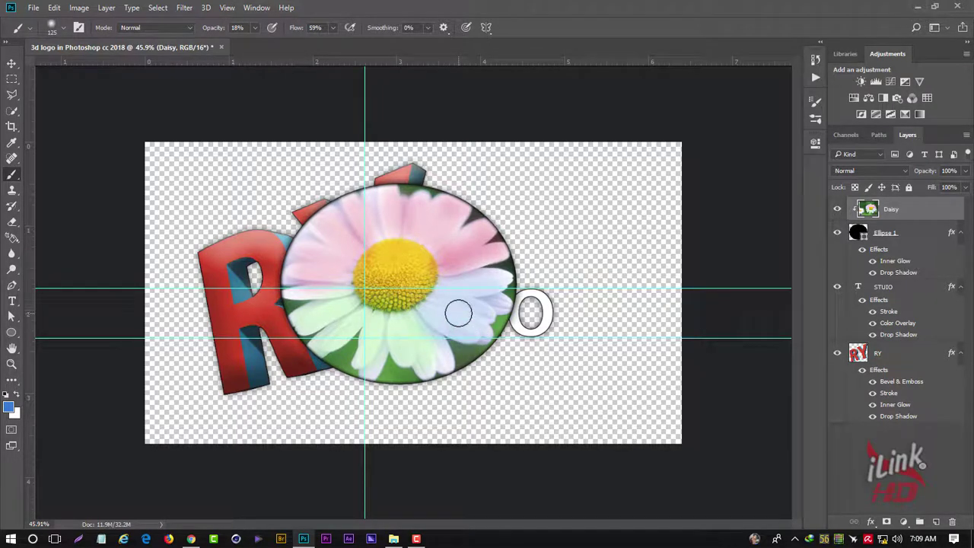
- After cancelling a resize, rasterize the Daisy and Ellipse 1 layers together
{"action": "left_click", "coordinate": [12, 64]}
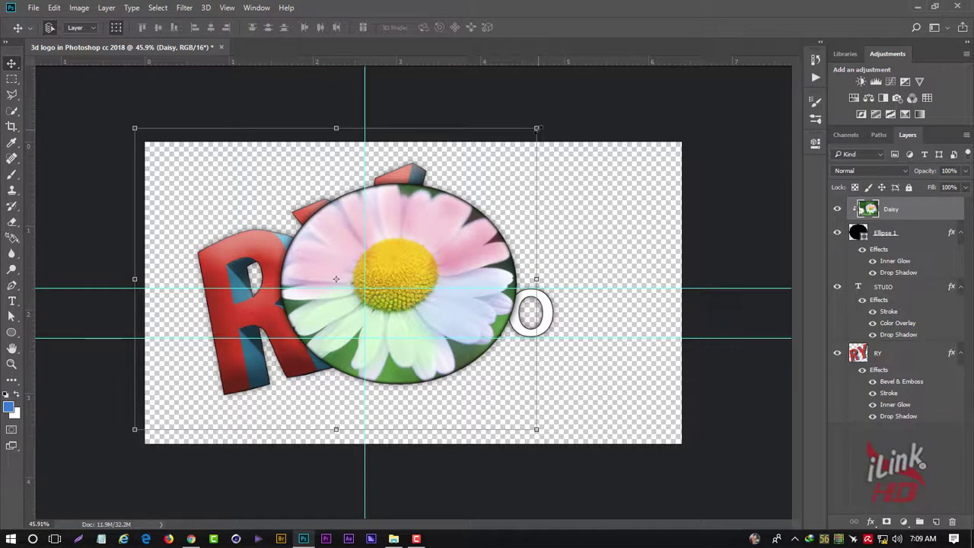
{"action": "left_click_drag", "start_coordinate": [537, 128], "coordinate": [433, 210]}
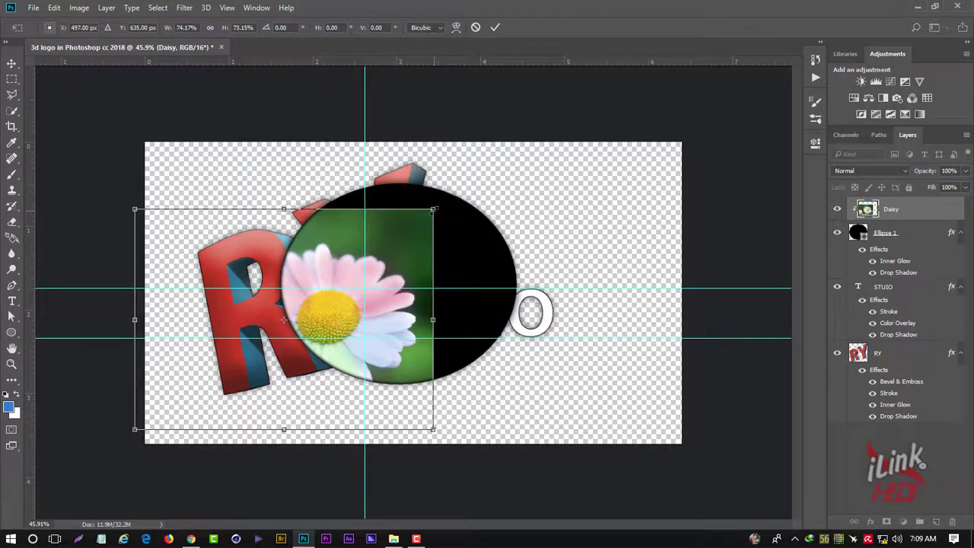
{"action": "key", "text": "Escape"}
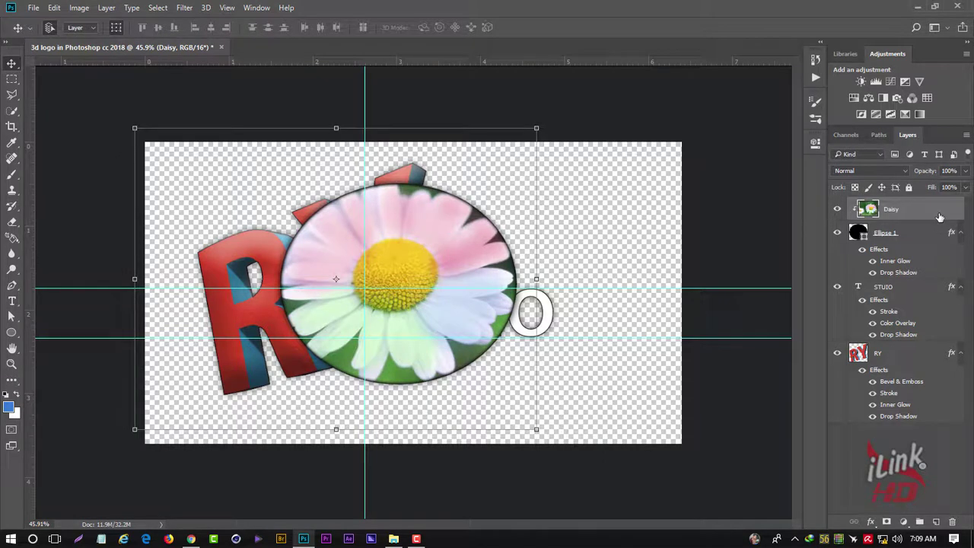
{"action": "left_click", "coordinate": [923, 238], "text": "shift"}
{"action": "right_click", "coordinate": [923, 238]}
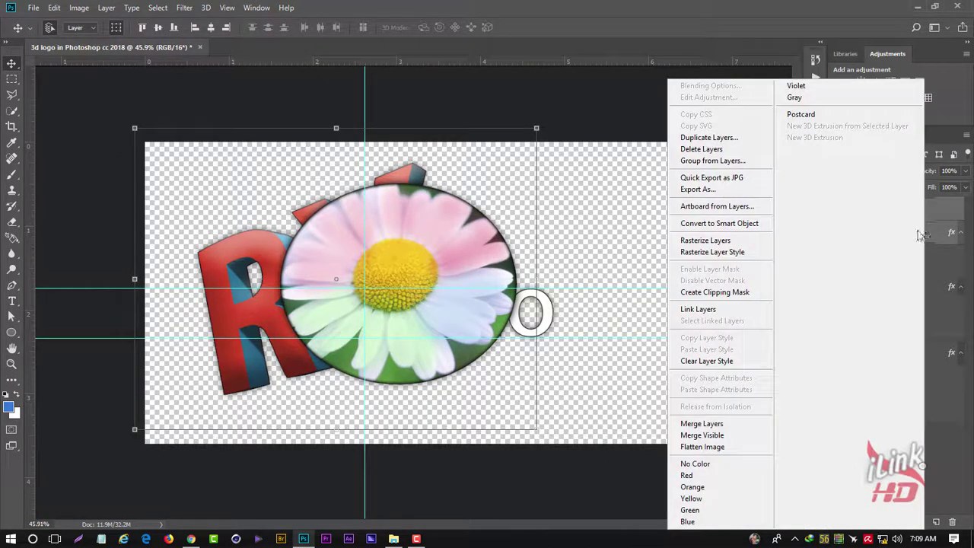
{"action": "left_click", "coordinate": [704, 240]}
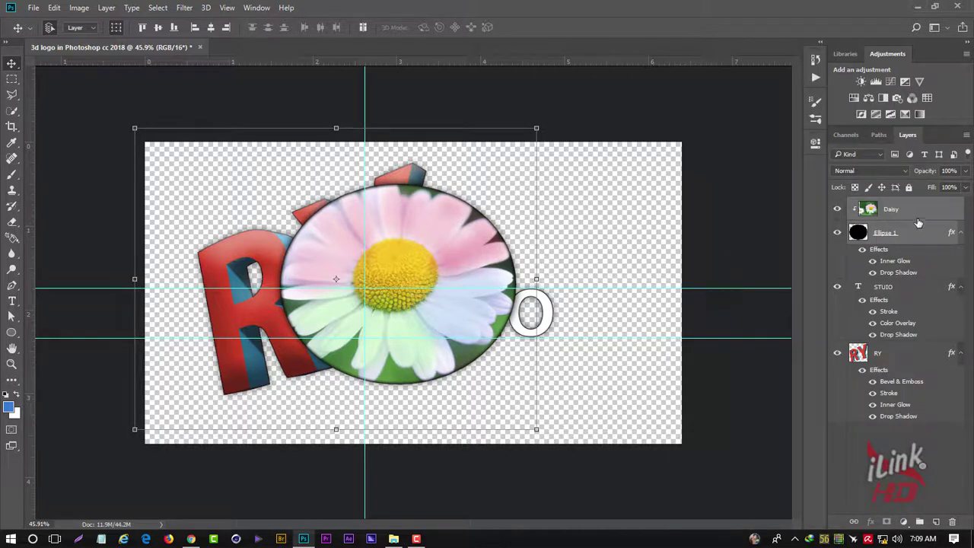
- Group the daisy layers, scale to about 77%, place beside the Y, and stretch slightly taller
{"action": "key", "text": "ctrl+g"}
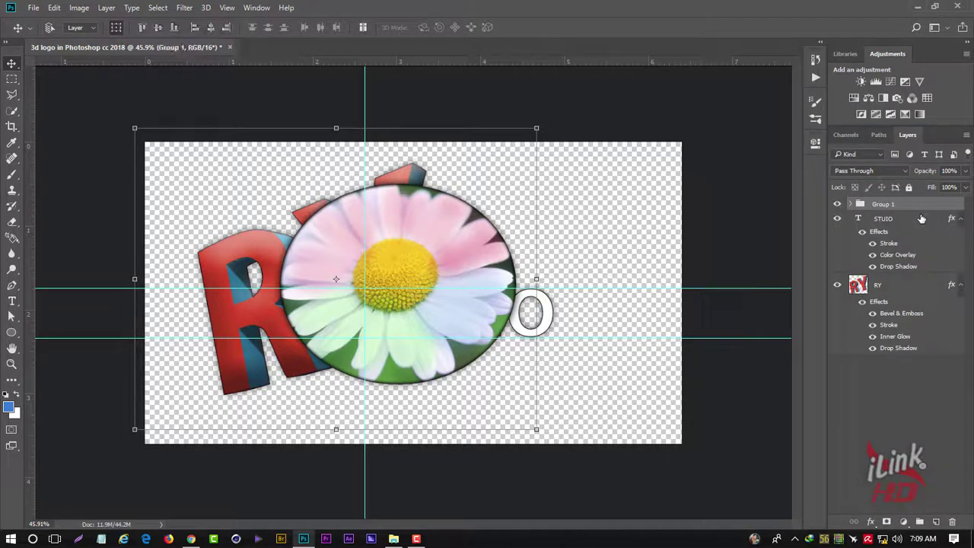
{"action": "left_click_drag", "start_coordinate": [537, 127], "coordinate": [451, 200]}
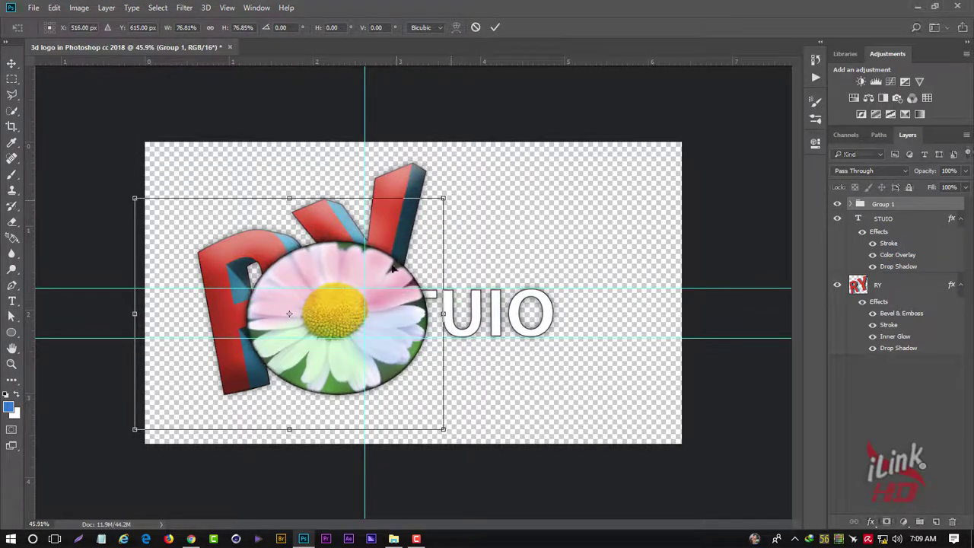
{"action": "mouse_move", "coordinate": [389, 276]}
{"action": "left_mouse_down"}
{"action": "mouse_move", "coordinate": [489, 220]}
{"action": "mouse_move", "coordinate": [522, 216]}
{"action": "left_mouse_up"}
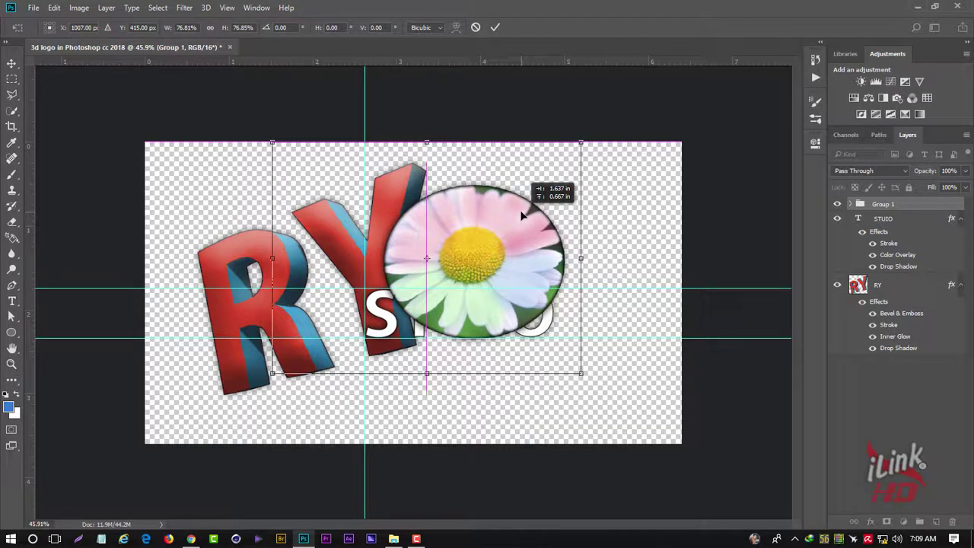
{"action": "left_click_drag", "start_coordinate": [521, 216], "coordinate": [522, 216]}
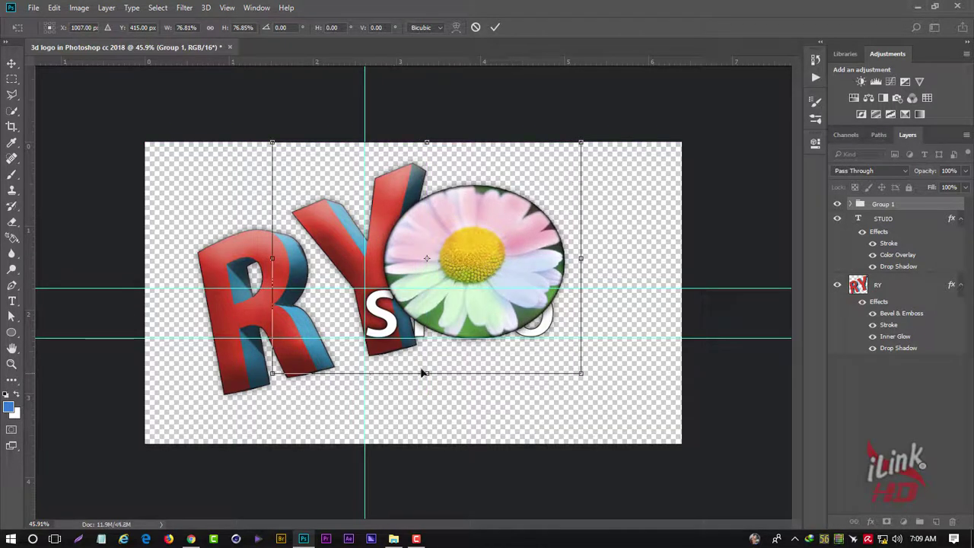
{"action": "left_click_drag", "start_coordinate": [426, 374], "coordinate": [427, 382]}
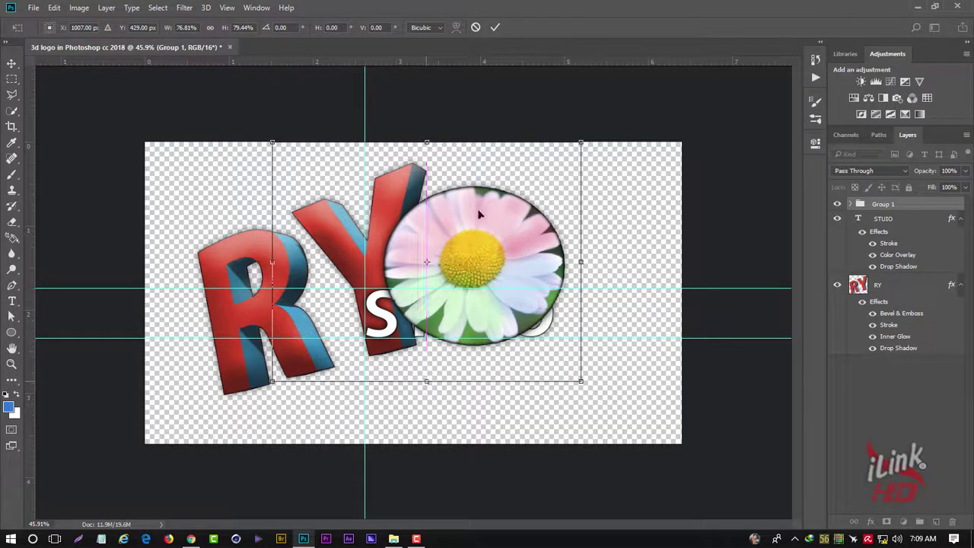
{"action": "left_click_drag", "start_coordinate": [427, 145], "coordinate": [428, 137]}
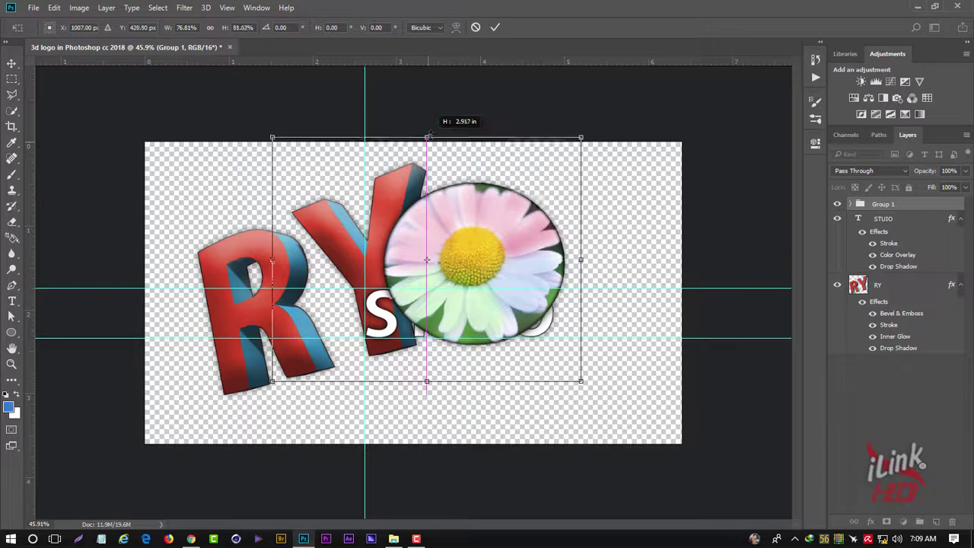
{"action": "left_click", "coordinate": [495, 28]}
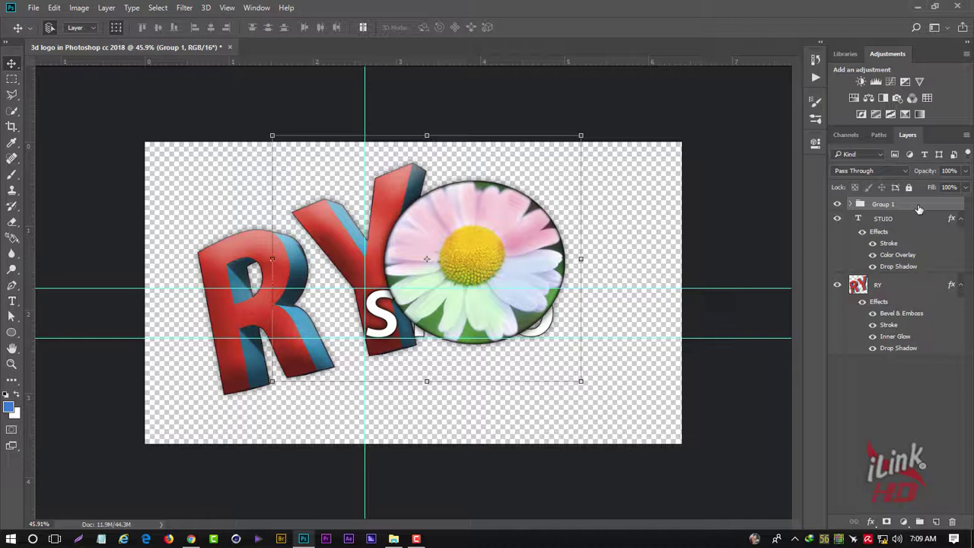
- Stack Group 1 below STUIO and above RY, then select its Daisy layer
{"action": "left_click_drag", "start_coordinate": [919, 207], "coordinate": [919, 266]}
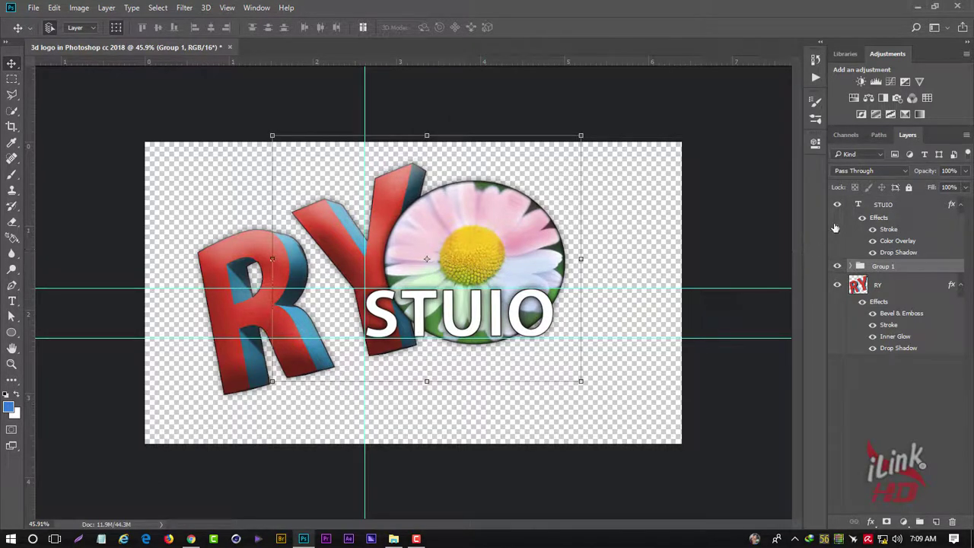
{"action": "left_click_drag", "start_coordinate": [904, 268], "coordinate": [909, 202]}
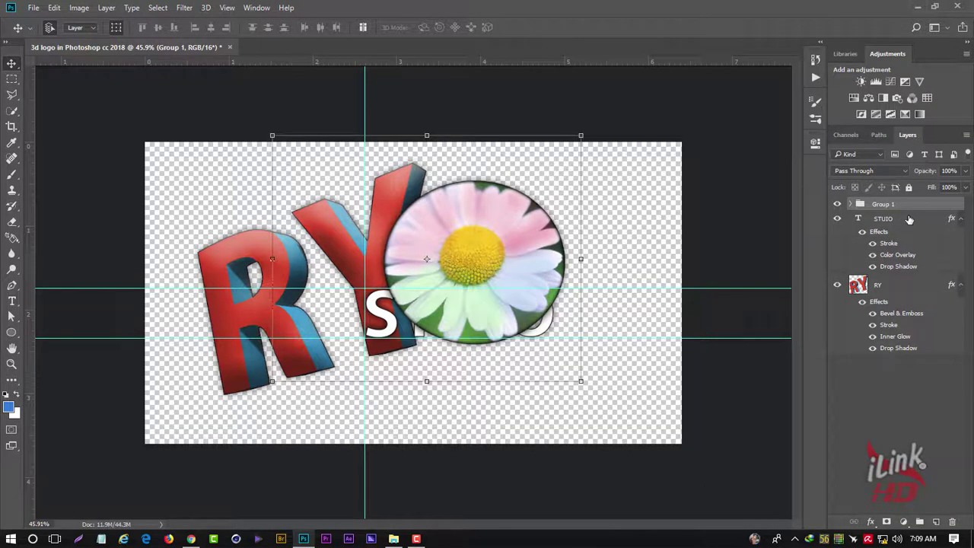
{"action": "key", "text": "ctrl+z"}
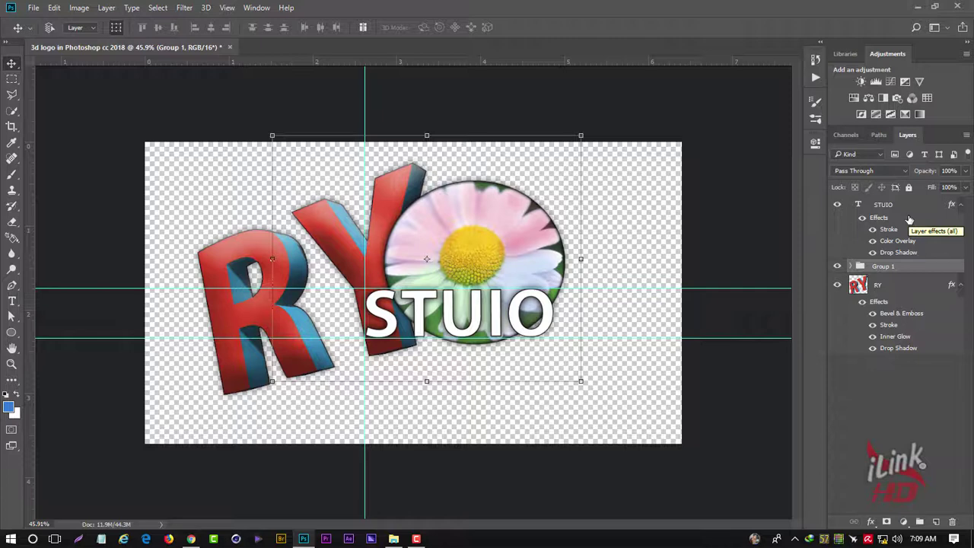
{"action": "key", "text": "ctrl+bracketleft"}
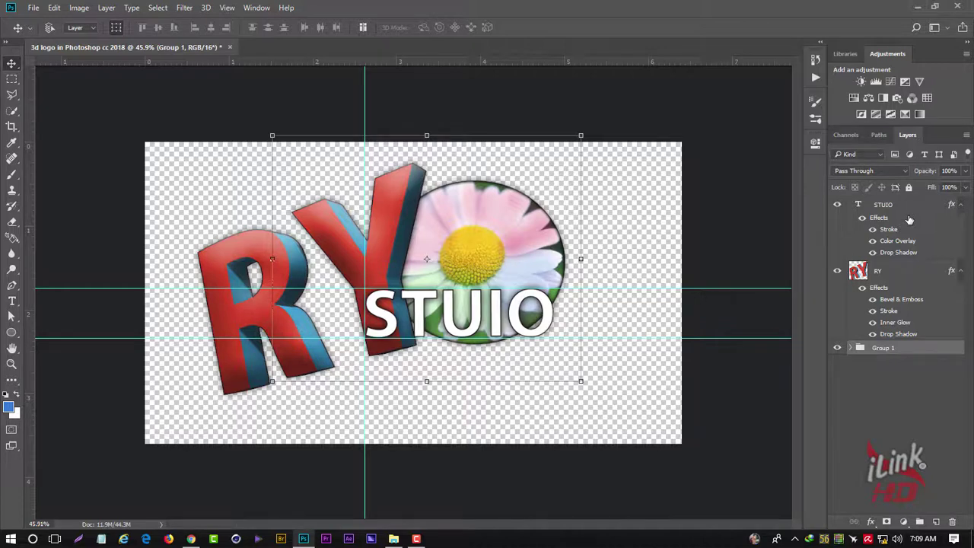
{"action": "key", "text": "ctrl+bracketright"}
{"action": "key", "text": "ctrl+bracketright"}
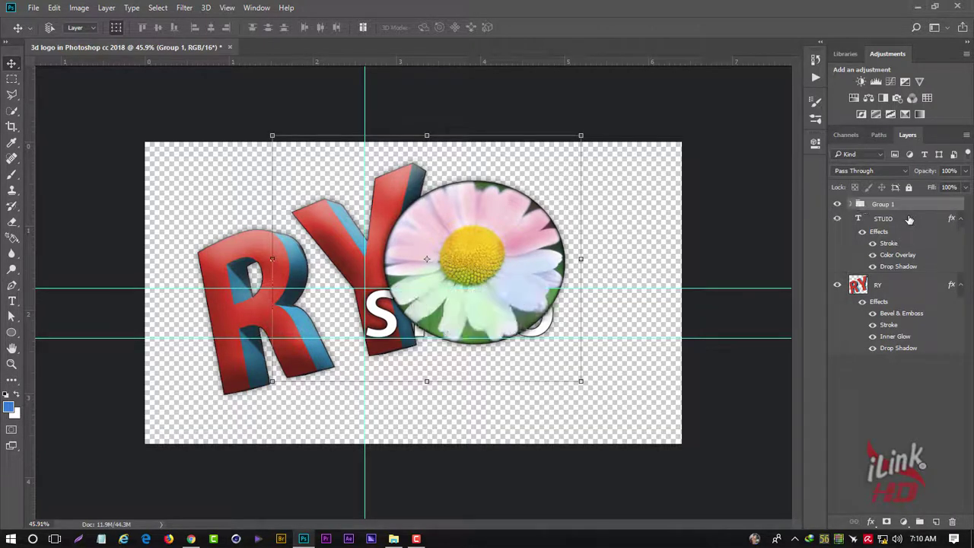
{"action": "key", "text": "ctrl+bracketleft"}
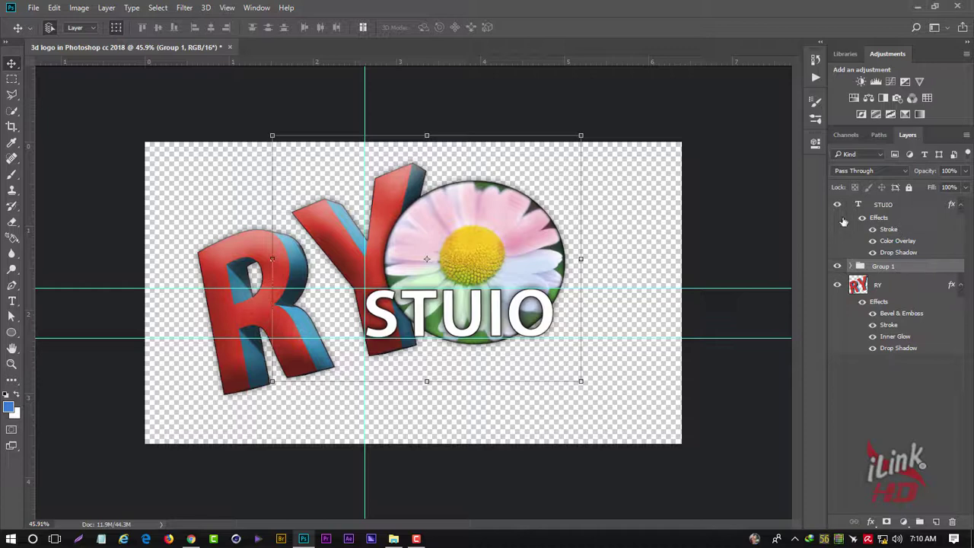
{"action": "left_click", "coordinate": [512, 239]}
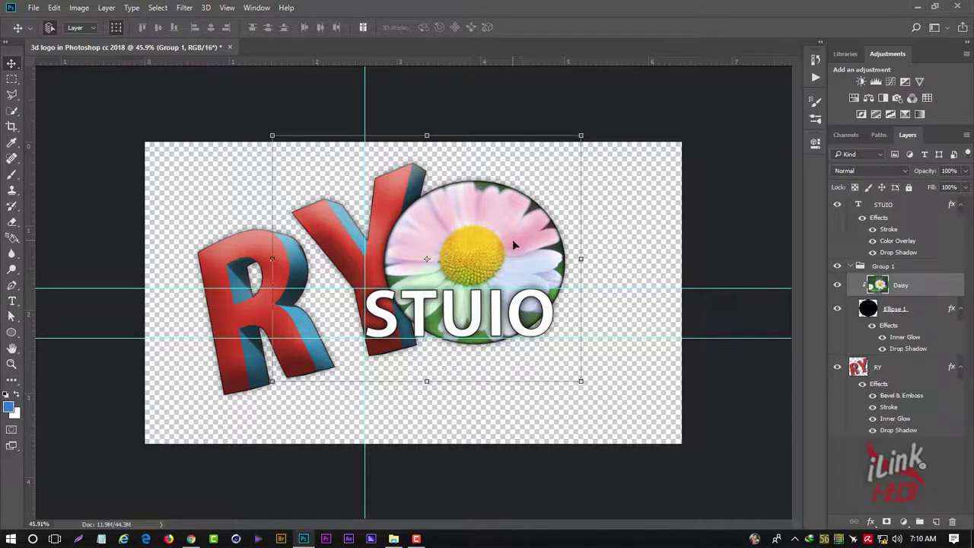
- Add a textured Bevel & Emboss and a Satin effect to the Daisy layer
{"action": "double_click", "coordinate": [954, 296]}
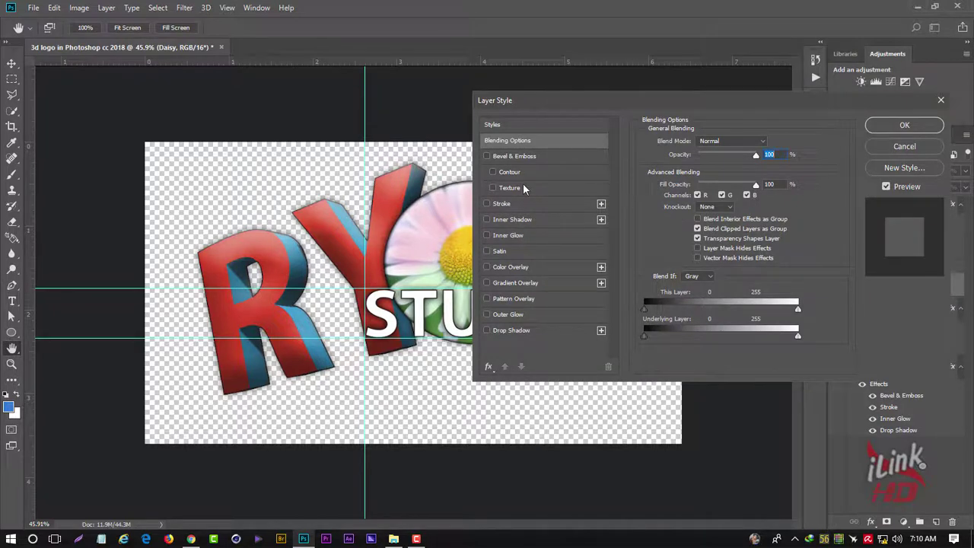
{"action": "left_click", "coordinate": [493, 189]}
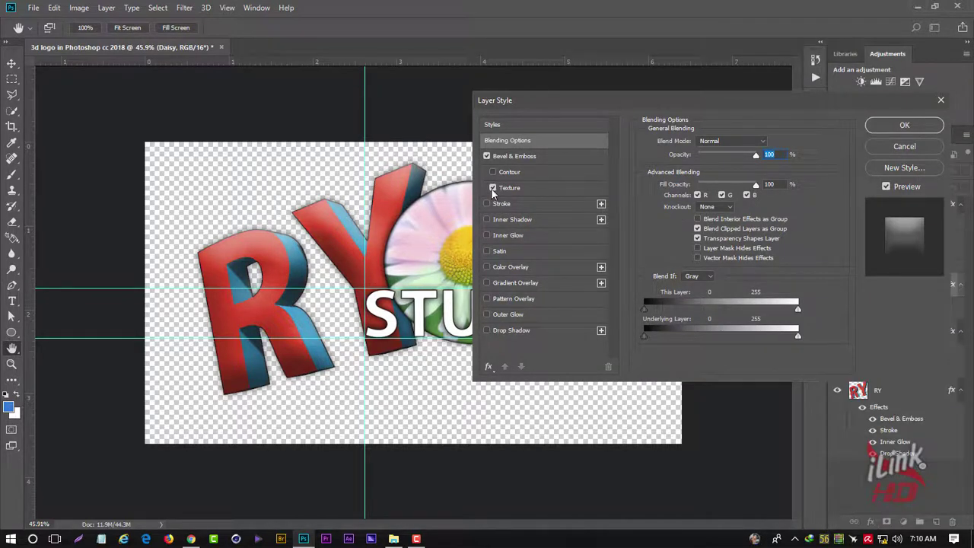
{"action": "left_click_drag", "start_coordinate": [610, 107], "coordinate": [731, 106]}
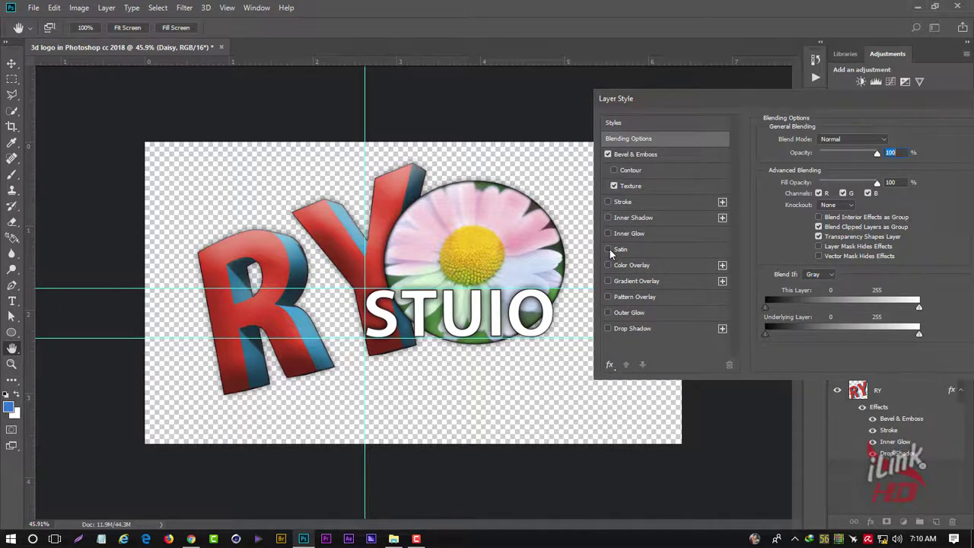
{"action": "left_click", "coordinate": [608, 250]}
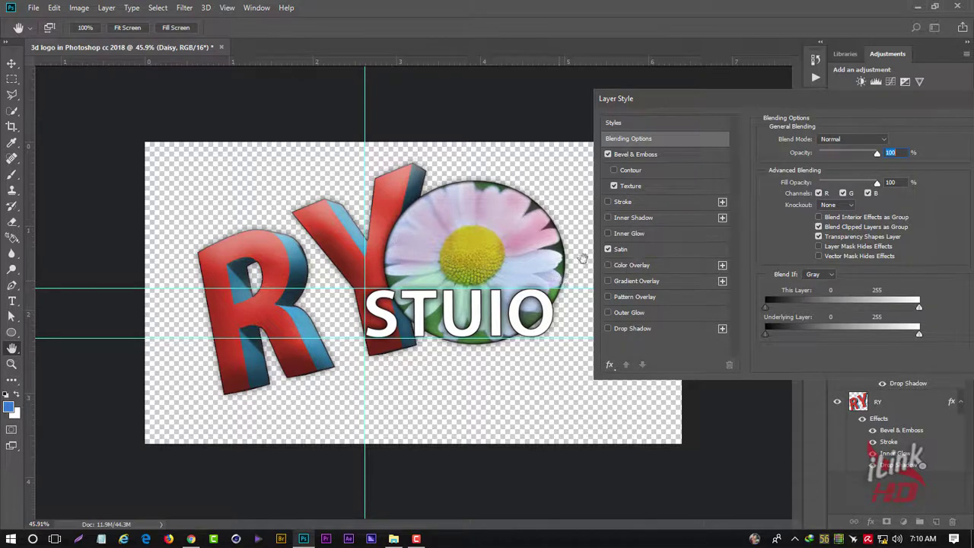
{"action": "left_click_drag", "start_coordinate": [798, 101], "coordinate": [718, 116]}
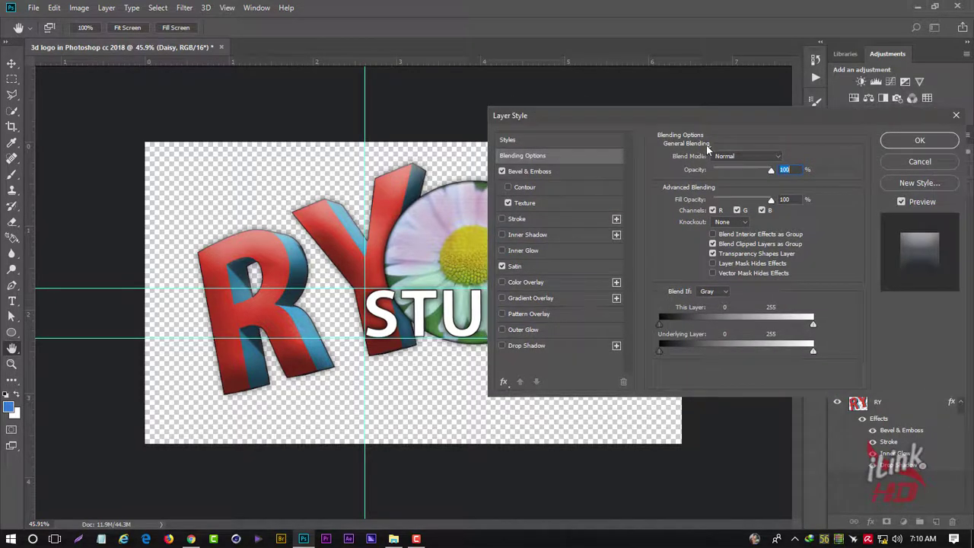
- Add a rainbow Color Burn Gradient Overlay at 61% opacity and apply the styles
{"action": "left_click", "coordinate": [523, 297]}
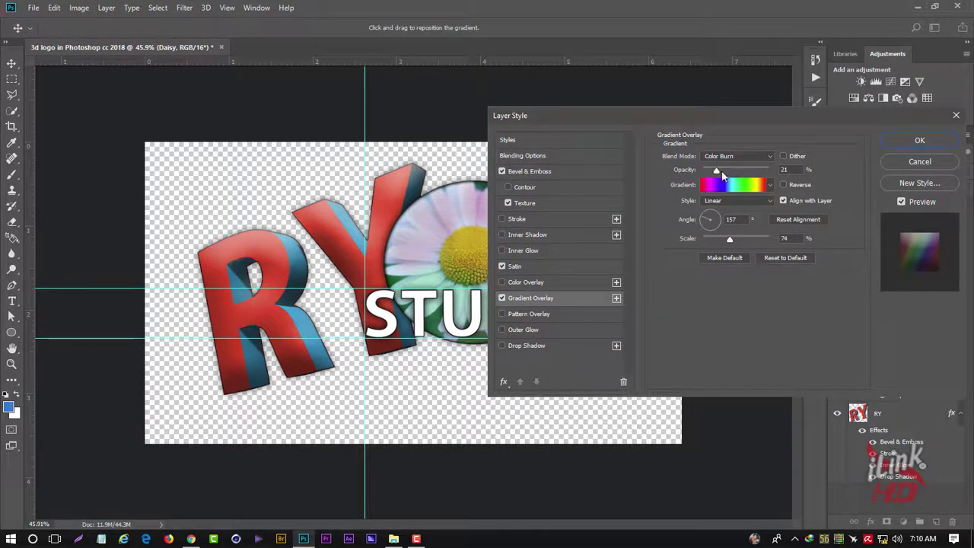
{"action": "mouse_move", "coordinate": [719, 170]}
{"action": "left_mouse_down"}
{"action": "mouse_move", "coordinate": [759, 171]}
{"action": "mouse_move", "coordinate": [743, 170]}
{"action": "left_mouse_up"}
{"action": "left_click_drag", "start_coordinate": [701, 112], "coordinate": [791, 112]}
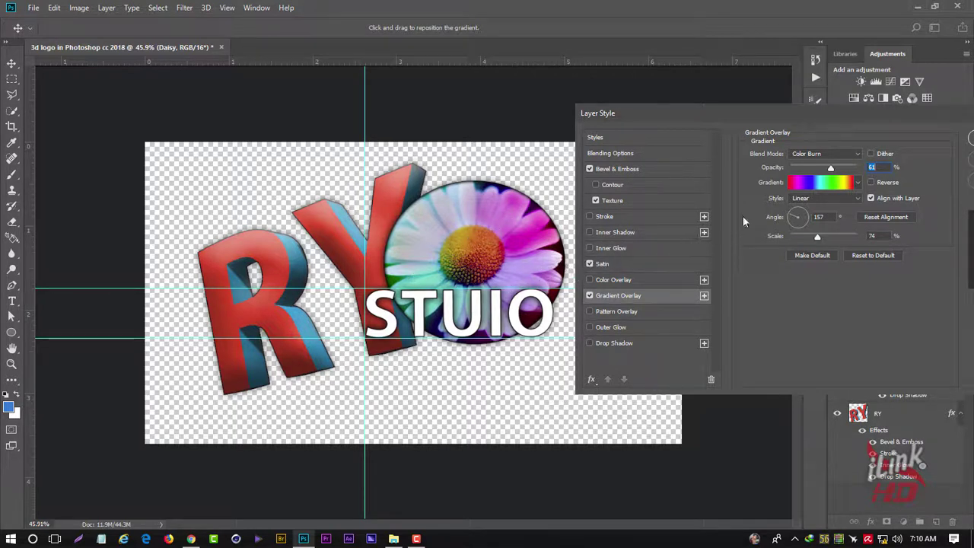
{"action": "left_click_drag", "start_coordinate": [837, 111], "coordinate": [708, 121]}
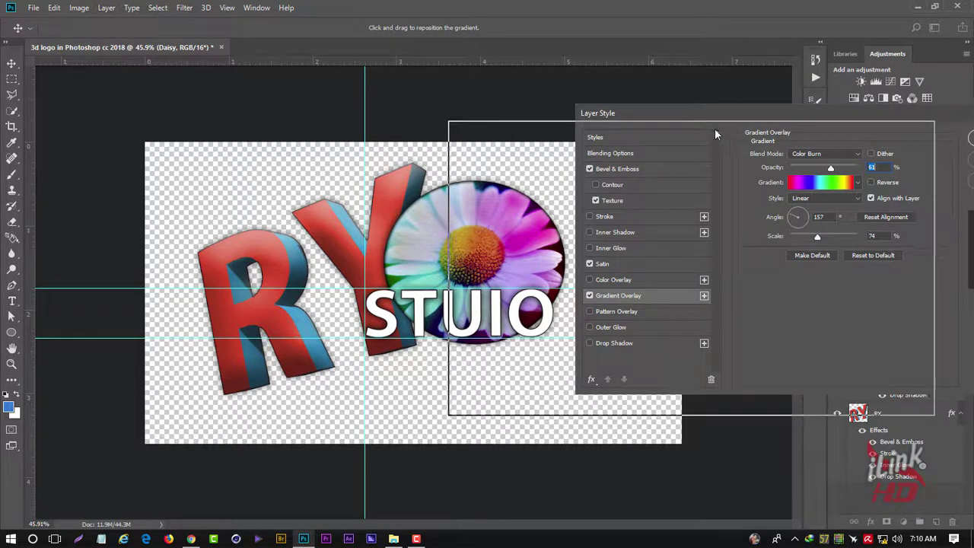
{"action": "left_click", "coordinate": [874, 158]}
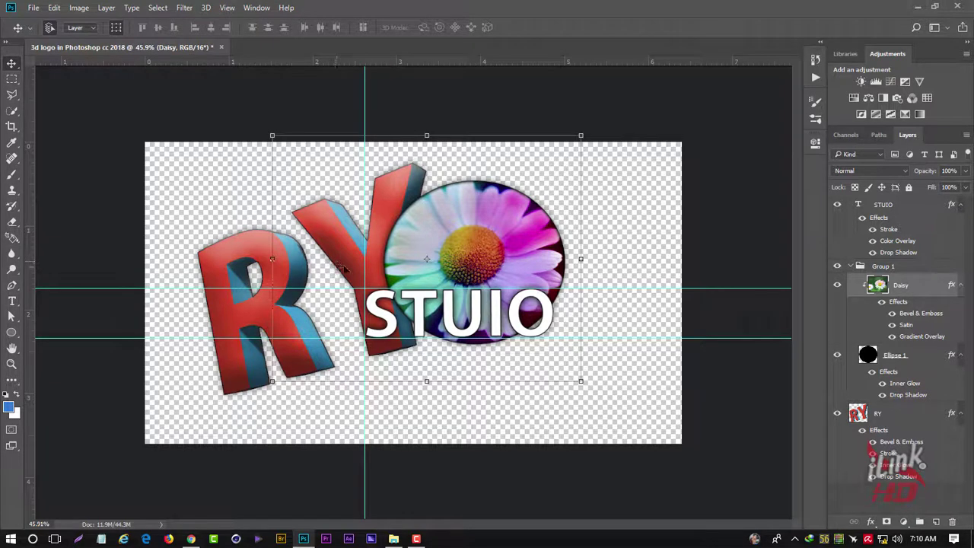
- Fade the daisy with a 125 px eraser at 26% opacity, then draw an ellipse over it
{"action": "key", "text": "e"}
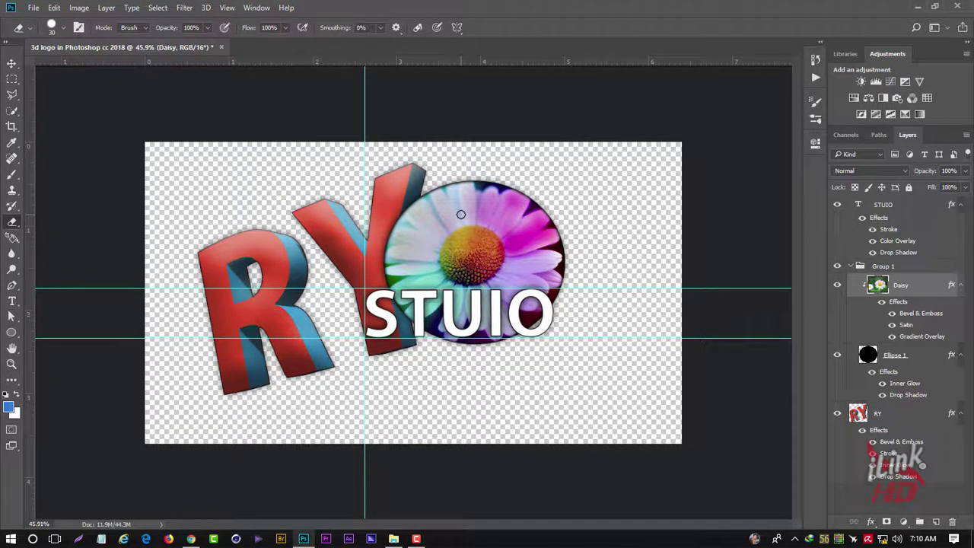
{"action": "key", "text": "]"}
{"action": "key", "text": "]"}
{"action": "key", "text": "]"}
{"action": "key", "text": "bracketright"}
{"action": "key", "text": "bracketright"}
{"action": "key", "text": "bracketright"}
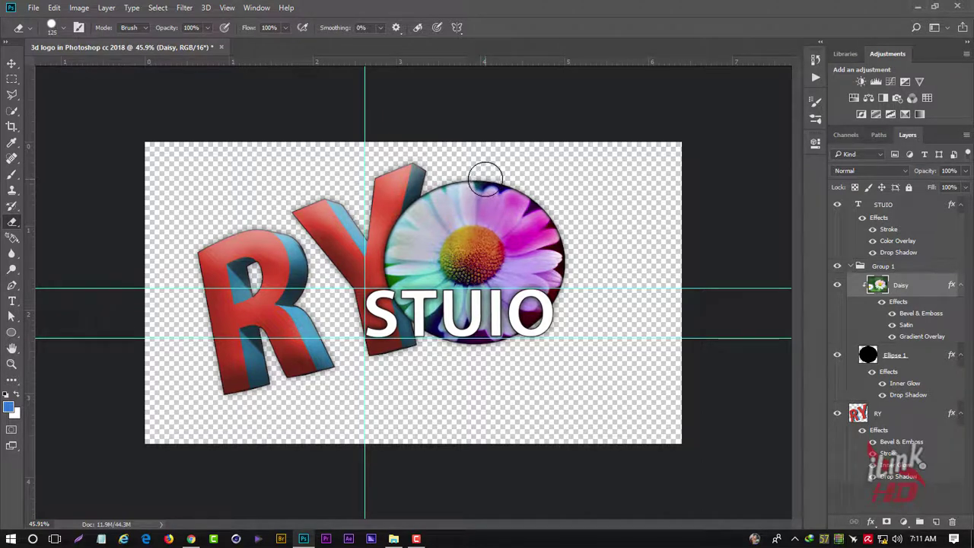
{"action": "left_click", "coordinate": [207, 31]}
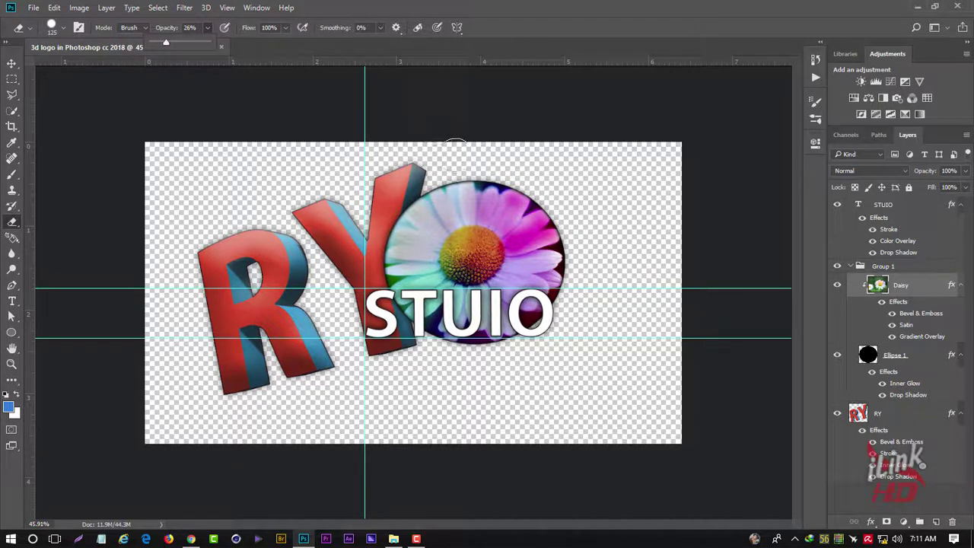
{"action": "mouse_move", "coordinate": [491, 177]}
{"action": "left_mouse_down"}
{"action": "mouse_move", "coordinate": [500, 177]}
{"action": "mouse_move", "coordinate": [443, 331]}
{"action": "mouse_move", "coordinate": [537, 224]}
{"action": "mouse_move", "coordinate": [409, 224]}
{"action": "mouse_move", "coordinate": [502, 241]}
{"action": "mouse_move", "coordinate": [434, 235]}
{"action": "mouse_move", "coordinate": [419, 251]}
{"action": "mouse_move", "coordinate": [431, 282]}
{"action": "mouse_move", "coordinate": [526, 256]}
{"action": "mouse_move", "coordinate": [495, 183]}
{"action": "mouse_move", "coordinate": [487, 194]}
{"action": "mouse_move", "coordinate": [543, 269]}
{"action": "mouse_move", "coordinate": [513, 327]}
{"action": "left_mouse_up"}
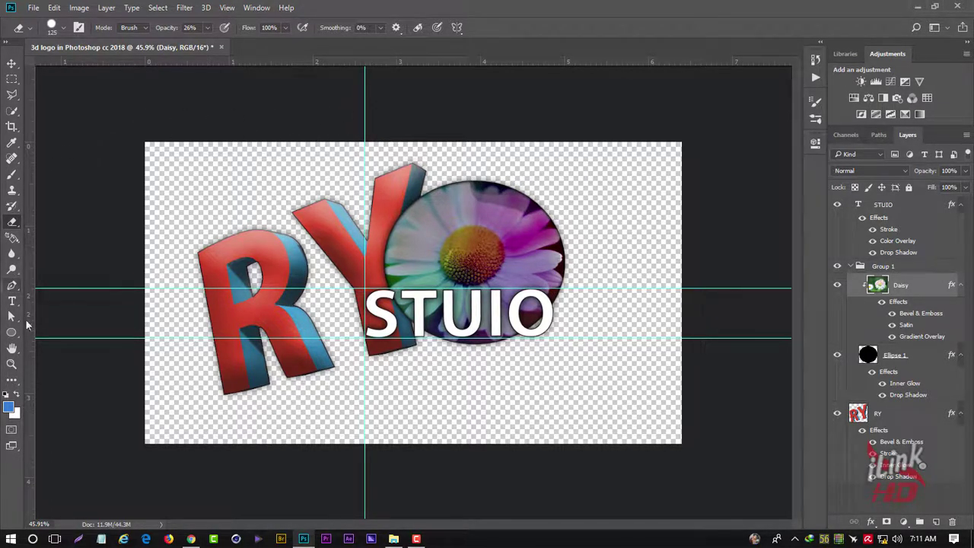
{"action": "left_click", "coordinate": [12, 333]}
{"action": "left_click_drag", "start_coordinate": [472, 165], "coordinate": [641, 288]}
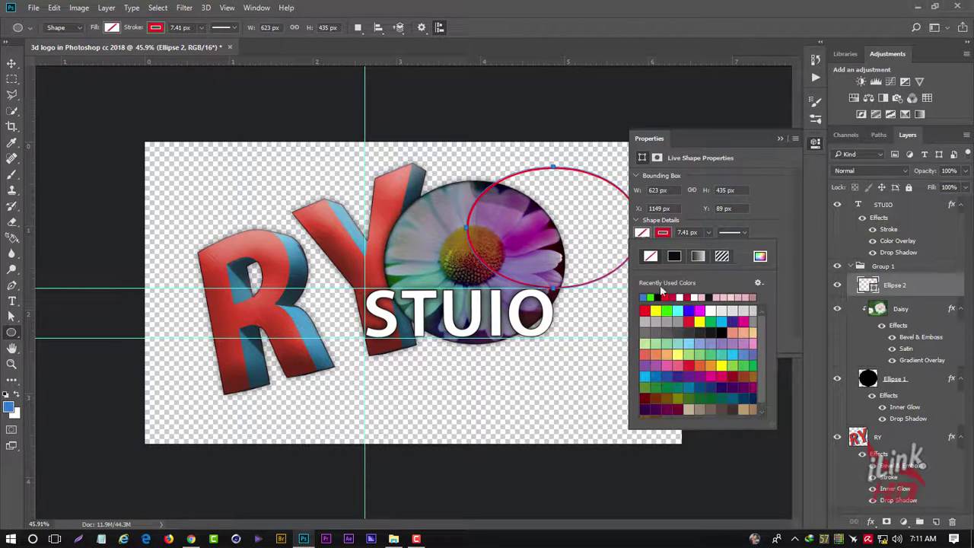
- Give Ellipse 2 a black fill and no outline
{"action": "left_click", "coordinate": [658, 297]}
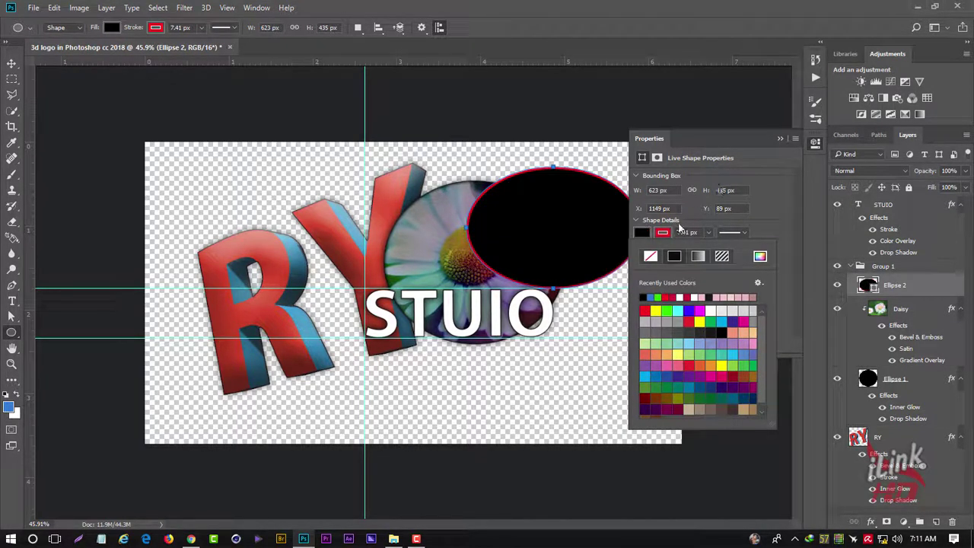
{"action": "left_click", "coordinate": [650, 255]}
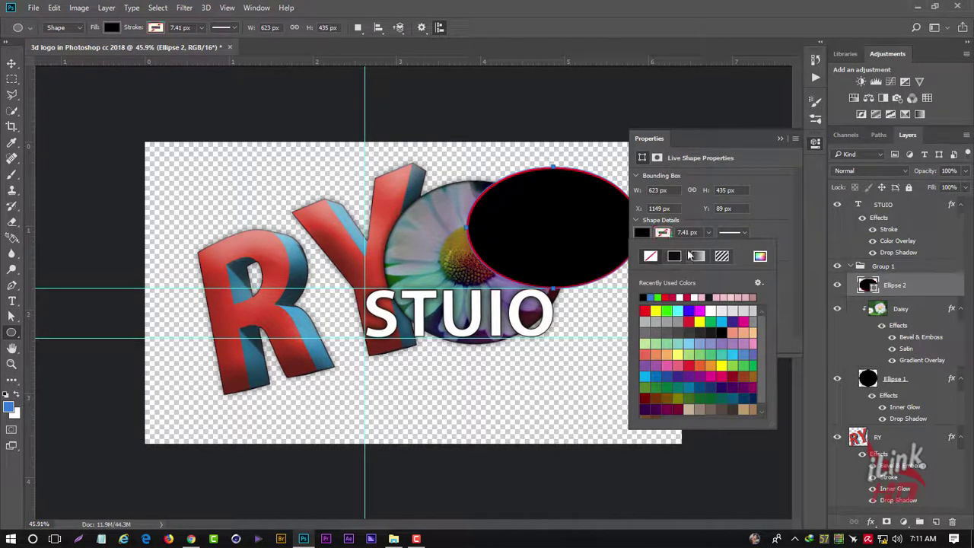
{"action": "left_click", "coordinate": [781, 140]}
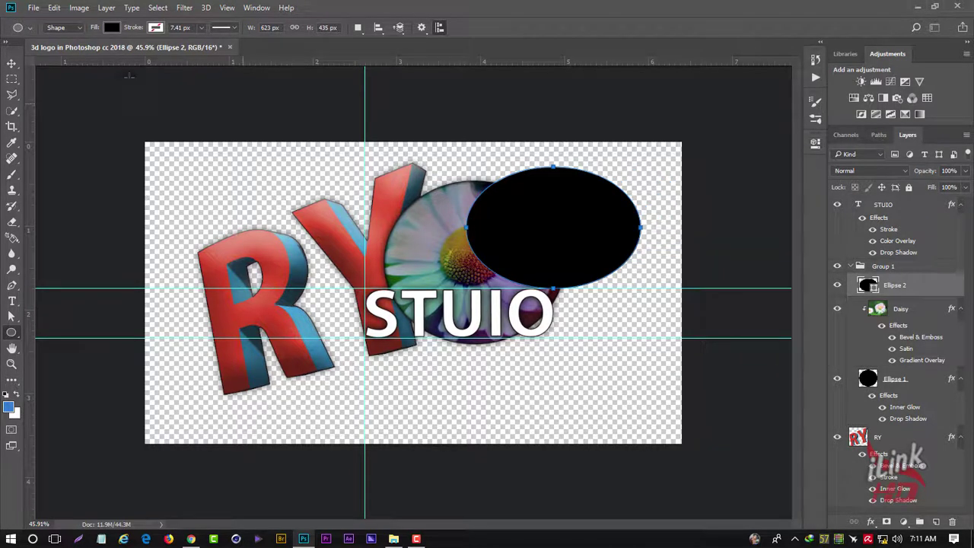
- Stretch the ellipse to 126% height, shift it left, and move Daisy above it
{"action": "left_click", "coordinate": [12, 64]}
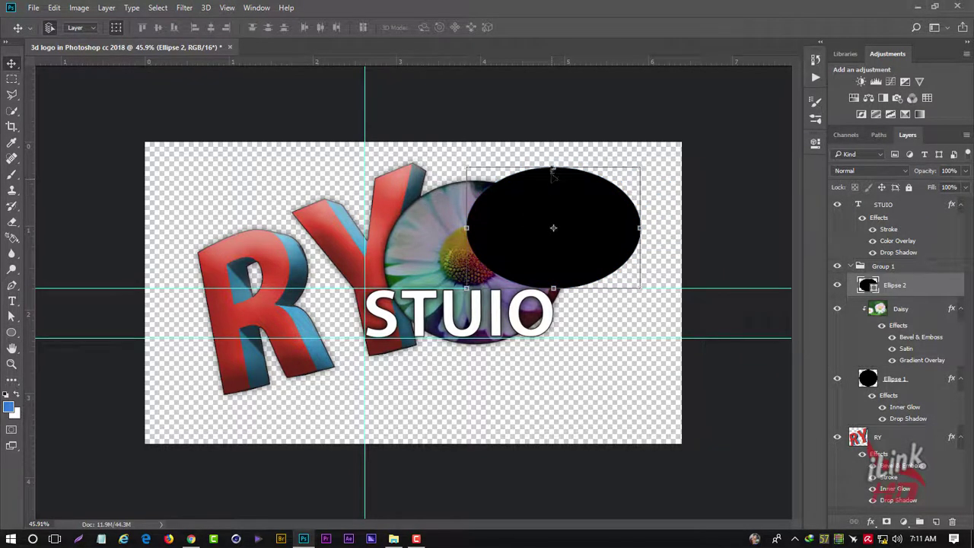
{"action": "left_click_drag", "start_coordinate": [553, 171], "coordinate": [555, 136]}
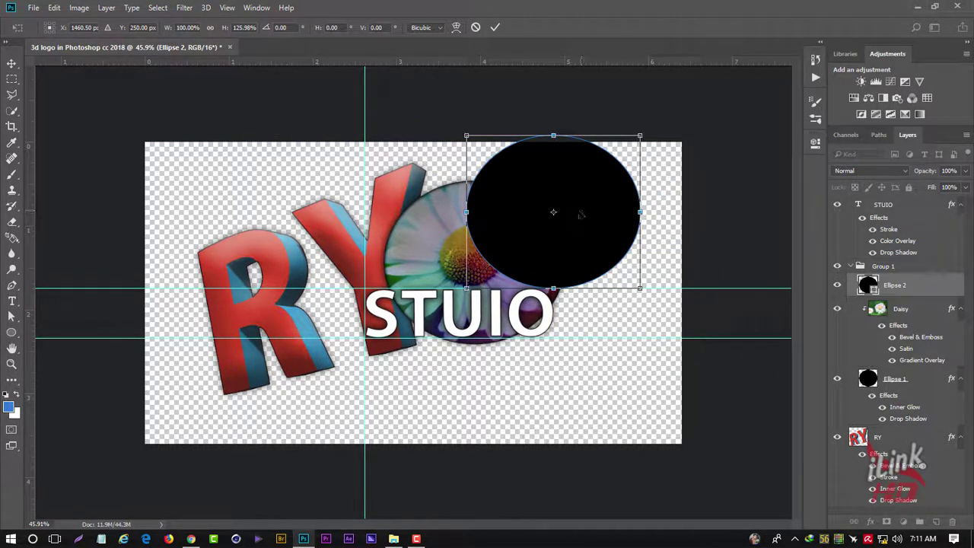
{"action": "left_click_drag", "start_coordinate": [581, 215], "coordinate": [558, 221]}
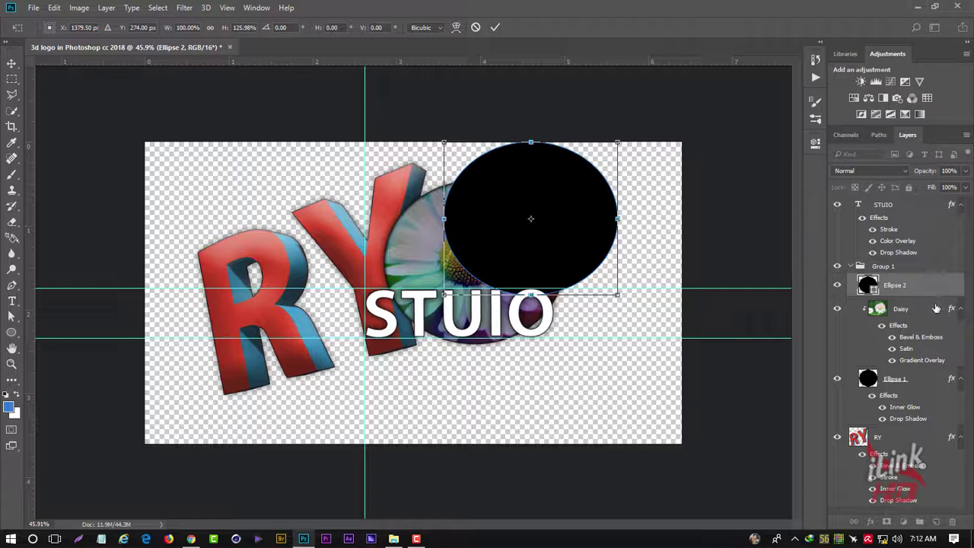
{"action": "left_click", "coordinate": [495, 28]}
{"action": "mouse_move", "coordinate": [913, 312]}
{"action": "left_mouse_down"}
{"action": "mouse_move", "coordinate": [918, 282]}
{"action": "mouse_move", "coordinate": [914, 288]}
{"action": "left_mouse_up"}
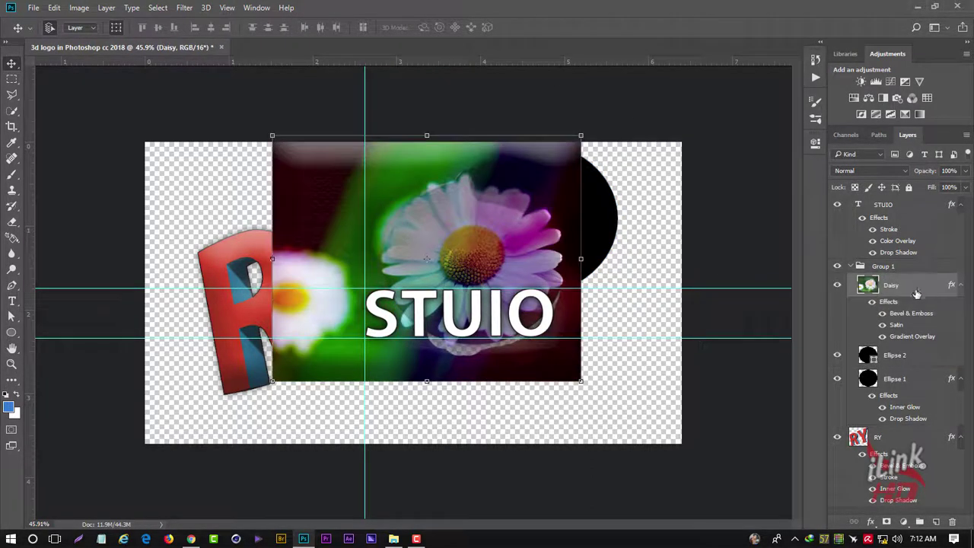
- Undo the layer reorder, clip Ellipse 2 to Daisy, and fill it red
{"action": "key", "text": "ctrl+z"}
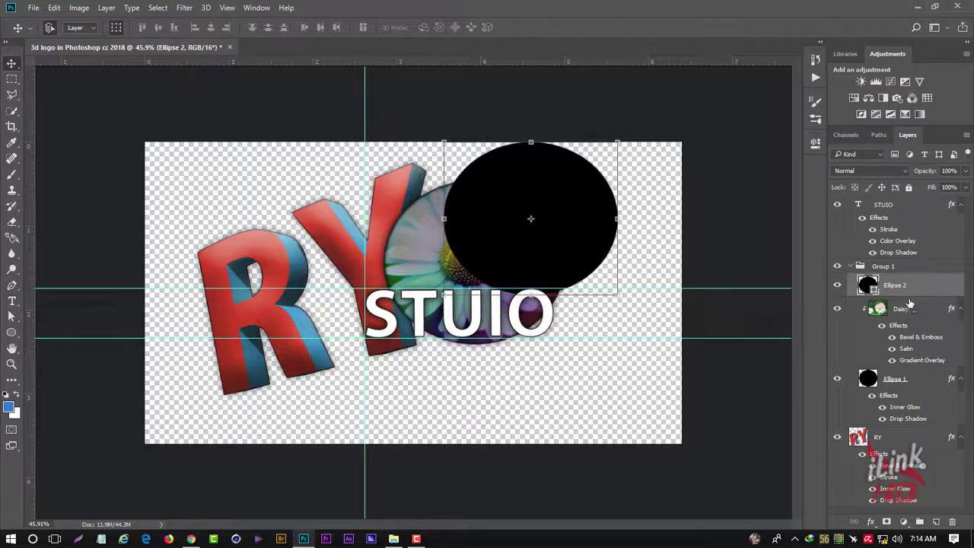
{"action": "right_click", "coordinate": [922, 288]}
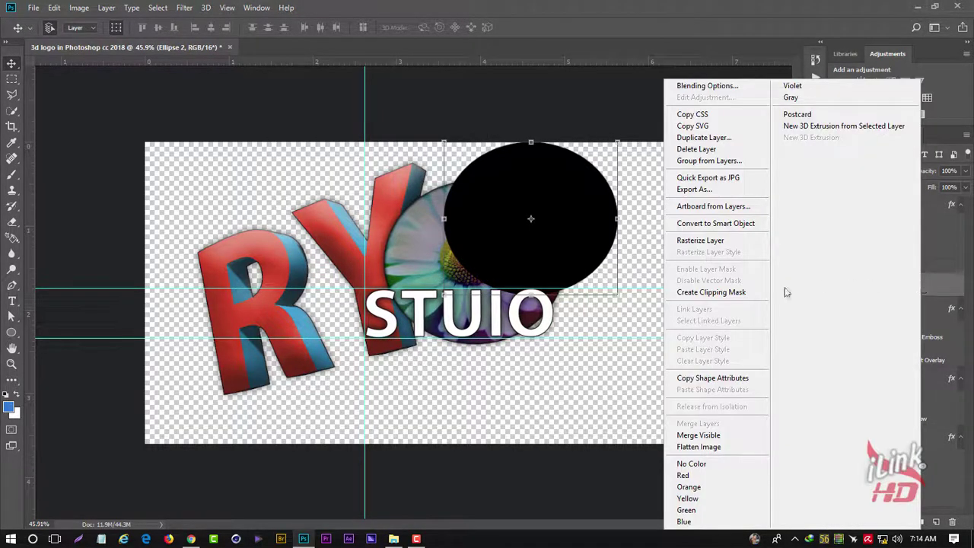
{"action": "left_click", "coordinate": [731, 295]}
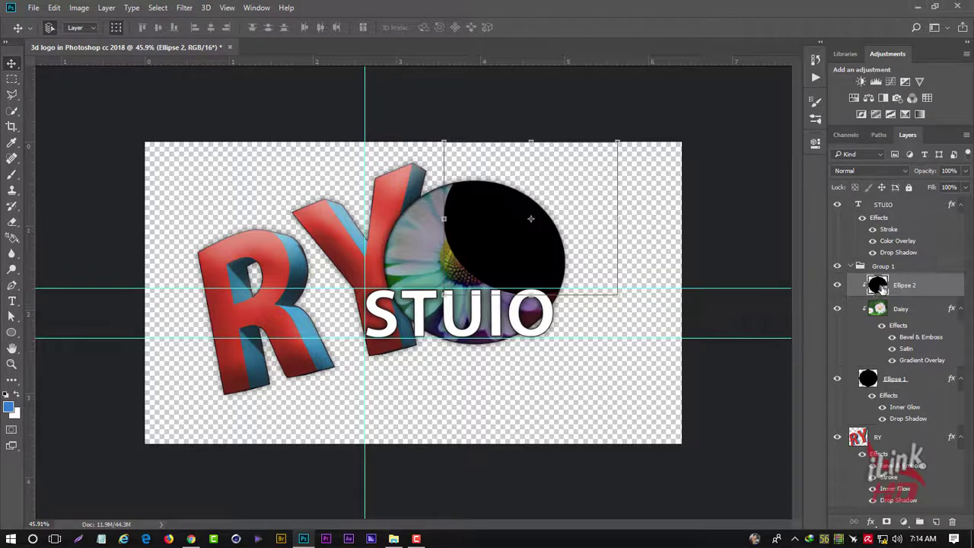
{"action": "double_click", "coordinate": [879, 286]}
{"action": "left_click", "coordinate": [515, 101]}
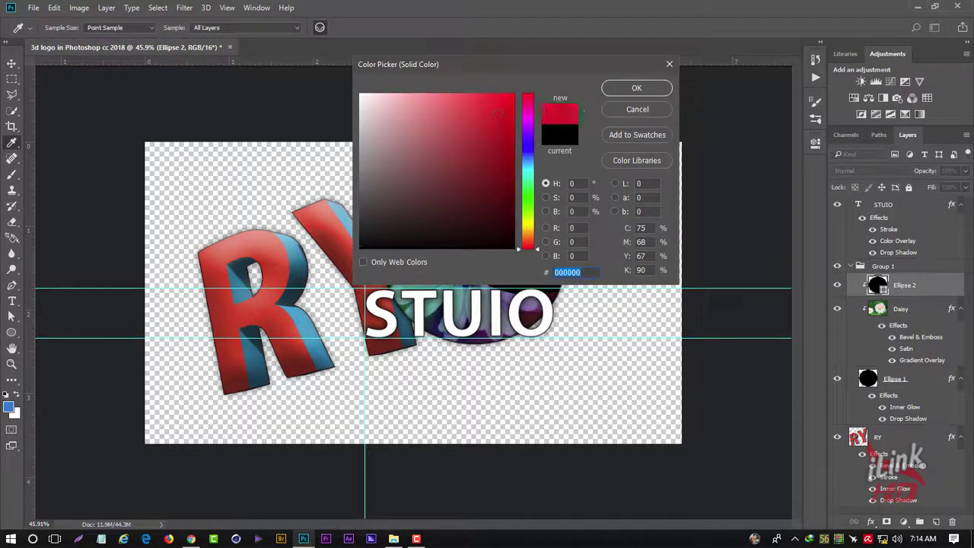
{"action": "left_click", "coordinate": [634, 87]}
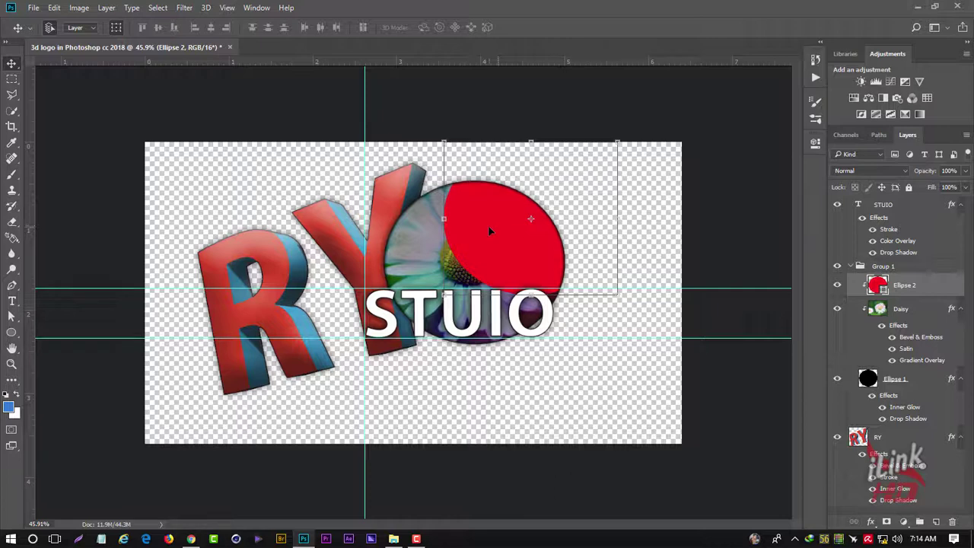
{"action": "left_click_drag", "start_coordinate": [488, 226], "coordinate": [489, 225]}
- Set Ellipse 2's blend mode to Soft Light, after trying Screen and Overlay
{"action": "double_click", "coordinate": [937, 285]}
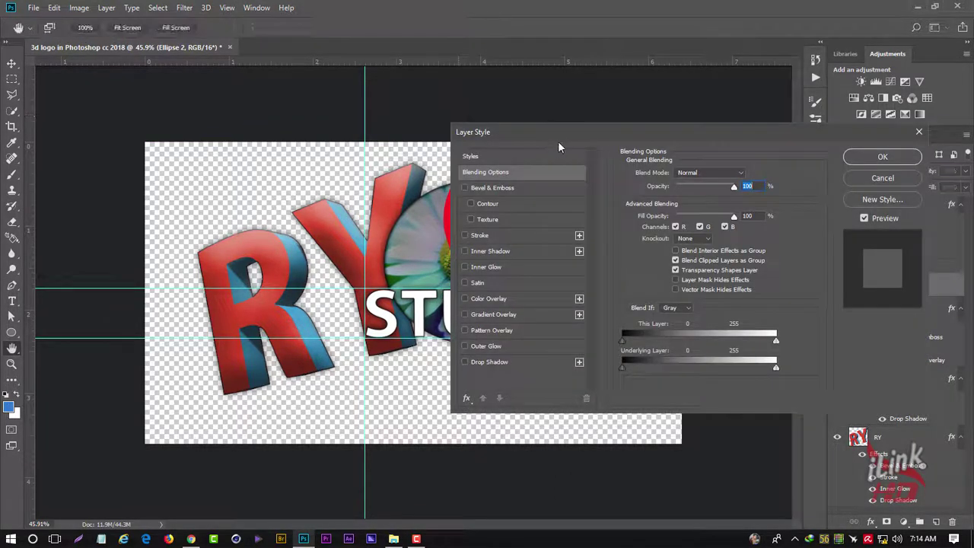
{"action": "left_click", "coordinate": [869, 179]}
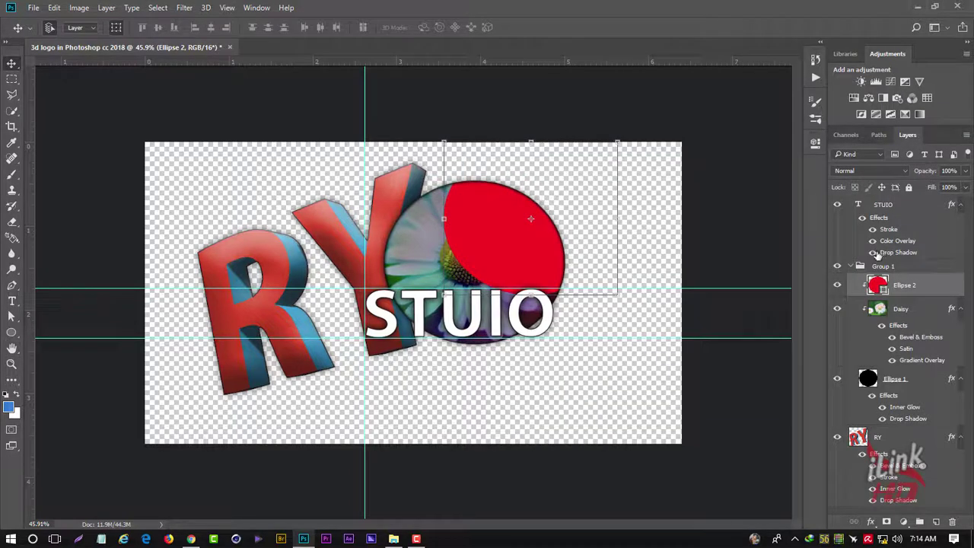
{"action": "left_click", "coordinate": [869, 170]}
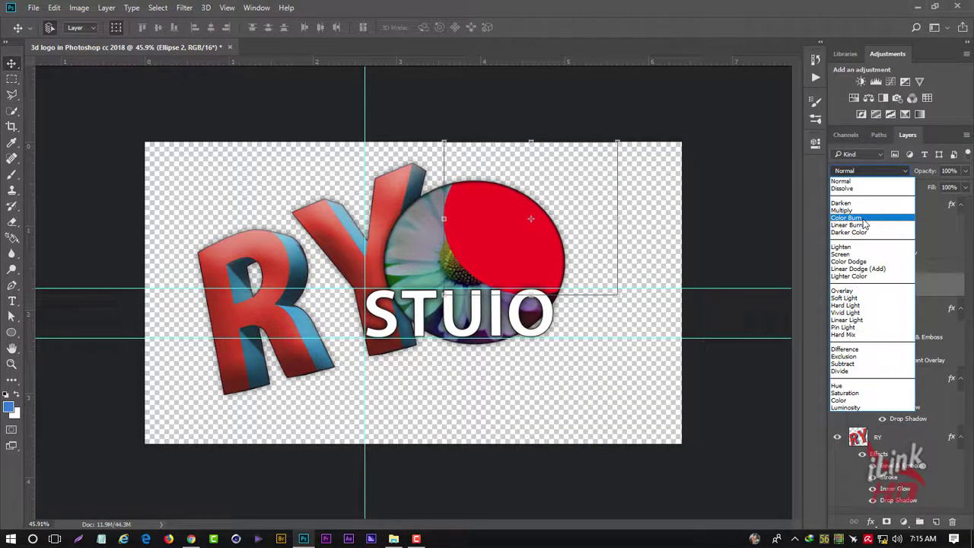
{"action": "left_click", "coordinate": [866, 255]}
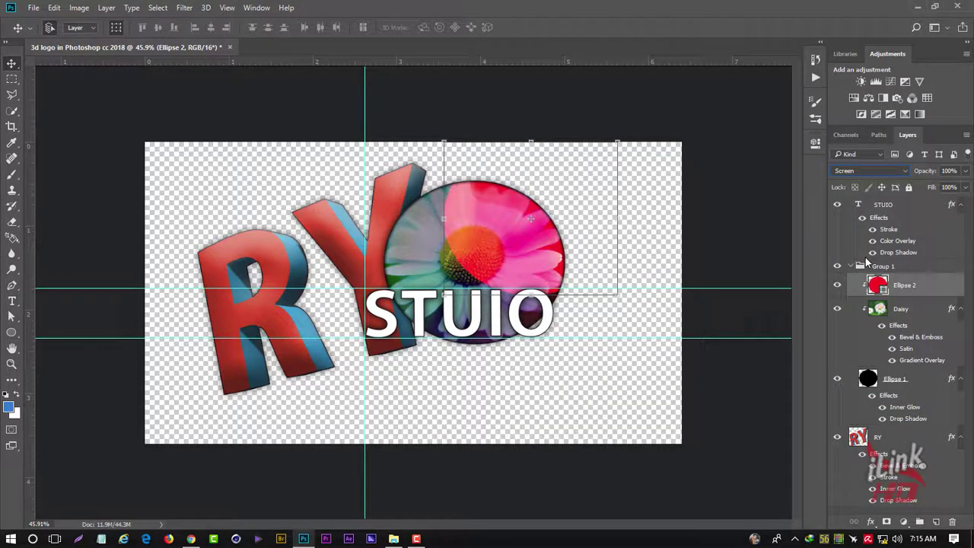
{"action": "left_click", "coordinate": [870, 172]}
{"action": "left_click", "coordinate": [841, 291]}
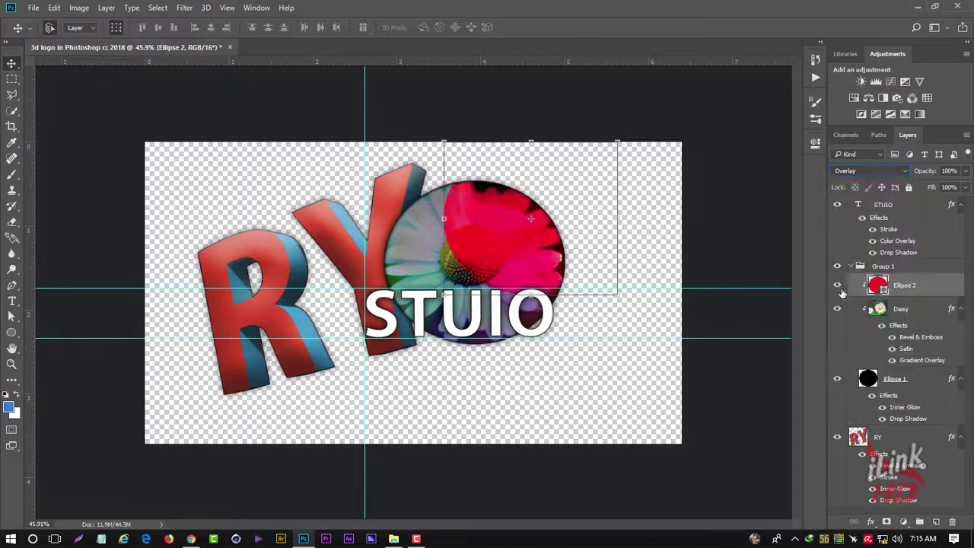
{"action": "left_click", "coordinate": [883, 172]}
{"action": "left_click", "coordinate": [853, 303]}
- Turn on Outer Glow for Ellipse 2 at 100% opacity
{"action": "double_click", "coordinate": [935, 291]}
{"action": "left_click_drag", "start_coordinate": [588, 129], "coordinate": [688, 140]}
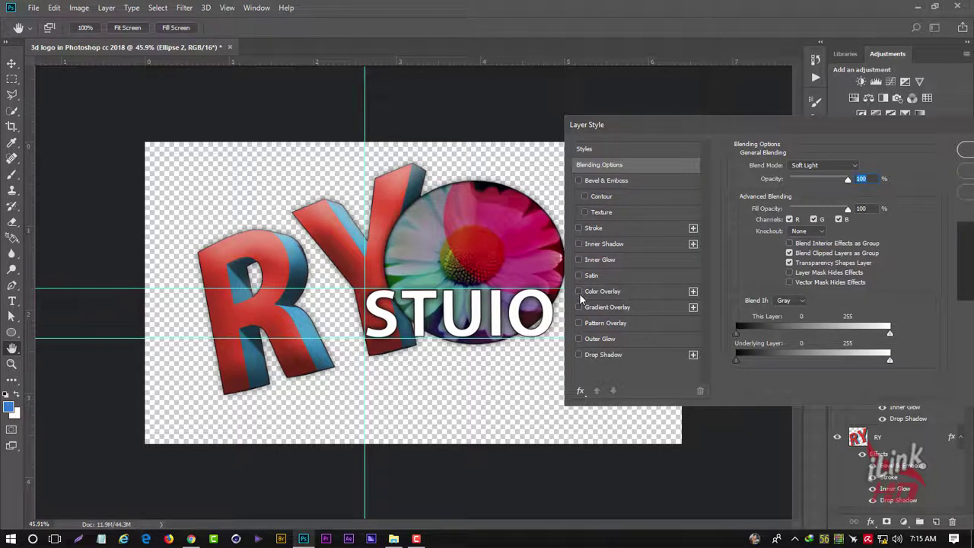
{"action": "left_click", "coordinate": [580, 339]}
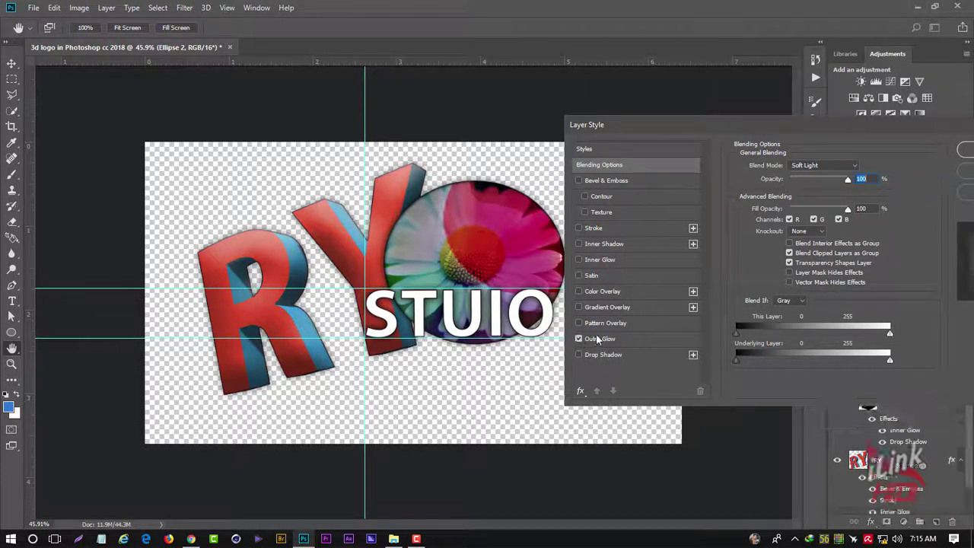
{"action": "left_click_drag", "start_coordinate": [825, 179], "coordinate": [840, 179]}
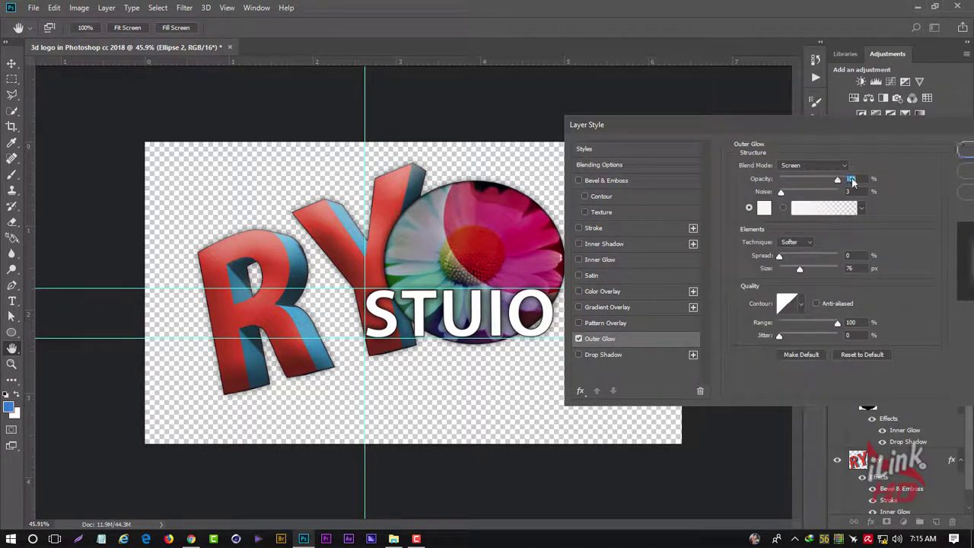
{"action": "left_click", "coordinate": [764, 210]}
{"action": "left_click", "coordinate": [441, 231]}
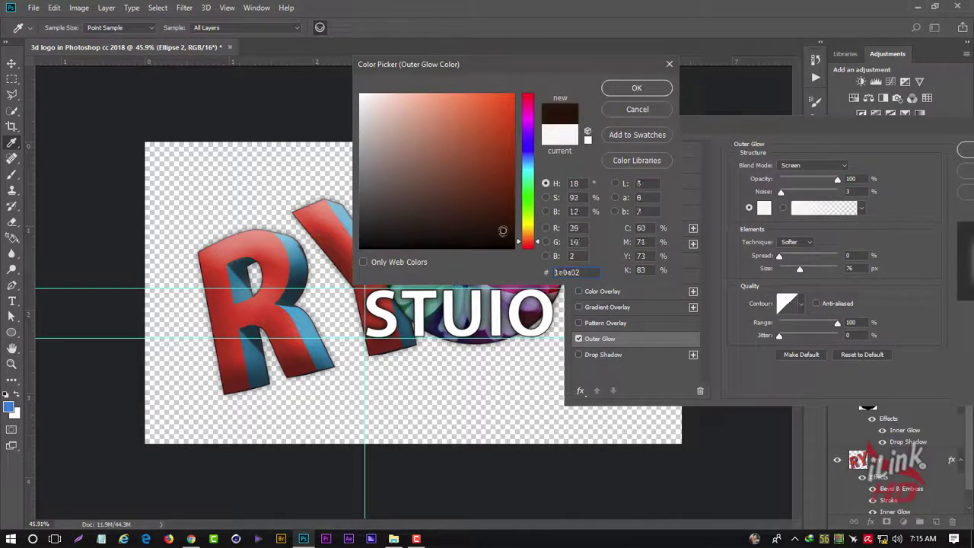
{"action": "left_click", "coordinate": [637, 88]}
- Make the glow magenta with a 174 px size and apply the style
{"action": "left_click", "coordinate": [765, 207]}
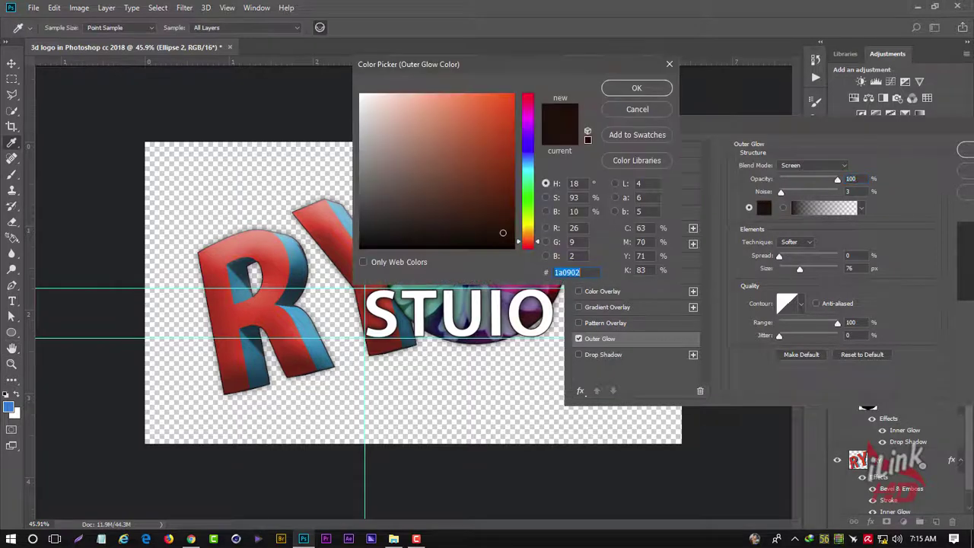
{"action": "left_click", "coordinate": [361, 94]}
{"action": "left_click", "coordinate": [529, 134]}
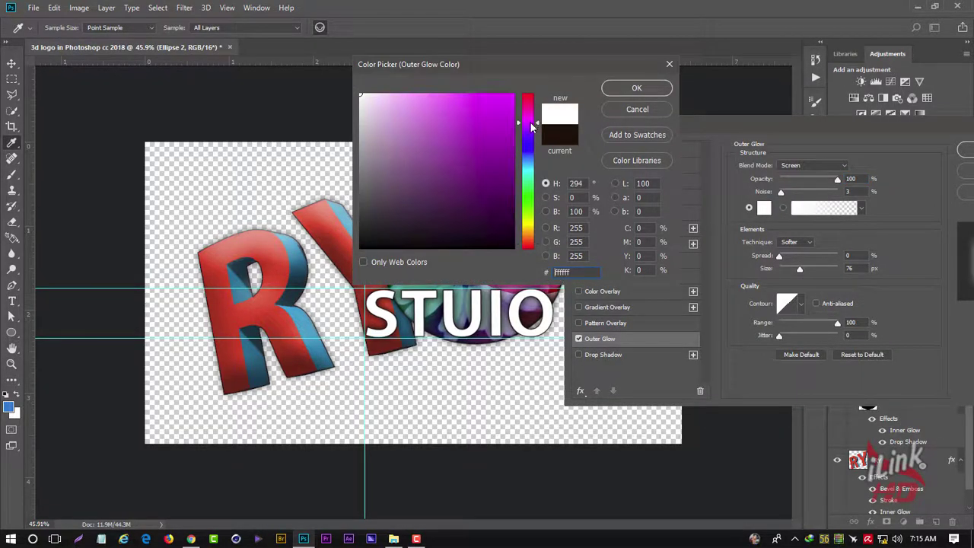
{"action": "left_click", "coordinate": [506, 113]}
{"action": "left_click", "coordinate": [636, 88]}
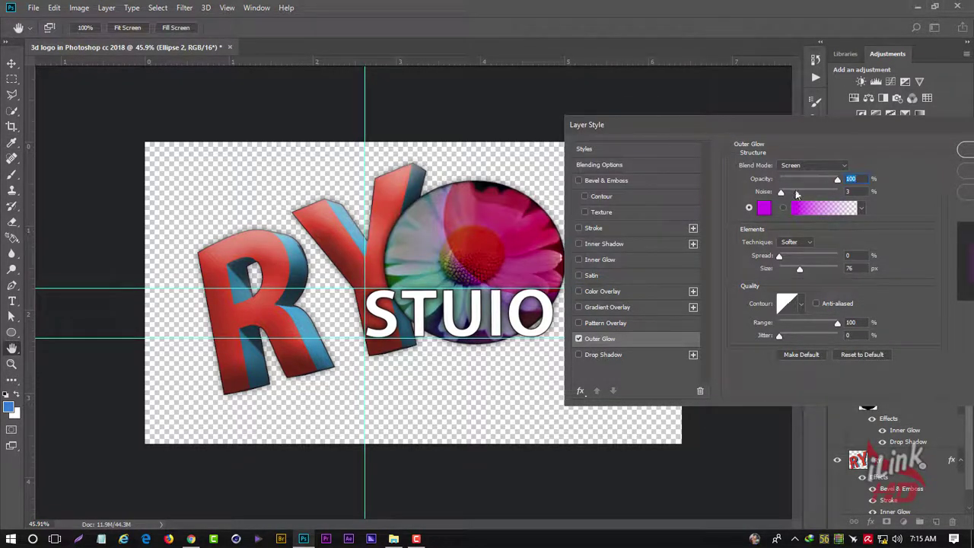
{"action": "mouse_move", "coordinate": [802, 267]}
{"action": "left_mouse_down"}
{"action": "mouse_move", "coordinate": [817, 266]}
{"action": "mouse_move", "coordinate": [796, 265]}
{"action": "left_mouse_up"}
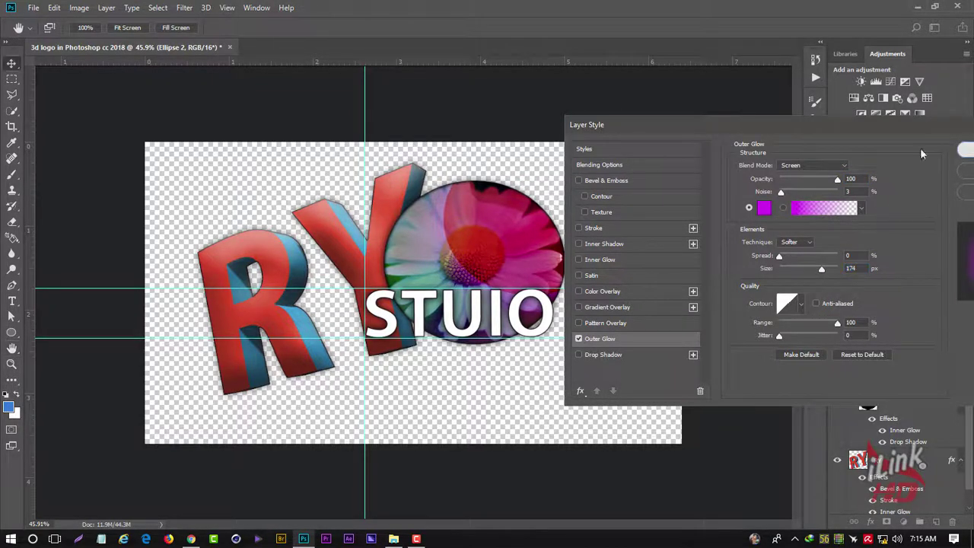
{"action": "left_click", "coordinate": [963, 149]}
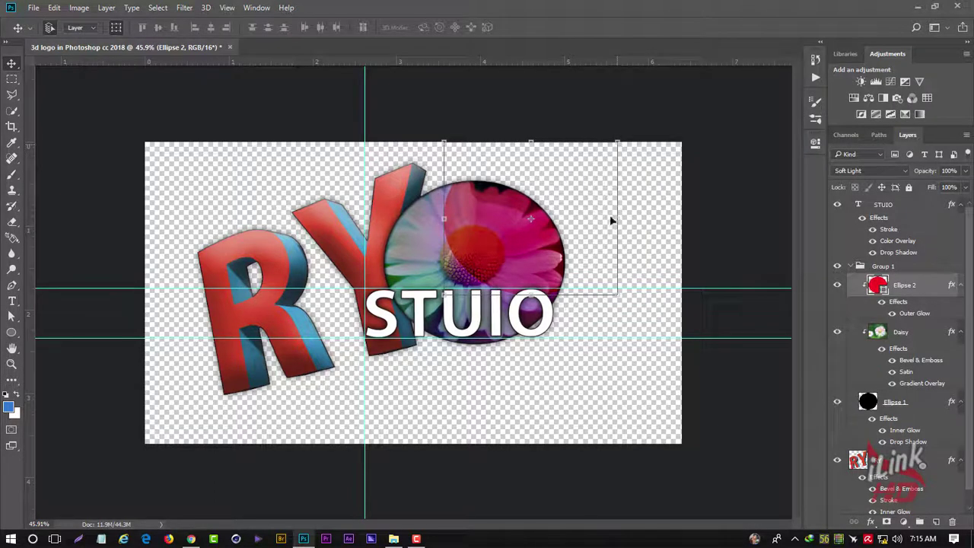
- Merge the STUIO through RY layers into one and move the logo right toward centre
{"action": "key", "text": "ctrl+minus"}
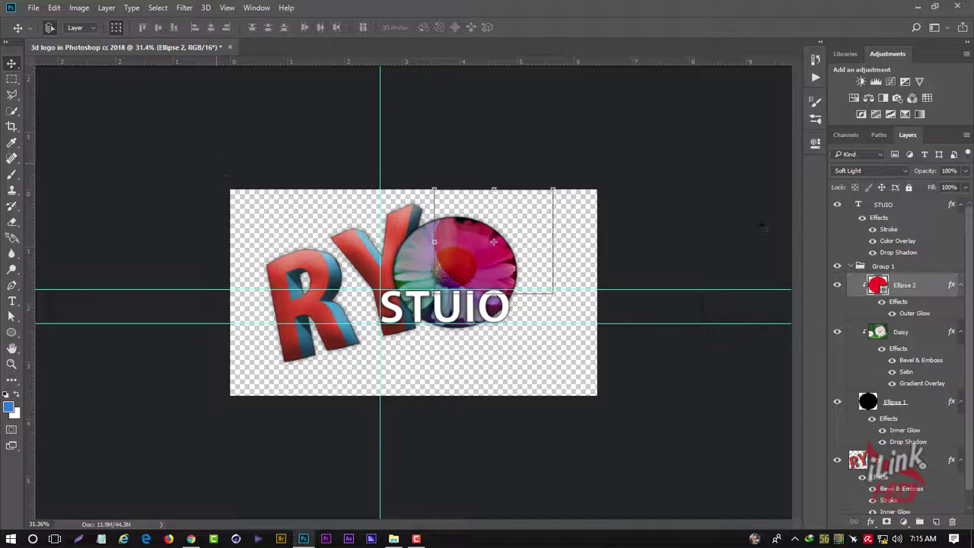
{"action": "left_click", "coordinate": [926, 209]}
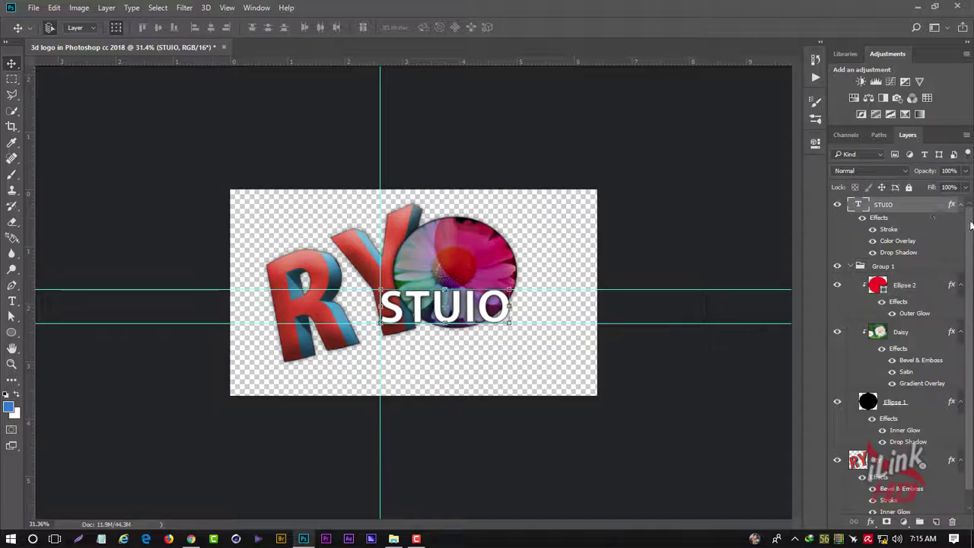
{"action": "left_click_drag", "start_coordinate": [970, 226], "coordinate": [955, 369]}
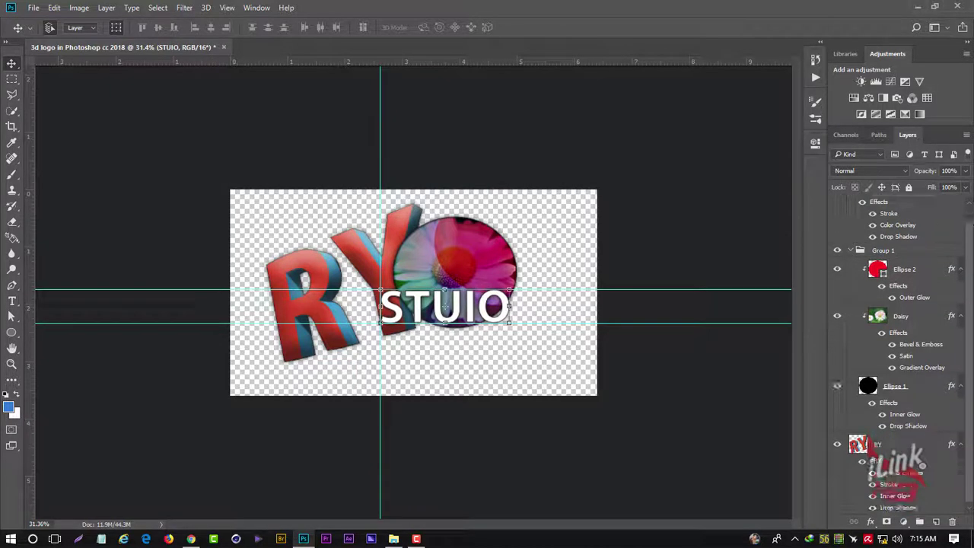
{"action": "left_click", "coordinate": [907, 446], "text": "shift"}
{"action": "right_click", "coordinate": [907, 446]}
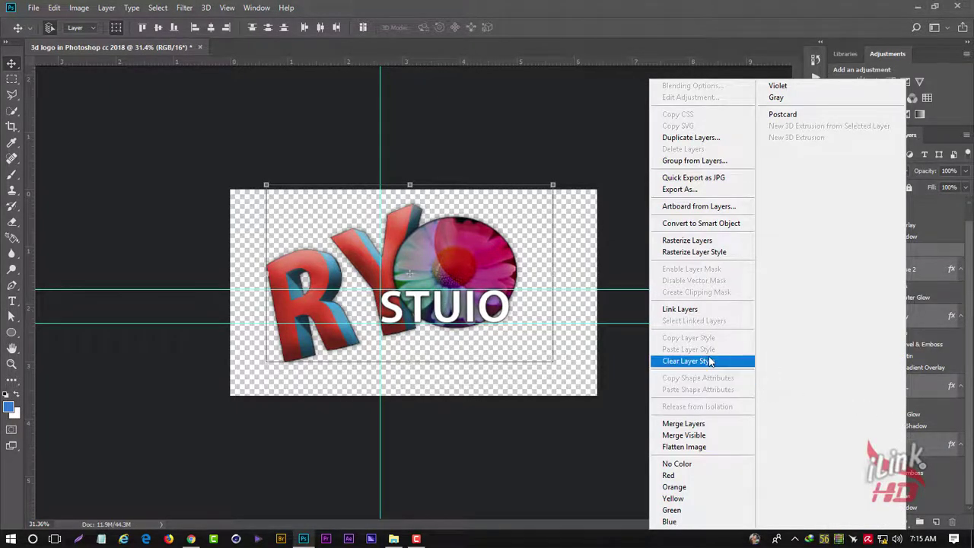
{"action": "left_click", "coordinate": [692, 424]}
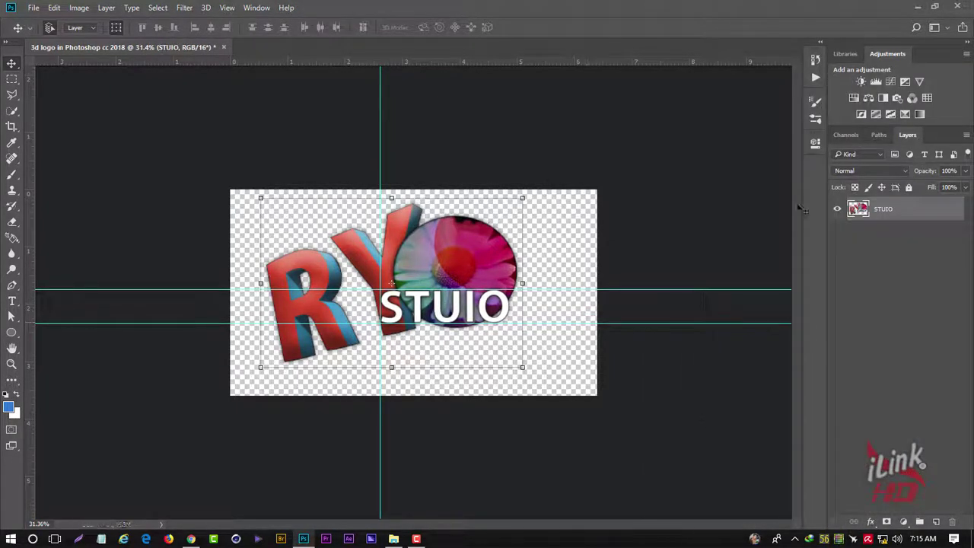
{"action": "mouse_move", "coordinate": [418, 260]}
{"action": "left_mouse_down"}
{"action": "mouse_move", "coordinate": [498, 257]}
{"action": "mouse_move", "coordinate": [480, 260]}
{"action": "left_mouse_up"}
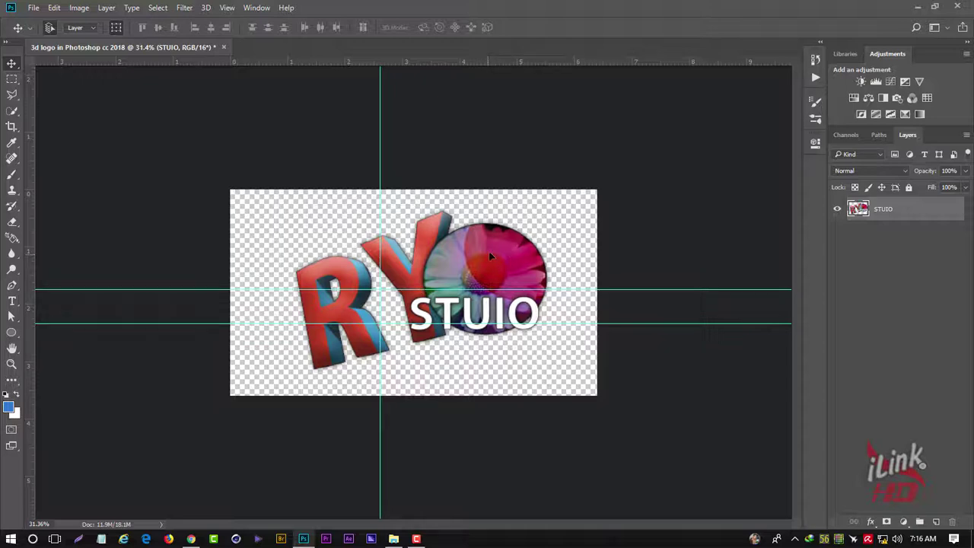
{"action": "left_click_drag", "start_coordinate": [489, 250], "coordinate": [484, 254]}
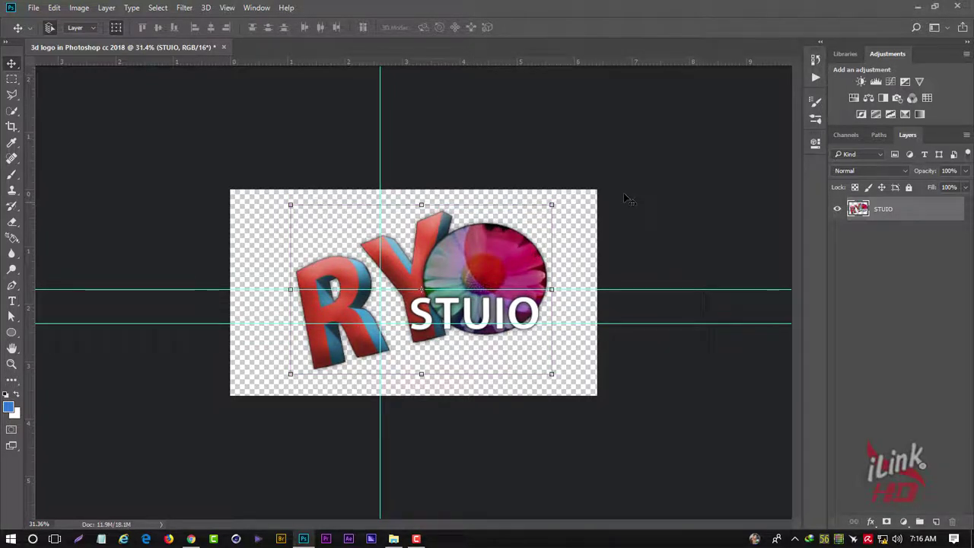